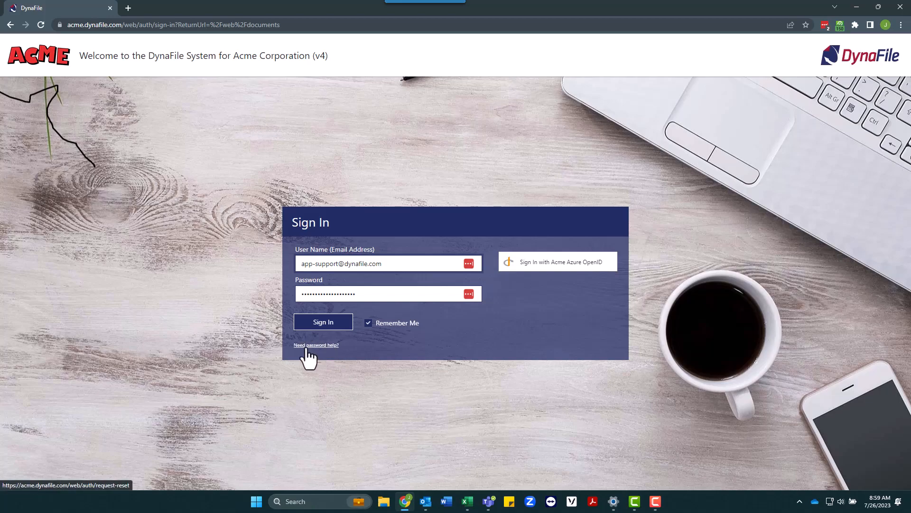
- Sign in to DynaFile with the saved credentials
click(340, 326)
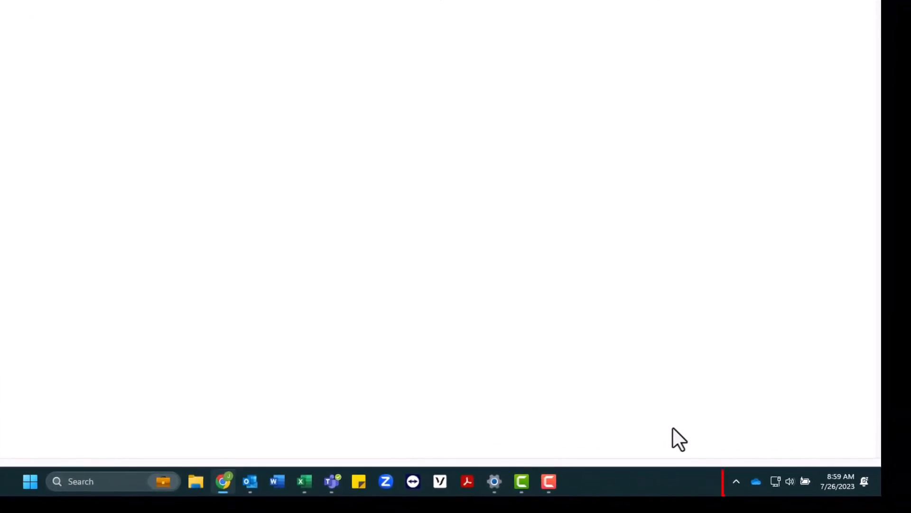
- Restart the DynaFile Companion background app from the taskbar's hidden icons
click(735, 481)
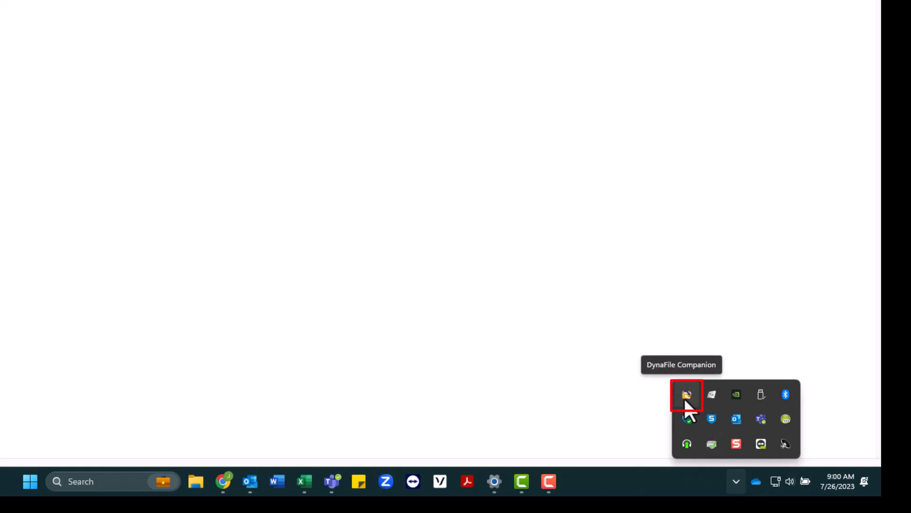
right_click(685, 399)
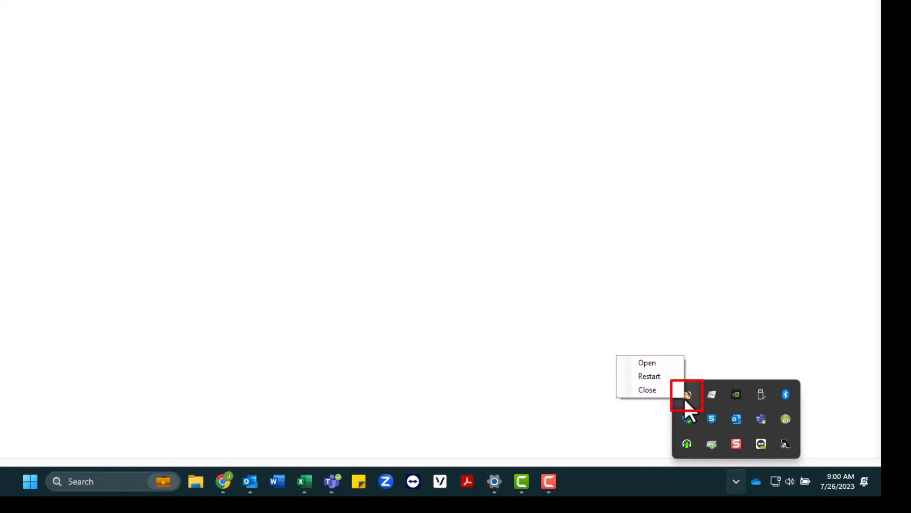
click(653, 377)
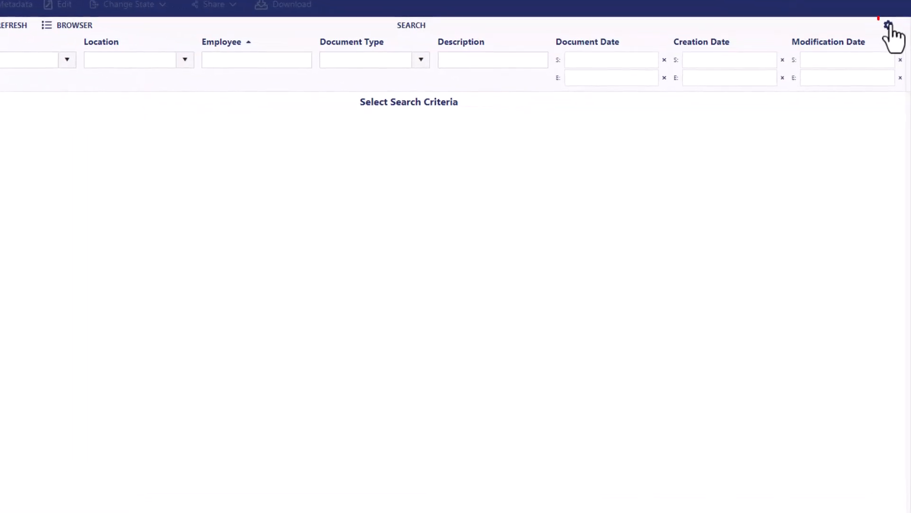
click(888, 26)
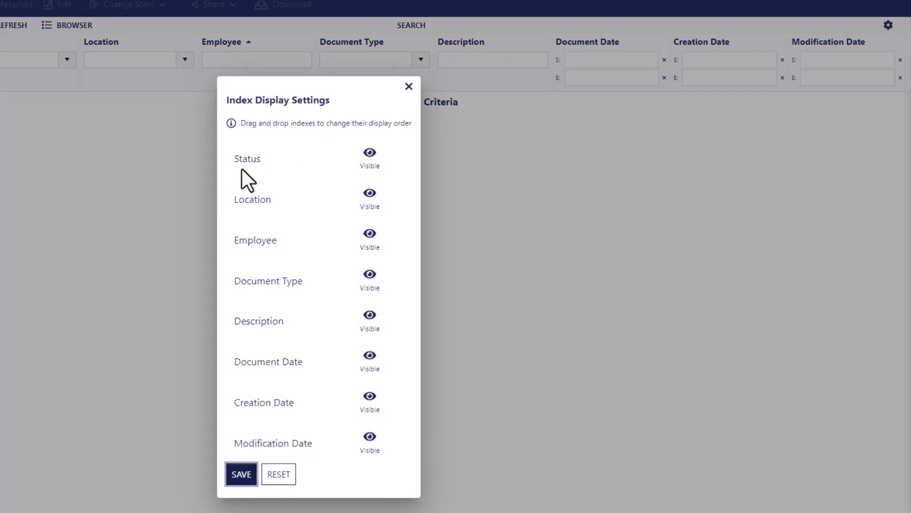
click(371, 196)
click(371, 357)
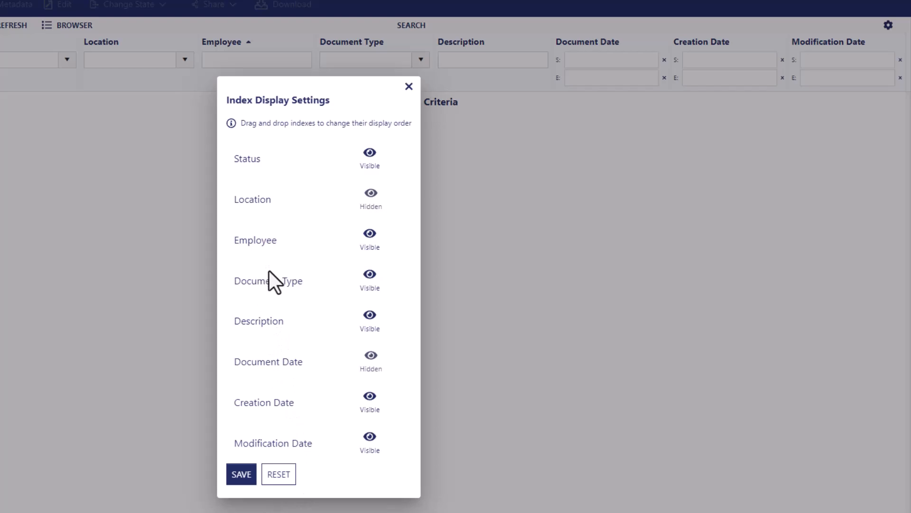
drag(270, 287, 272, 174)
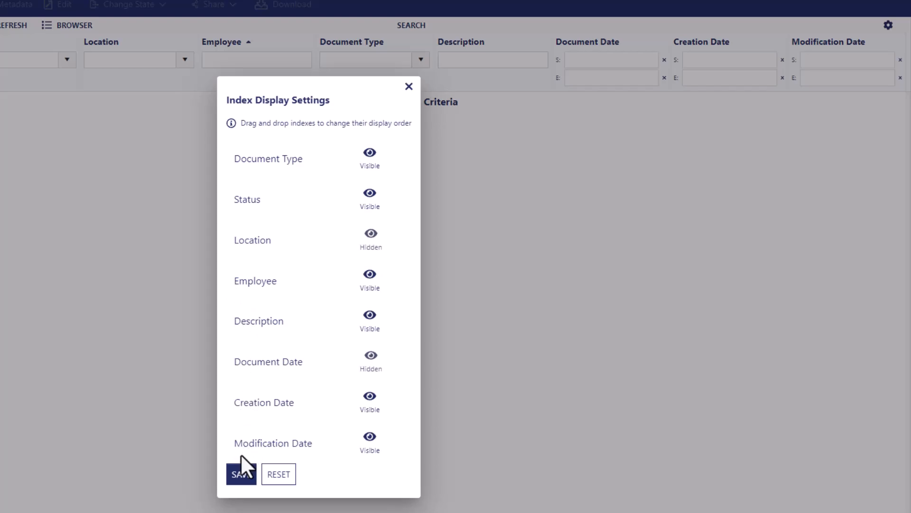
click(242, 474)
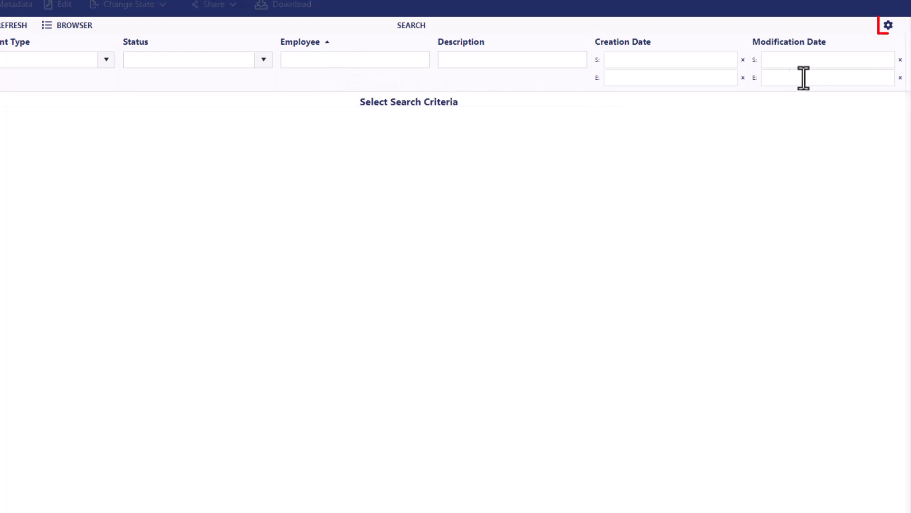
click(888, 25)
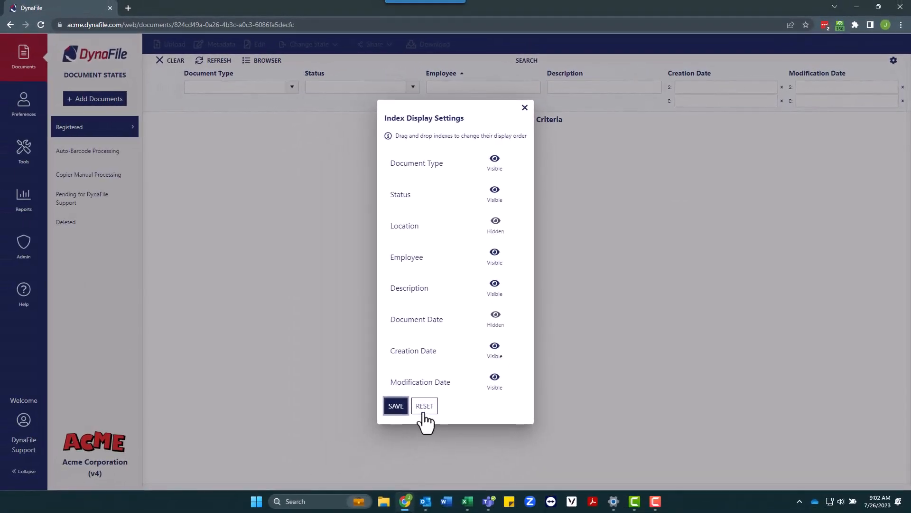
click(361, 435)
click(399, 411)
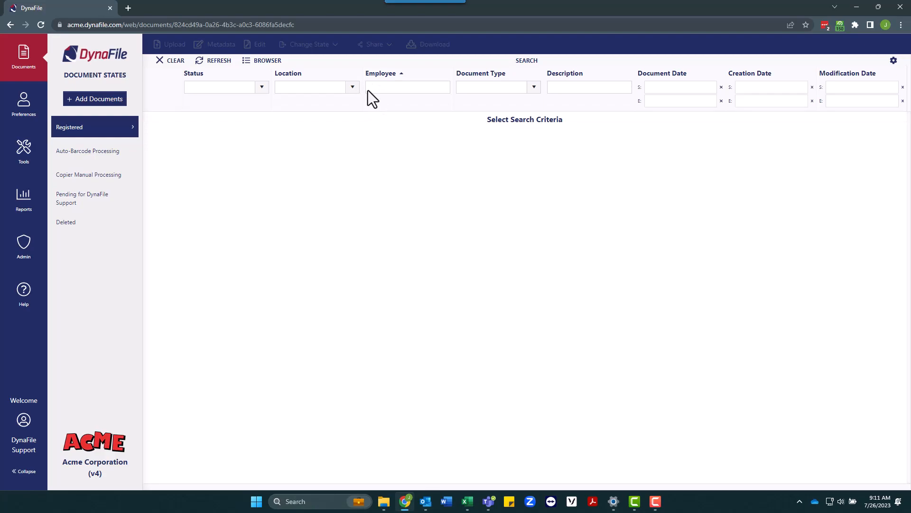
click(368, 90)
text(Jane)
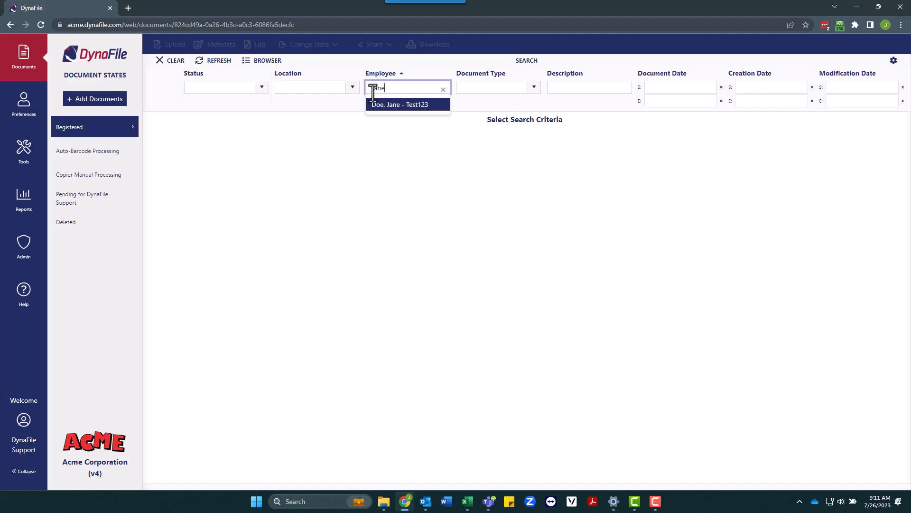
click(382, 108)
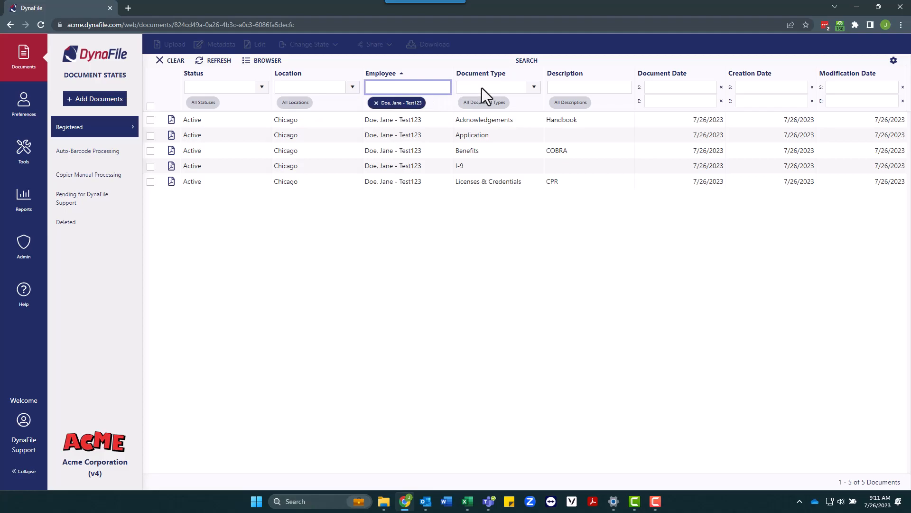
click(482, 87)
key(Down)
key(Down)
key(Down)
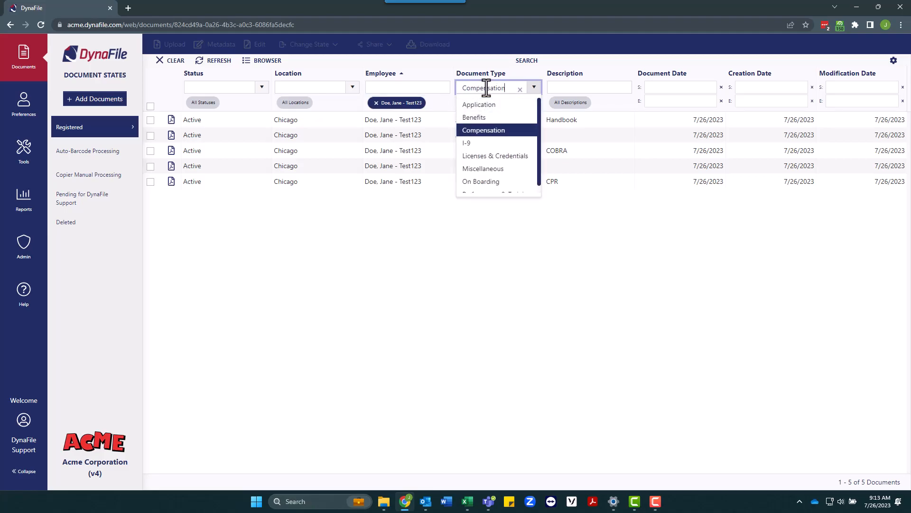
key(Down)
key(Return)
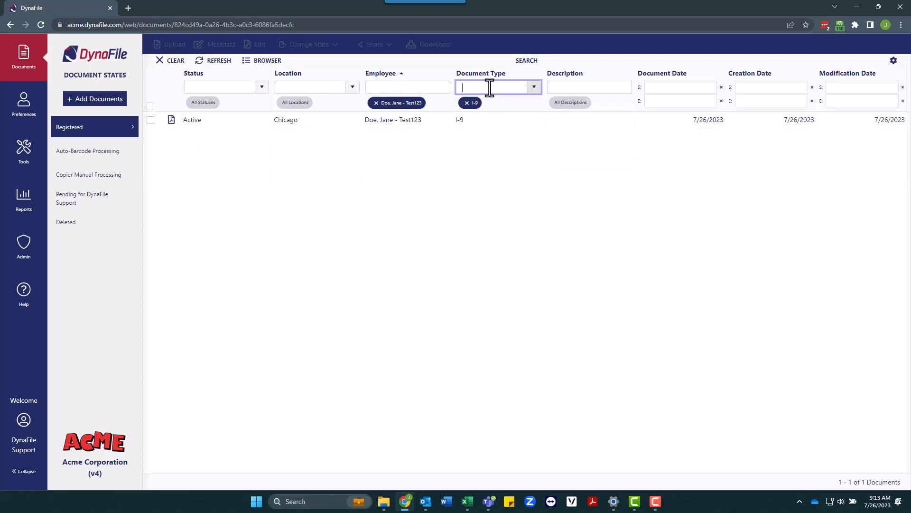
text(App)
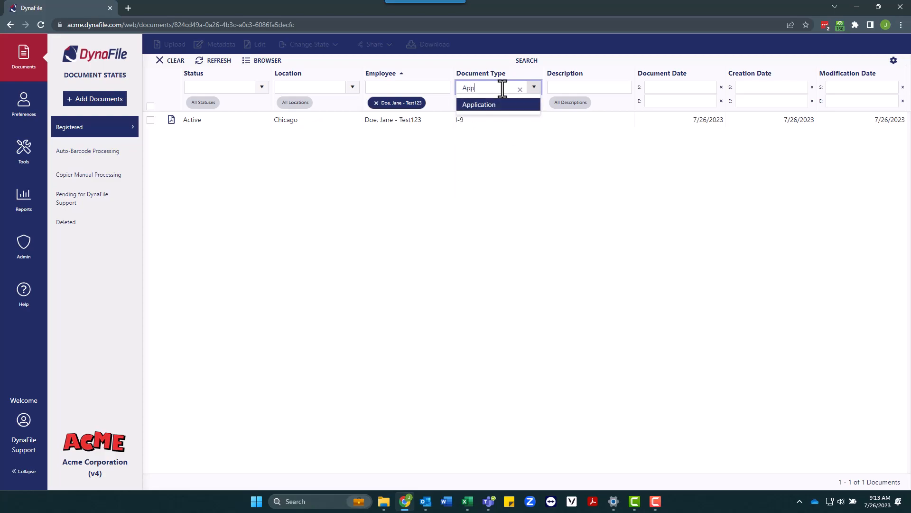
key(Return)
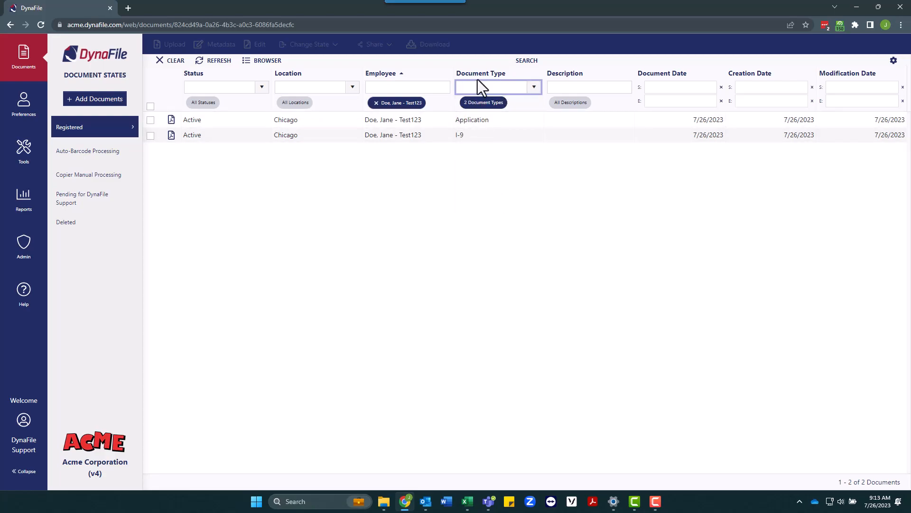
text(Be)
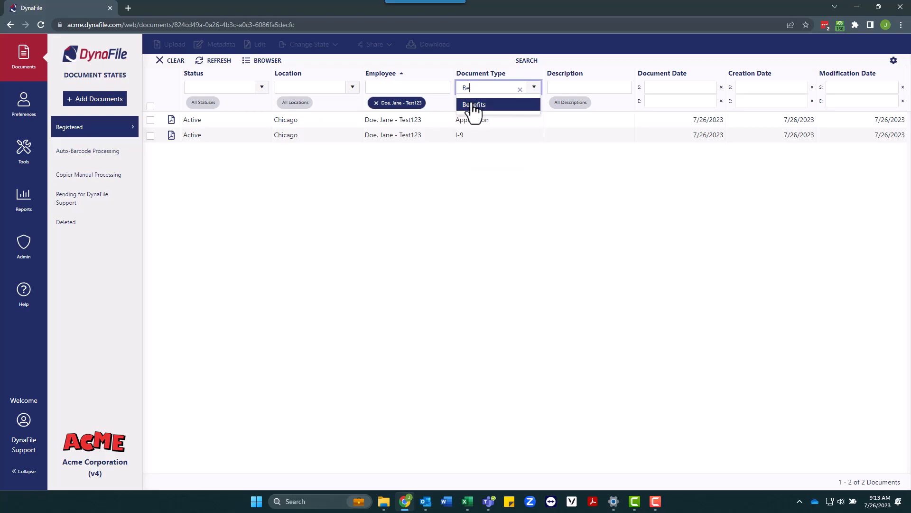
click(473, 105)
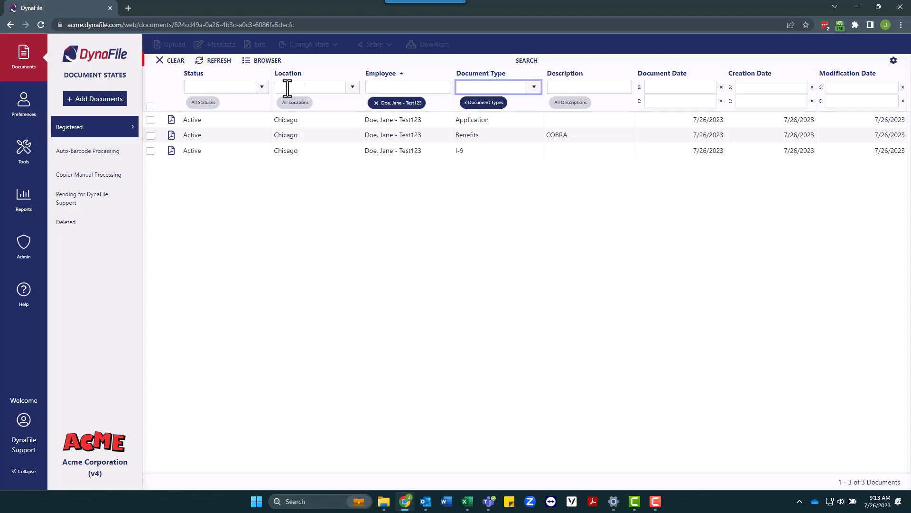
click(162, 69)
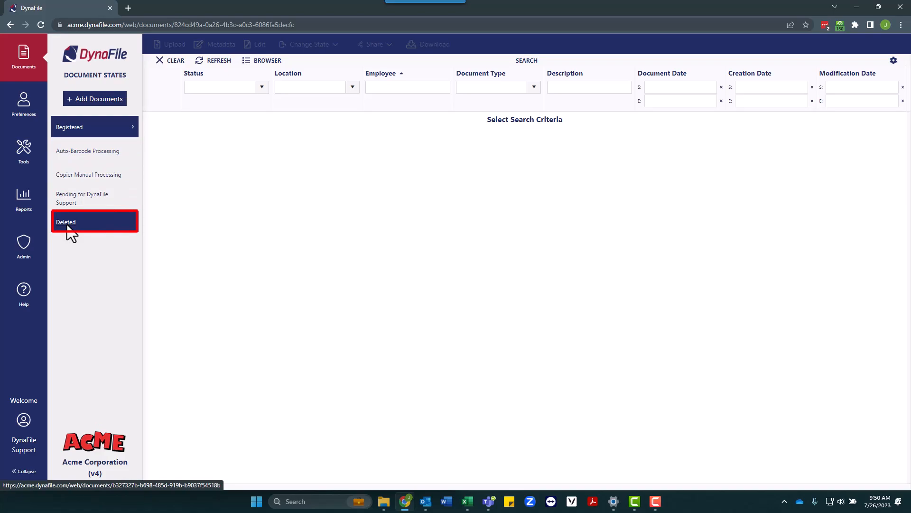
- Filter the Registered documents to the suggested employee by name
click(397, 87)
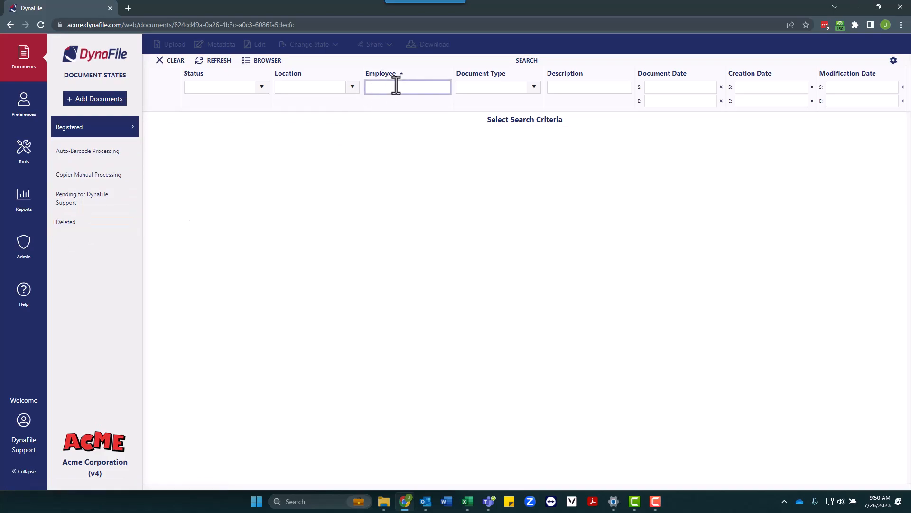
text(jane)
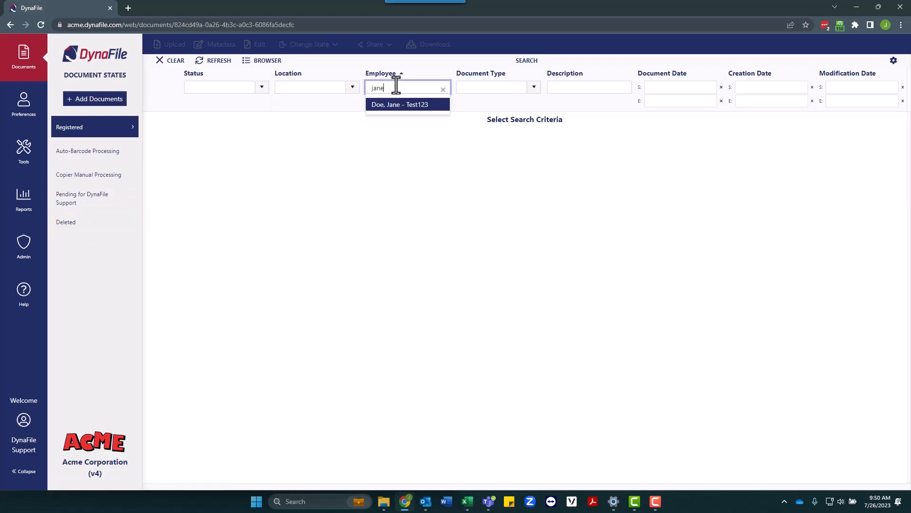
click(399, 106)
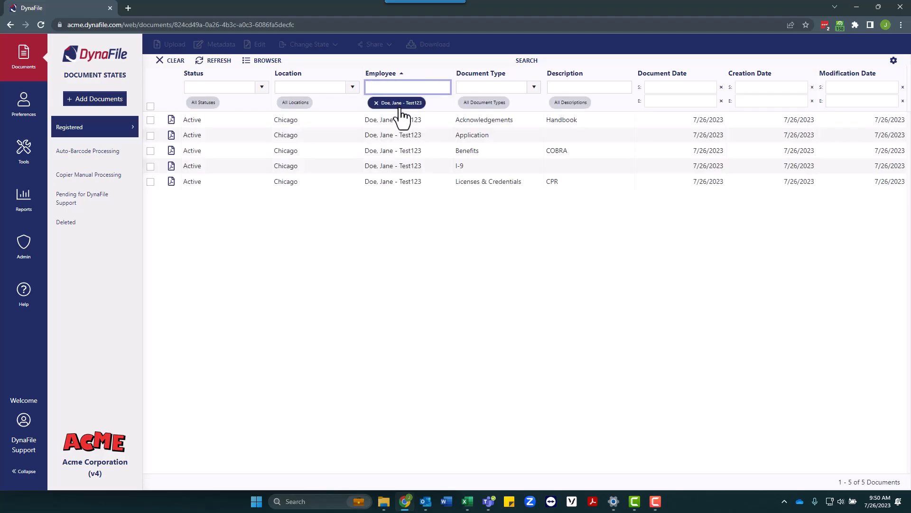
- Move all five of the employee's documents to Deleted and view the Deleted state
click(151, 106)
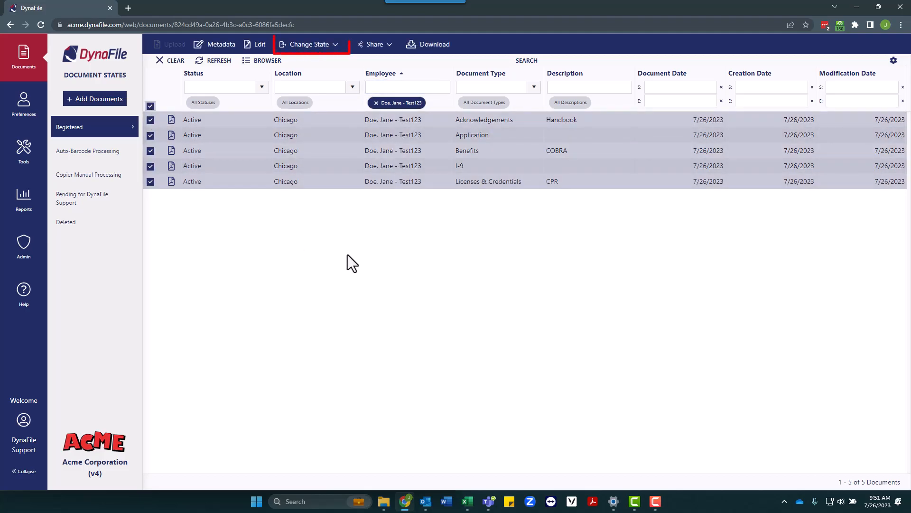
click(323, 51)
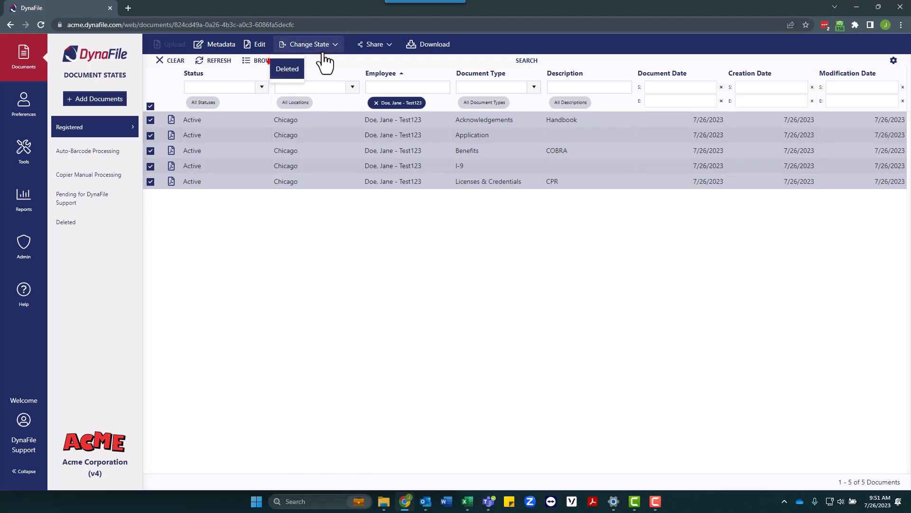
click(295, 72)
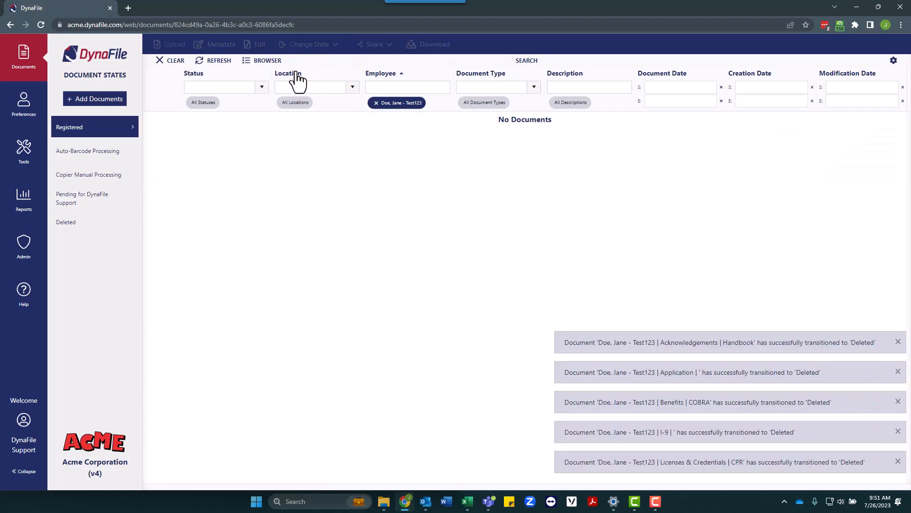
click(124, 236)
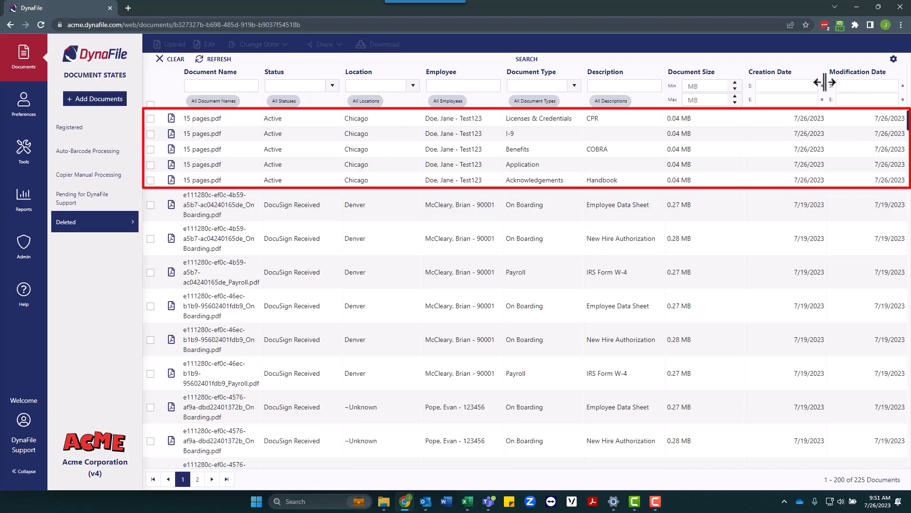
- Set the creation start date filter to July 26, 2023
click(807, 87)
click(647, 226)
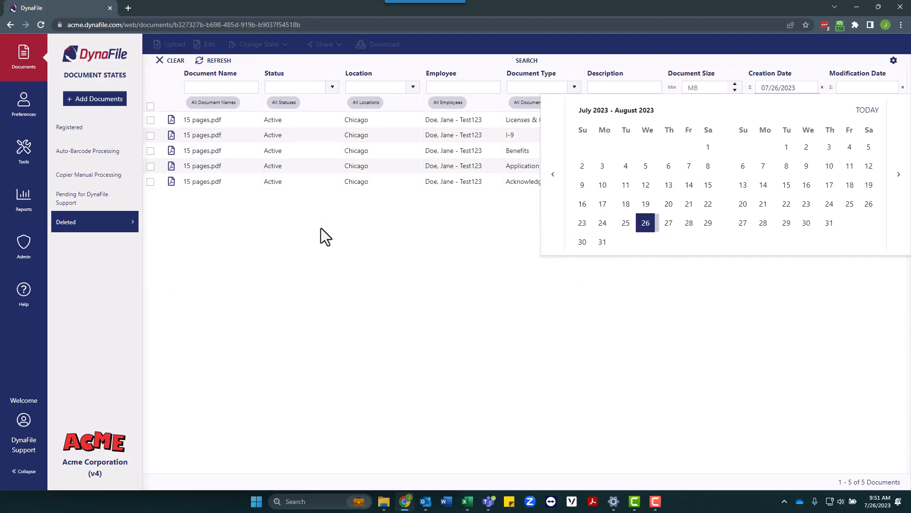
click(321, 227)
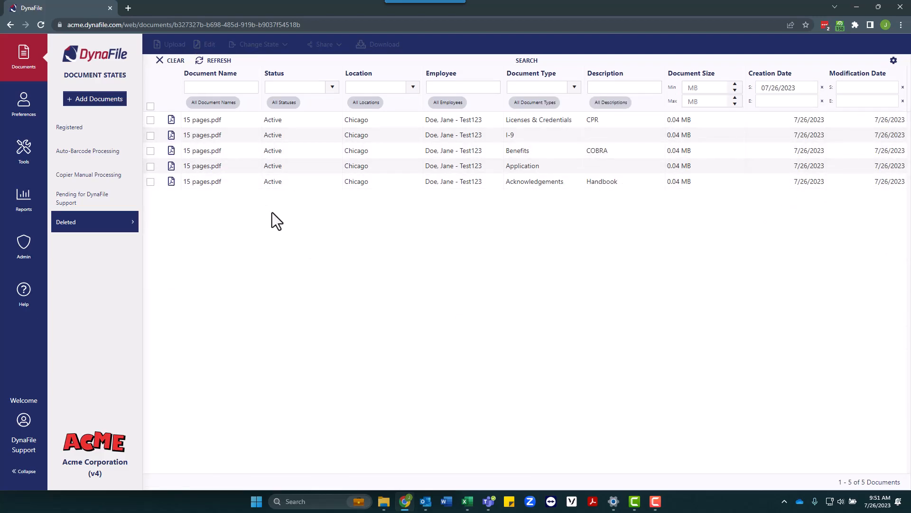
- Move the five deleted documents back to Registered, then view Registered with filters cleared
click(150, 105)
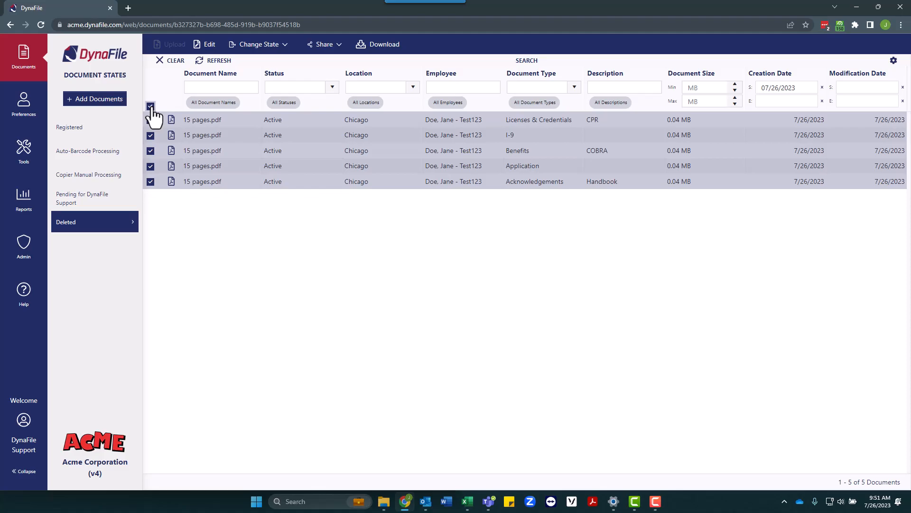
click(277, 45)
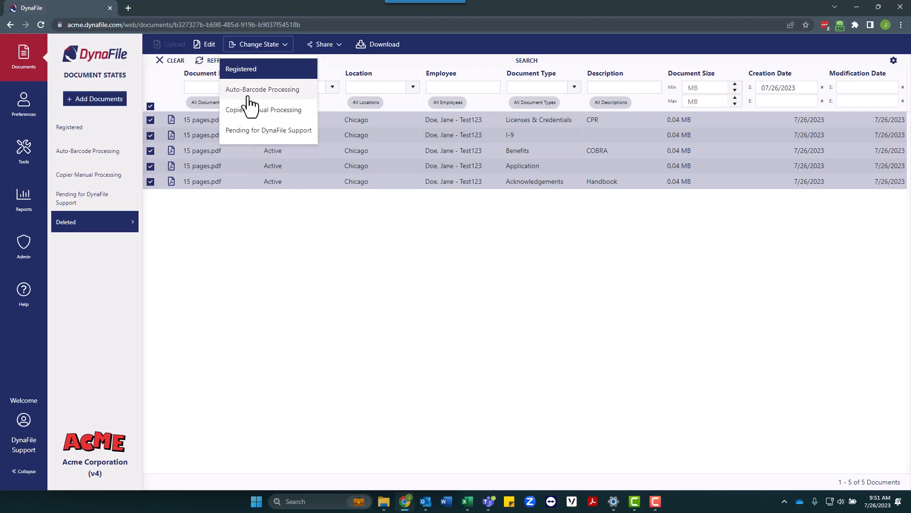
click(240, 70)
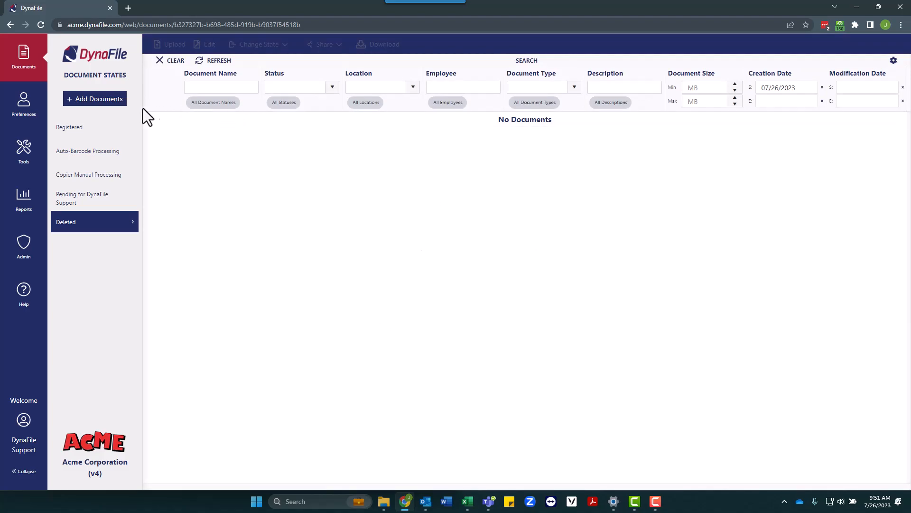
click(101, 135)
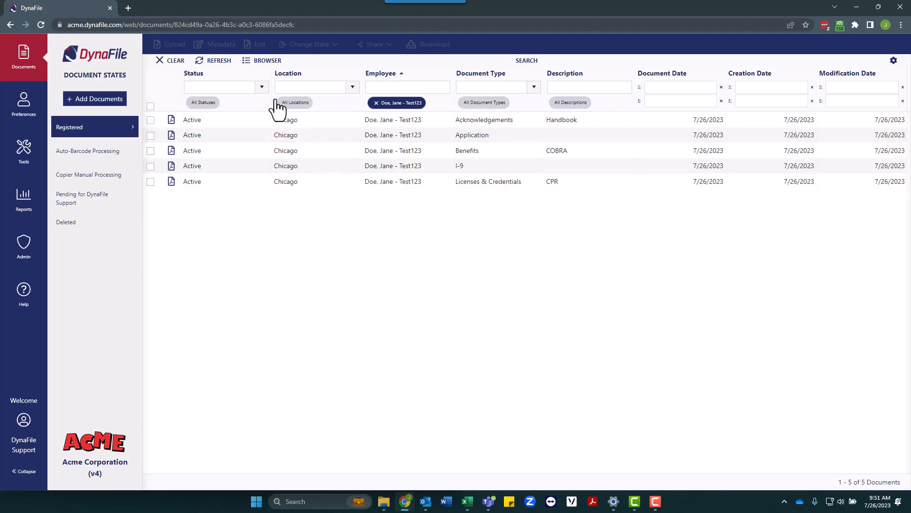
click(168, 62)
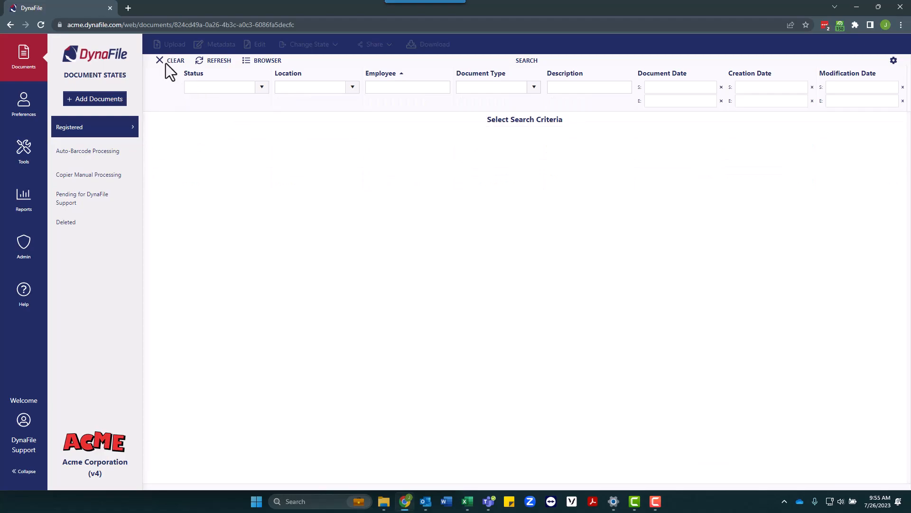
- View the Pending for DynaFile Support list, then open Administration's User Management
click(67, 208)
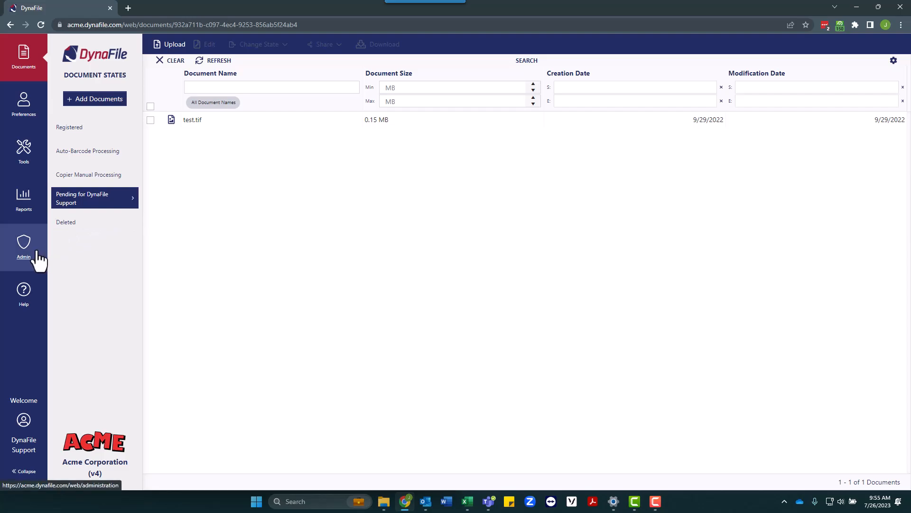
click(23, 246)
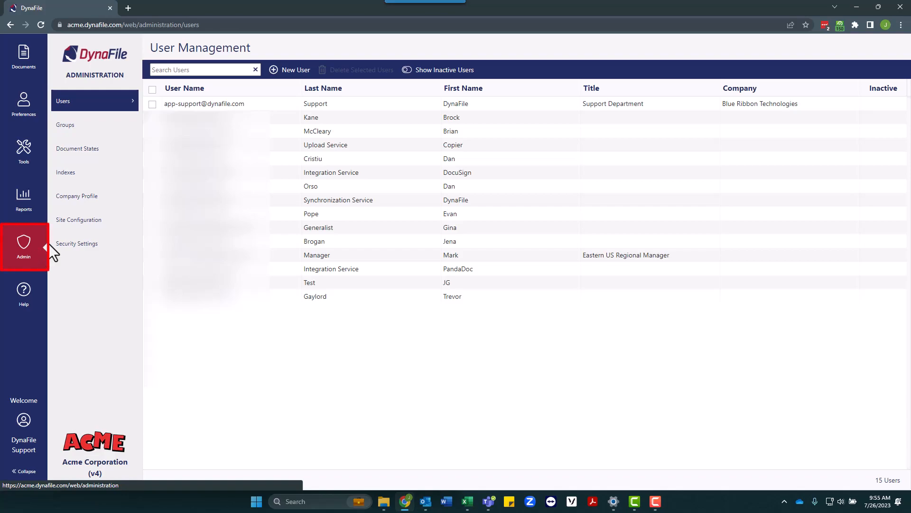
- Give DynaFile Support full access to Pending for JG Test and open that state's documents
click(193, 108)
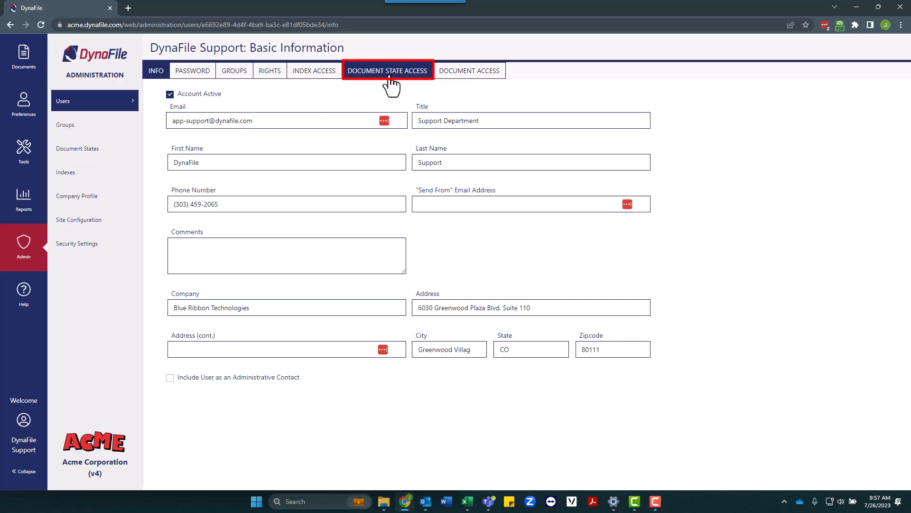
click(389, 78)
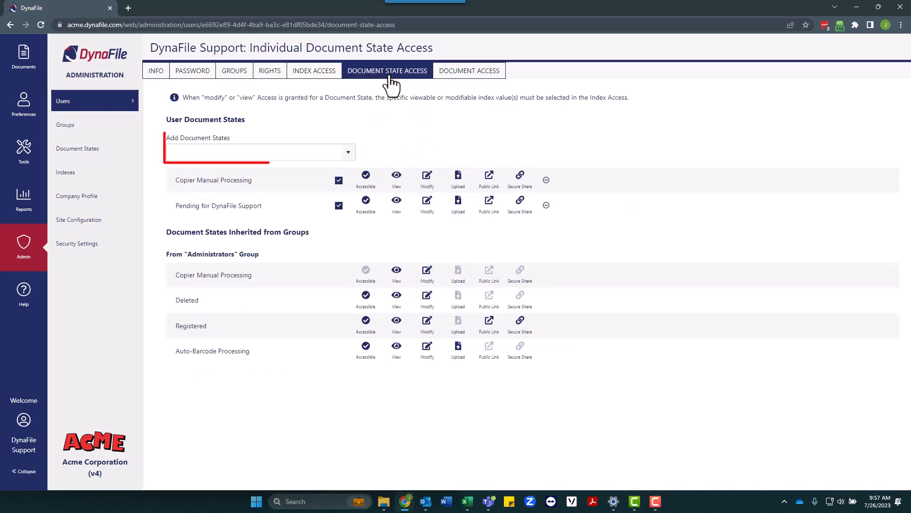
click(348, 149)
scroll(306, 186, down, 3)
scroll(305, 186, down, 1)
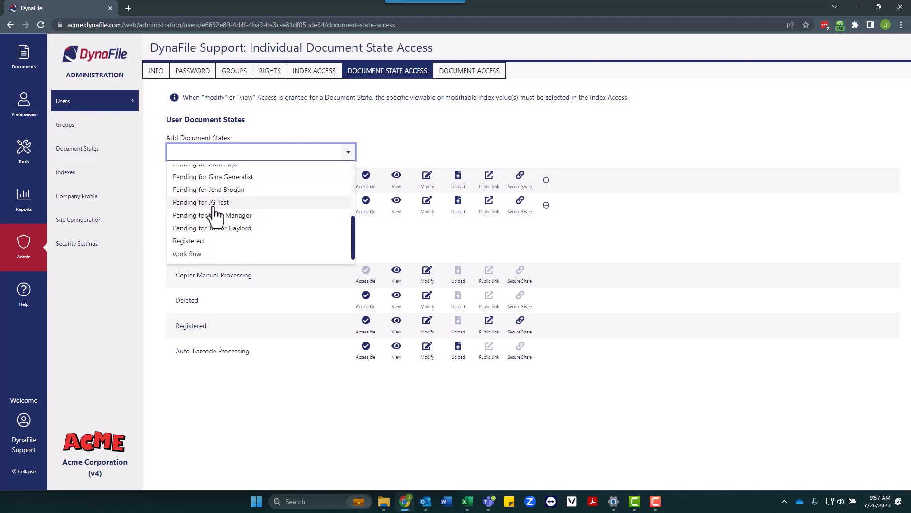
click(206, 204)
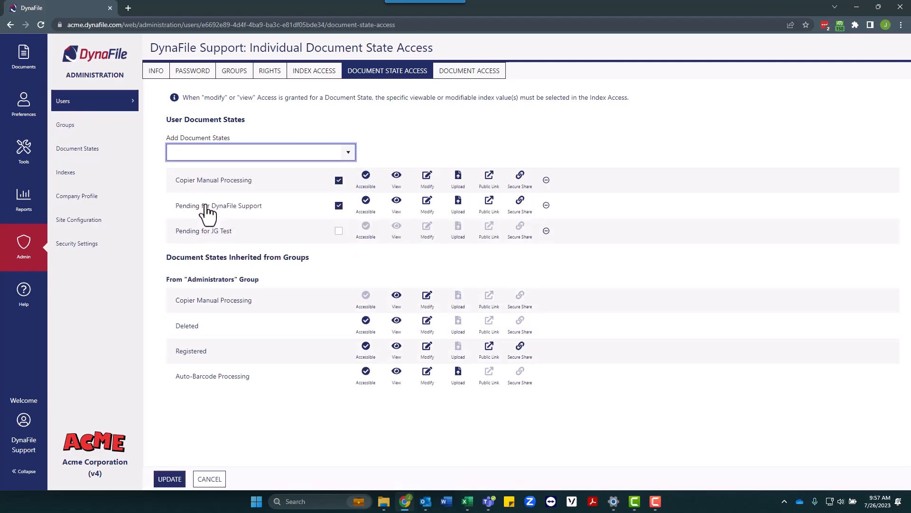
click(339, 232)
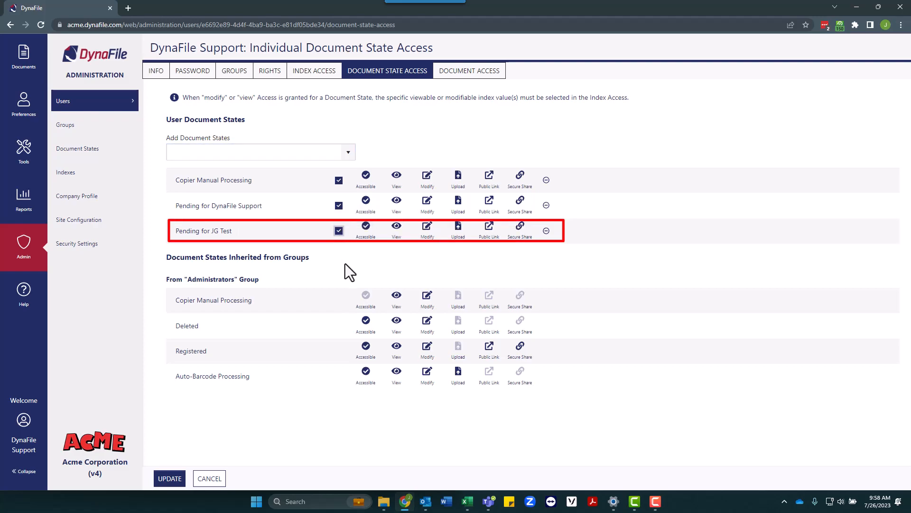
click(175, 480)
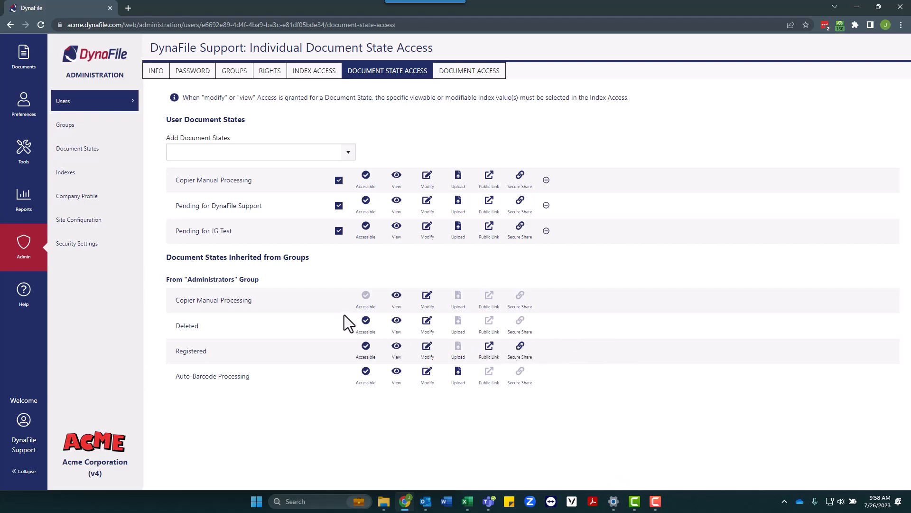
click(13, 72)
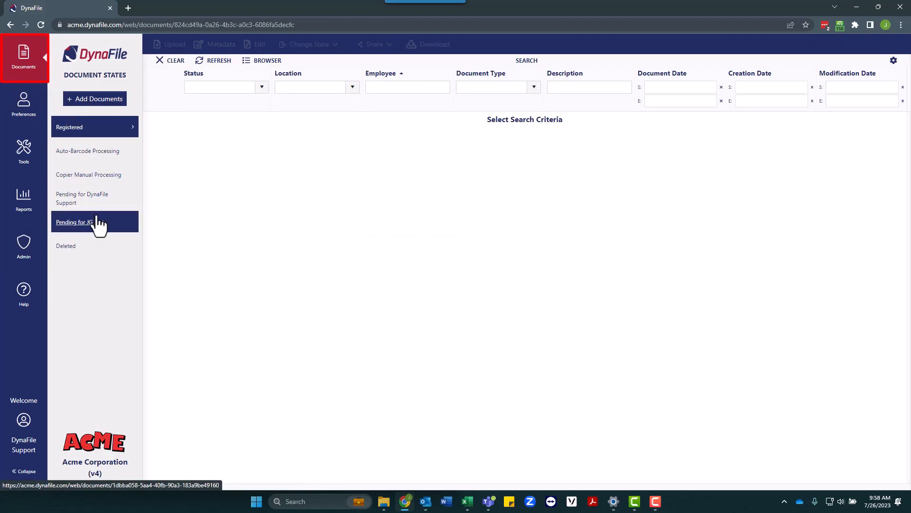
click(99, 234)
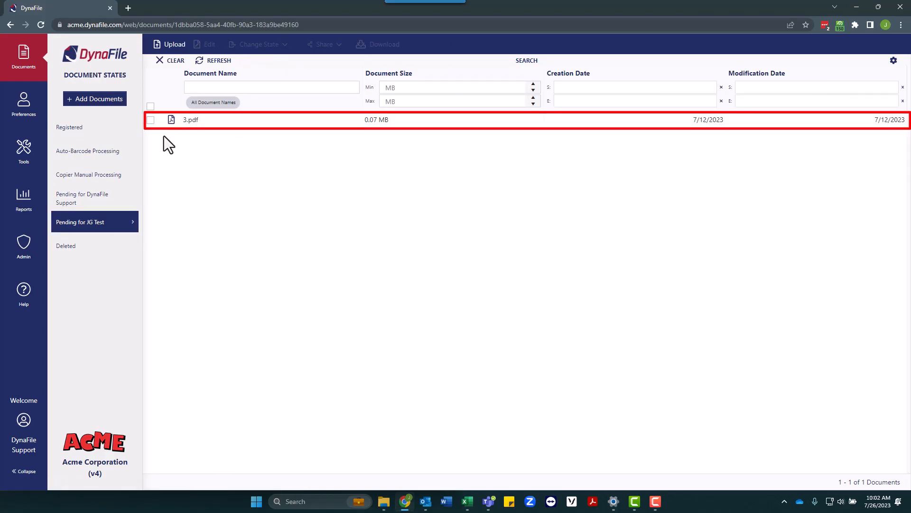
- Show the empty Copier Manual Processing document state
click(110, 177)
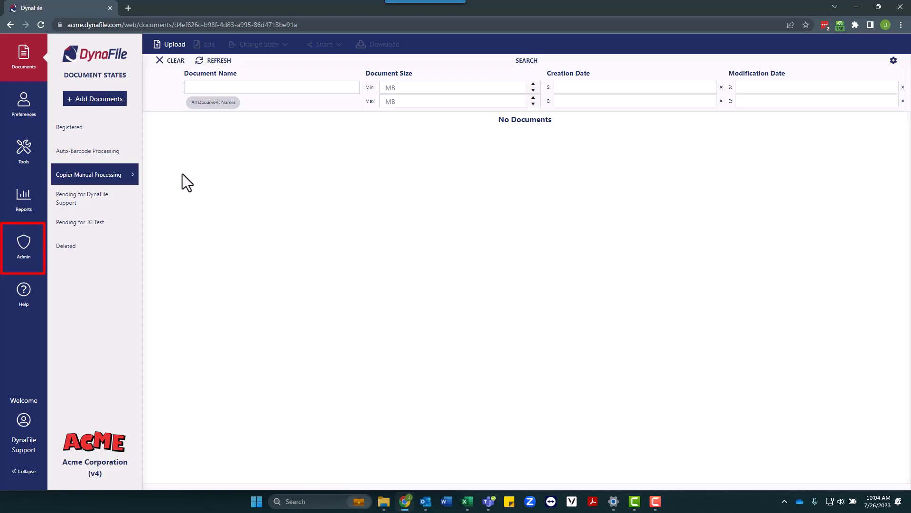
- Create a document state named 'HR at DynaFile' under Admin > Document States
click(20, 256)
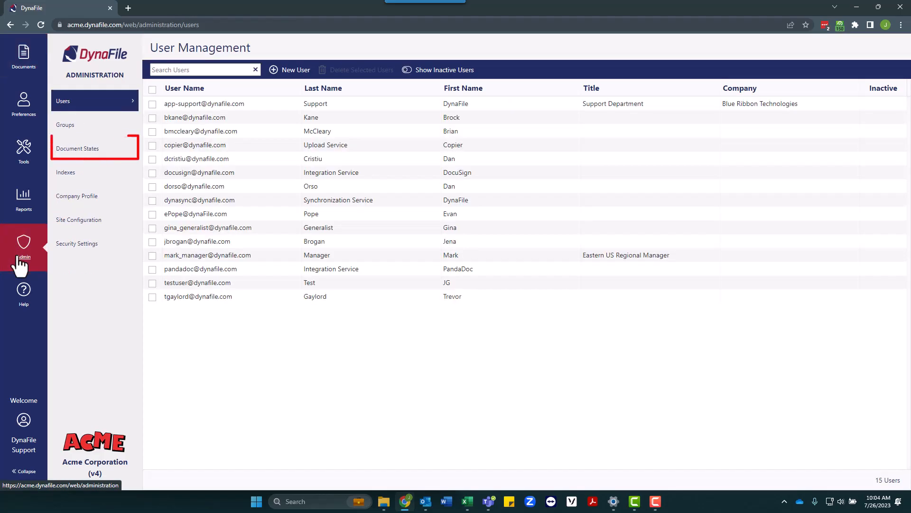
click(88, 158)
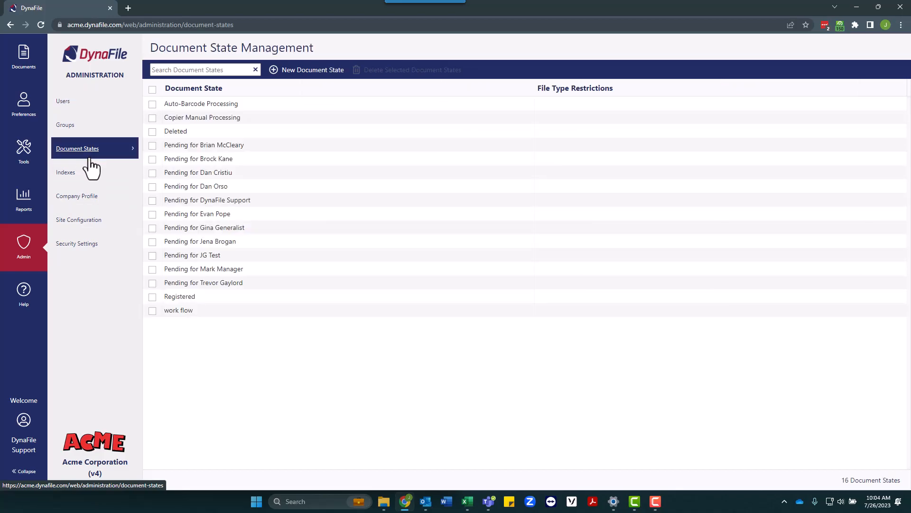
click(275, 72)
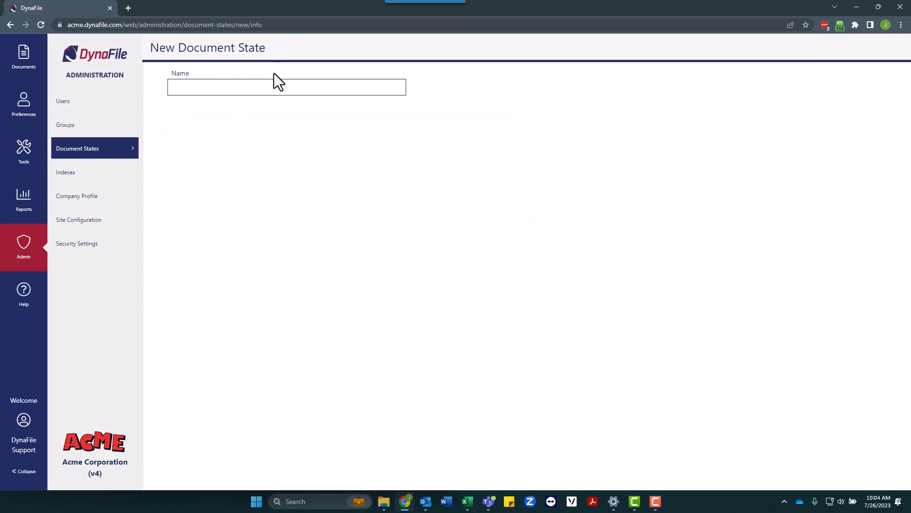
click(272, 86)
text(HR)
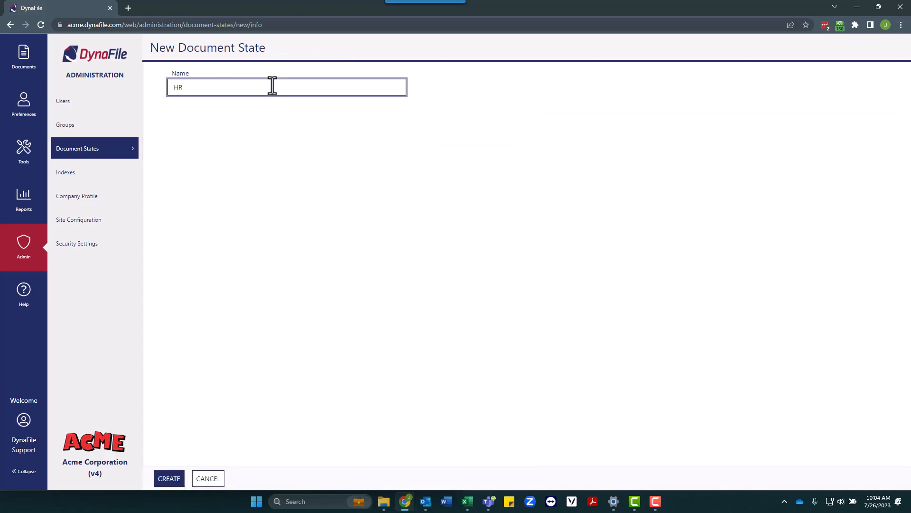
text( at DynaFile)
click(173, 481)
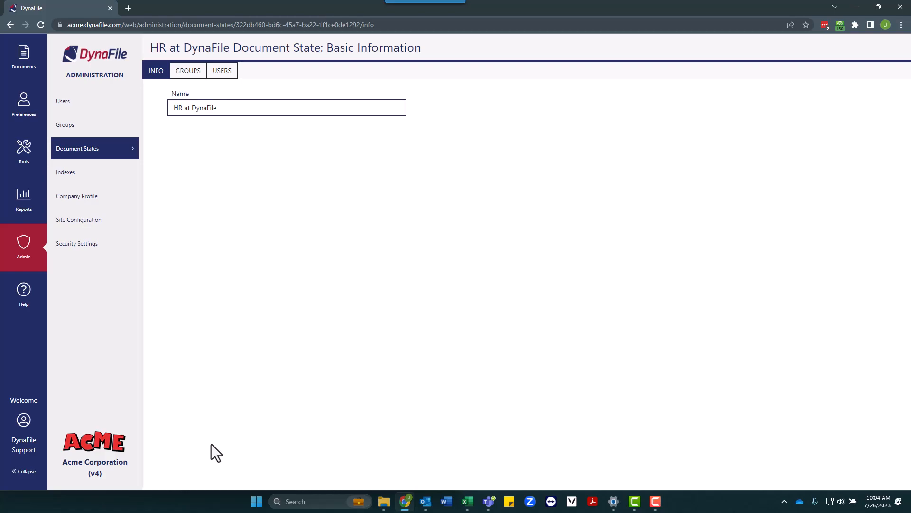
- Grant DynaFile Support all access rights on HR at DynaFile, then return to Documents
click(221, 71)
click(302, 112)
click(348, 109)
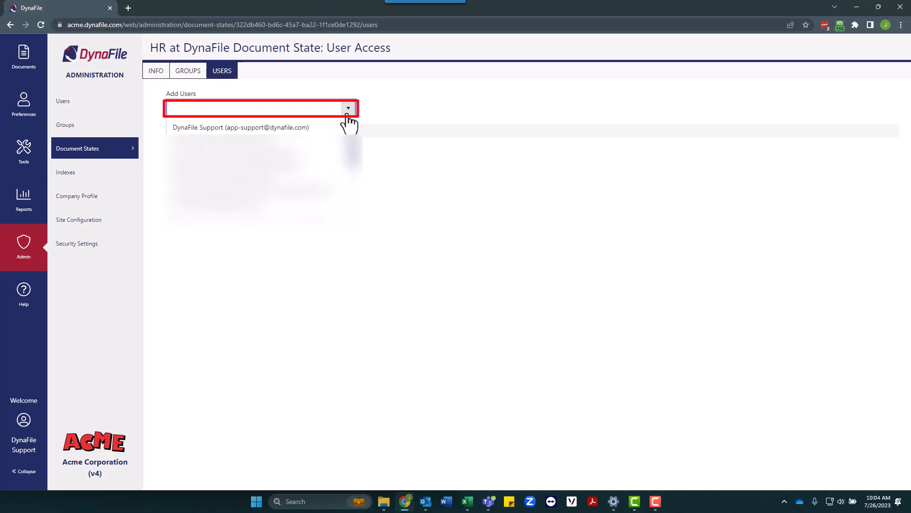
click(224, 128)
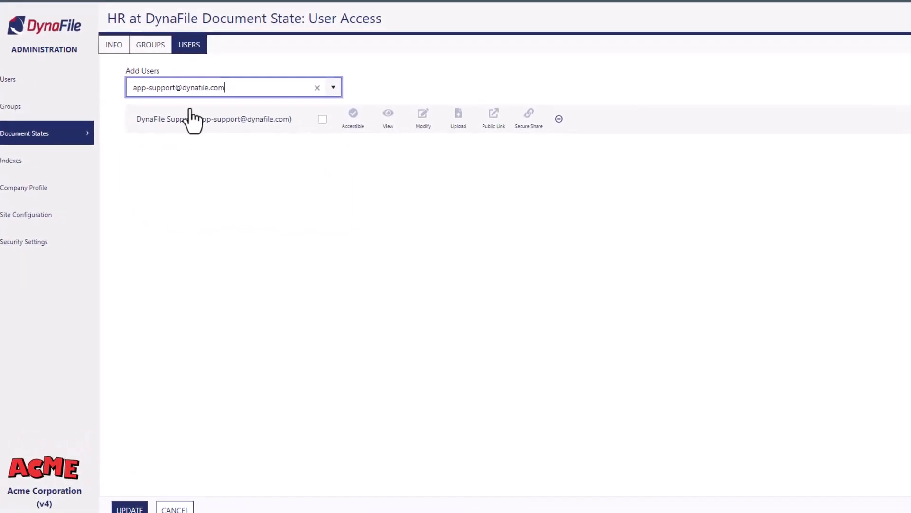
click(339, 136)
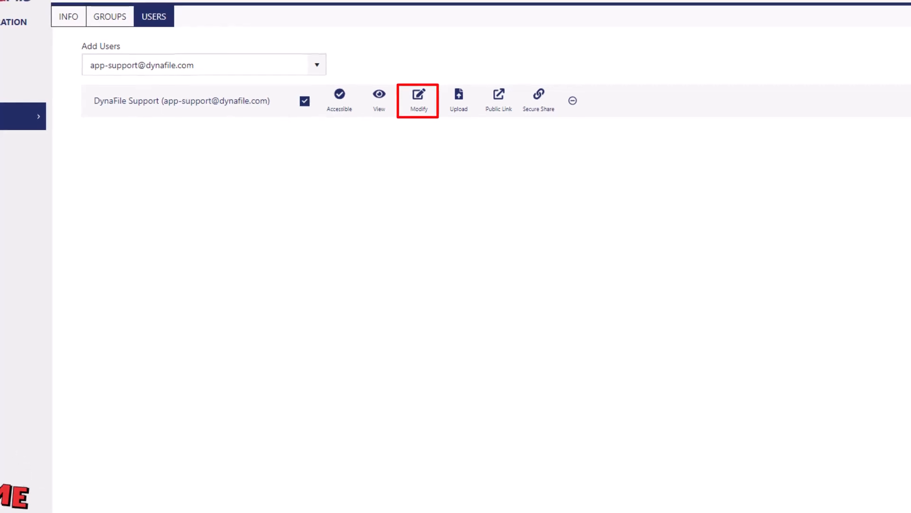
click(30, 56)
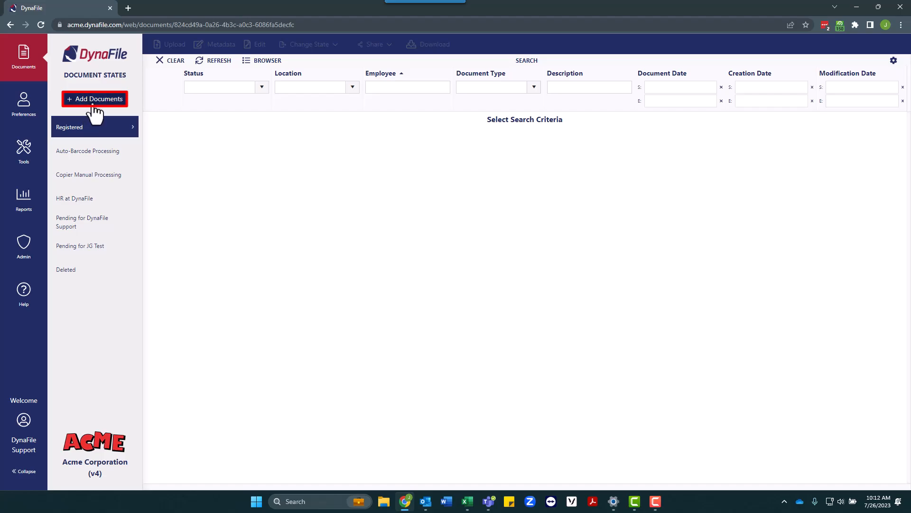
- Upload '15 pages' from the !Traning Now! folder into Pending for DynaFile Support
click(94, 105)
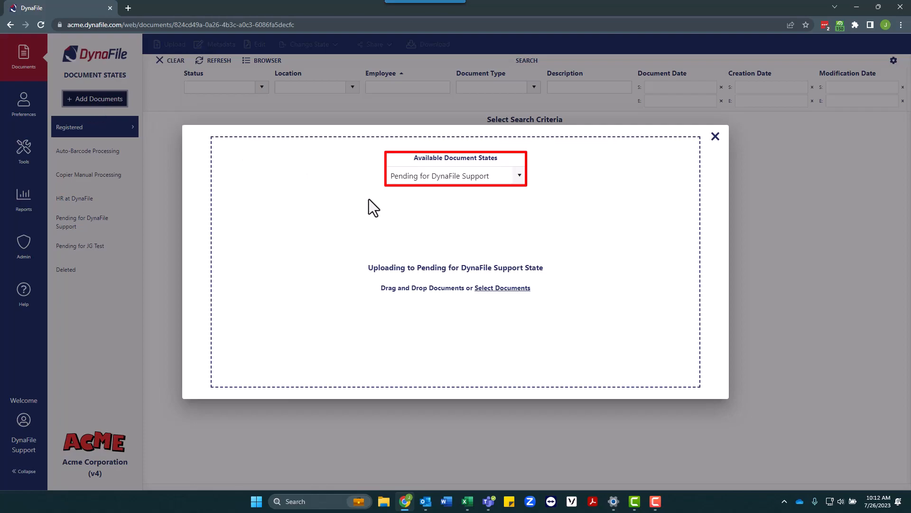
click(520, 176)
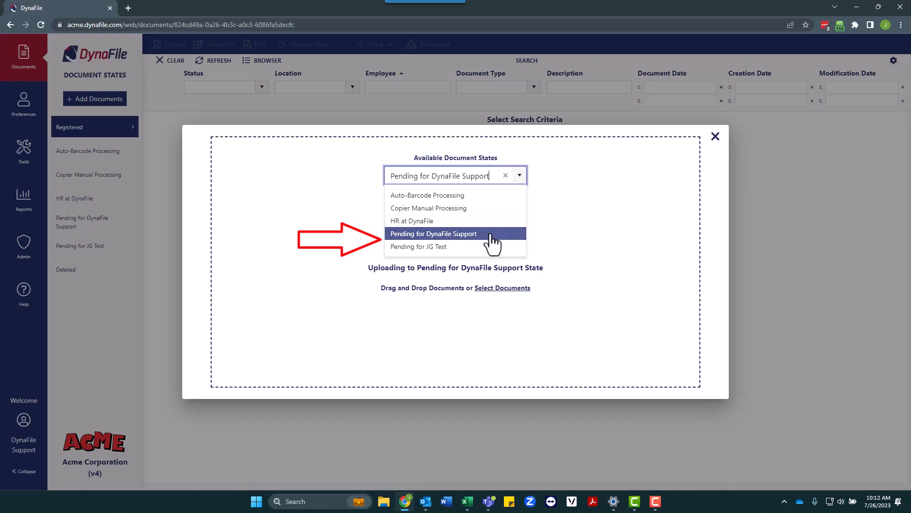
click(442, 235)
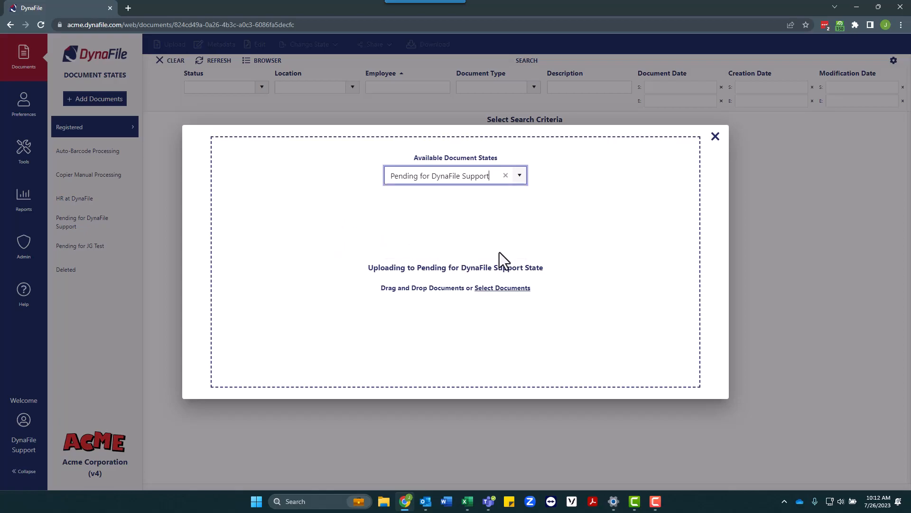
click(511, 293)
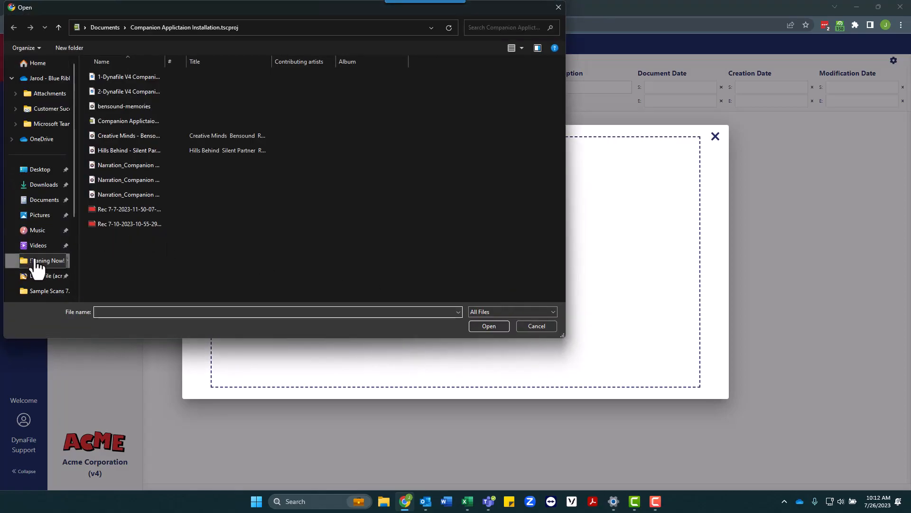
click(36, 261)
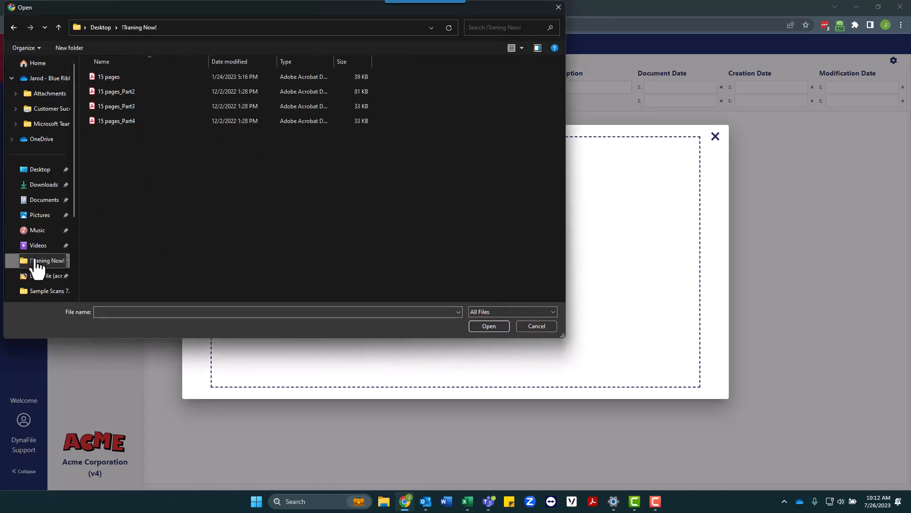
click(102, 76)
click(481, 326)
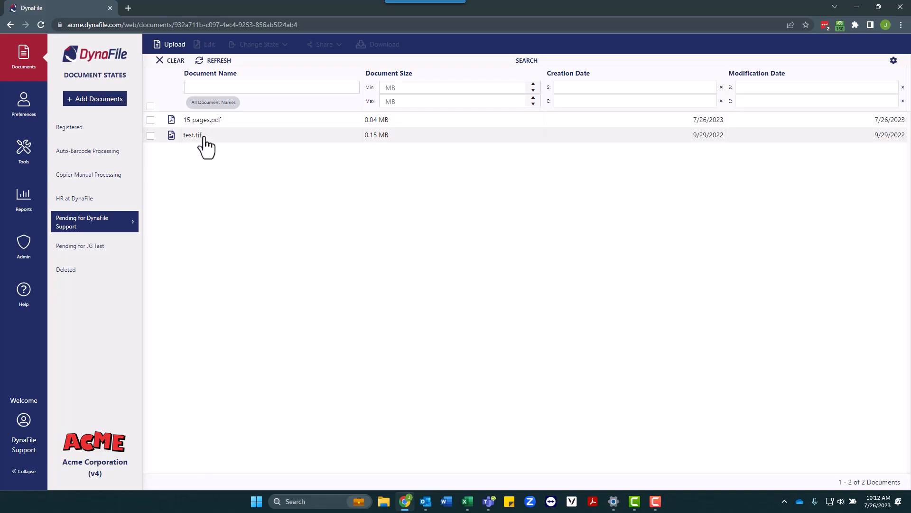
- Send 15 pages.pdf to Registered using Edit & Split to open its pages and metadata form
click(211, 120)
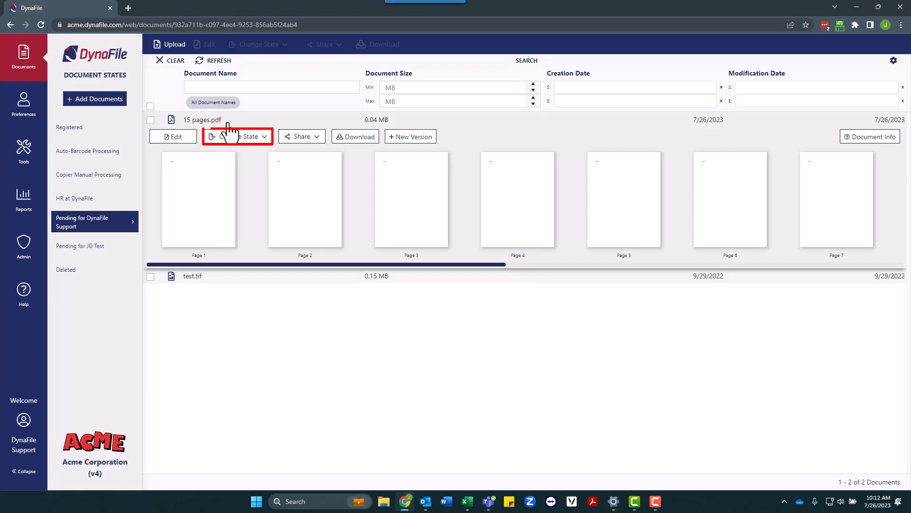
click(241, 138)
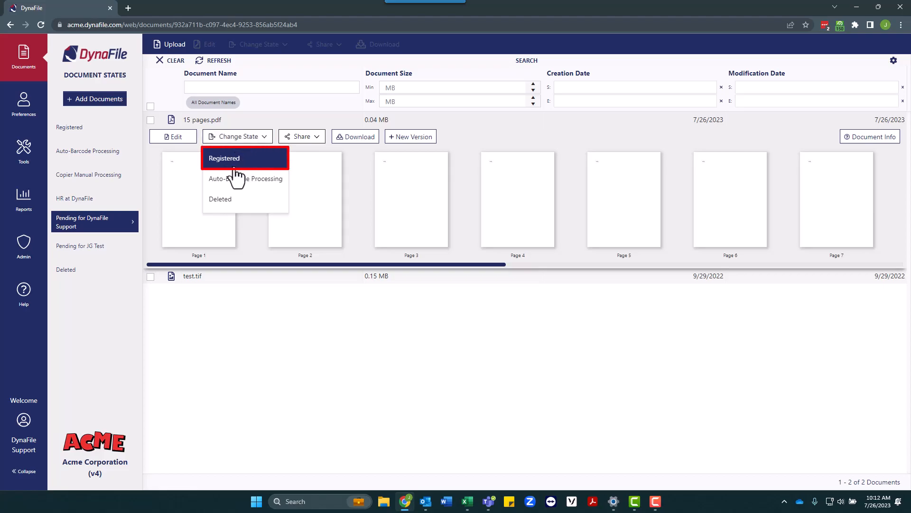
click(234, 167)
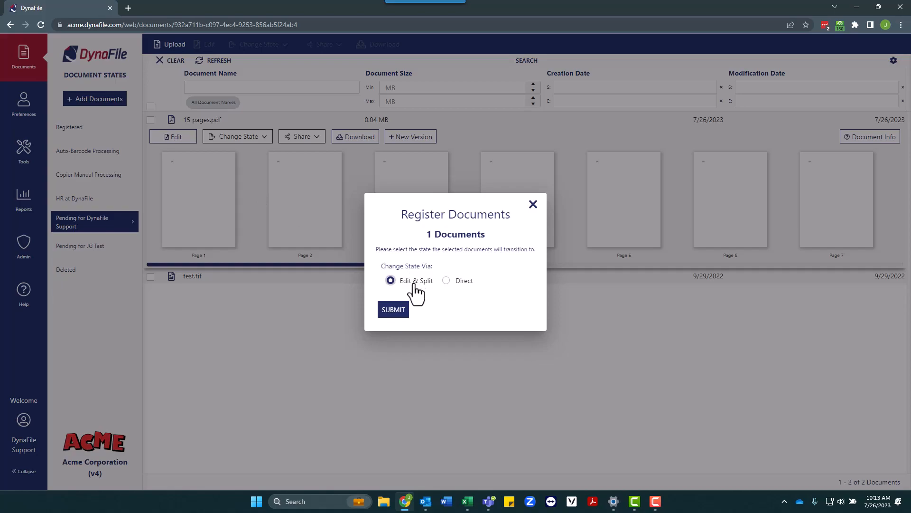
click(394, 310)
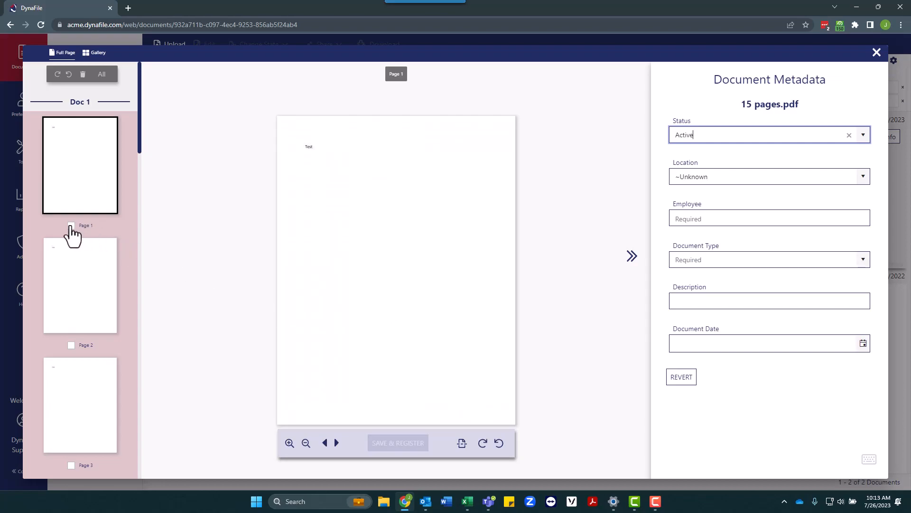
- Rotate page 1 of 15 pages.pdf 90° counter-clockwise into landscape
click(71, 226)
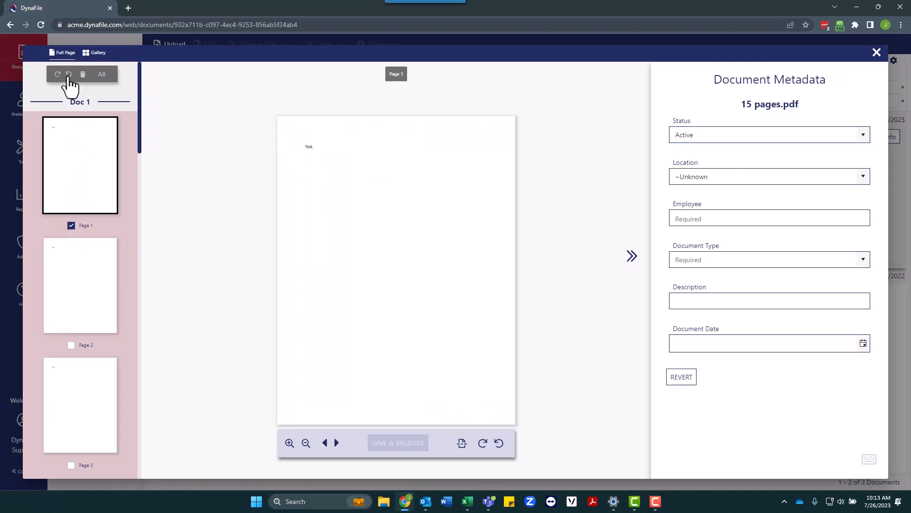
click(69, 75)
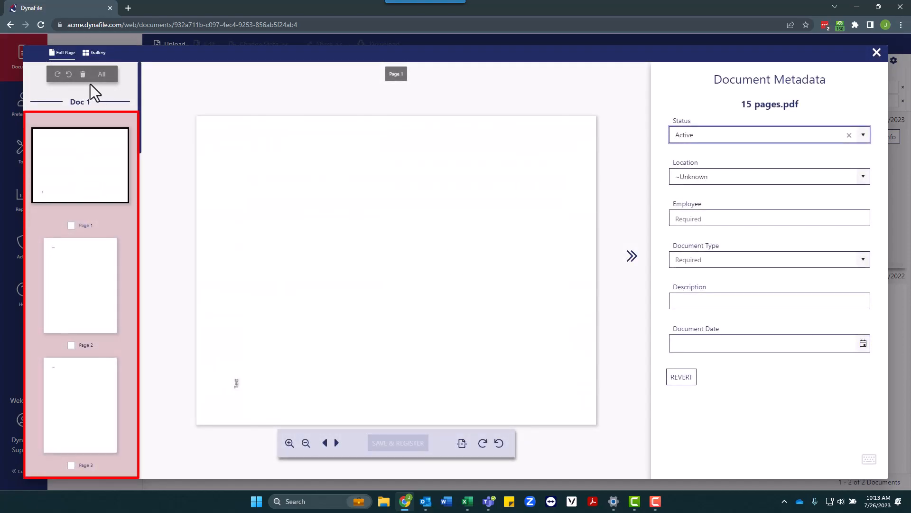
click(87, 159)
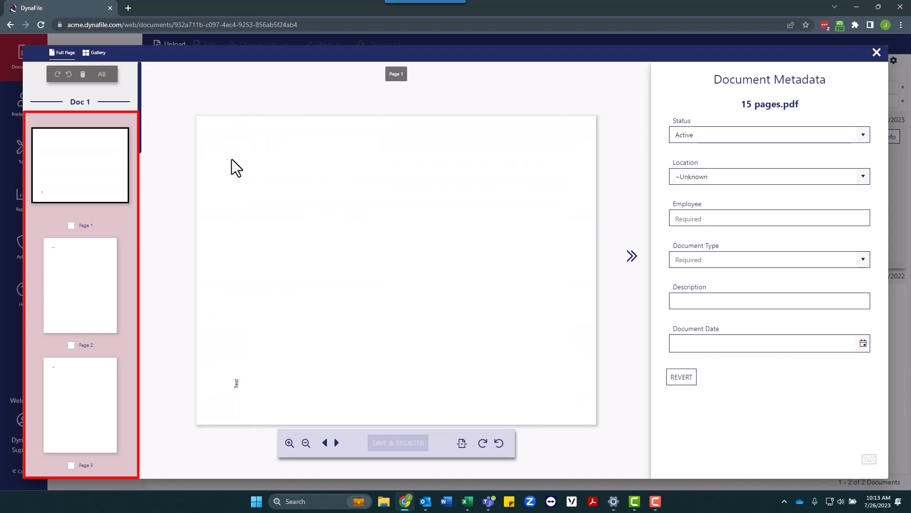
- Fill the metadata: Location Chicago, the test employee, type Acknowledgements, description Handbook
click(708, 135)
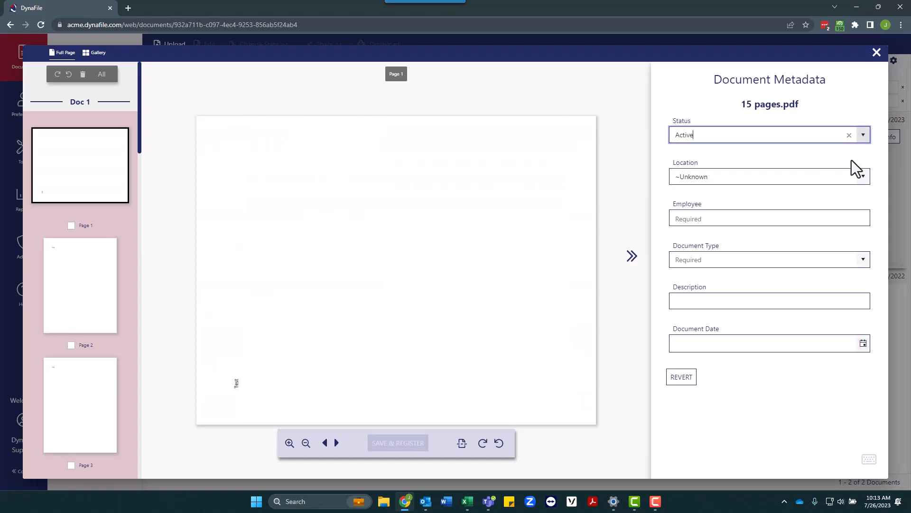
click(861, 177)
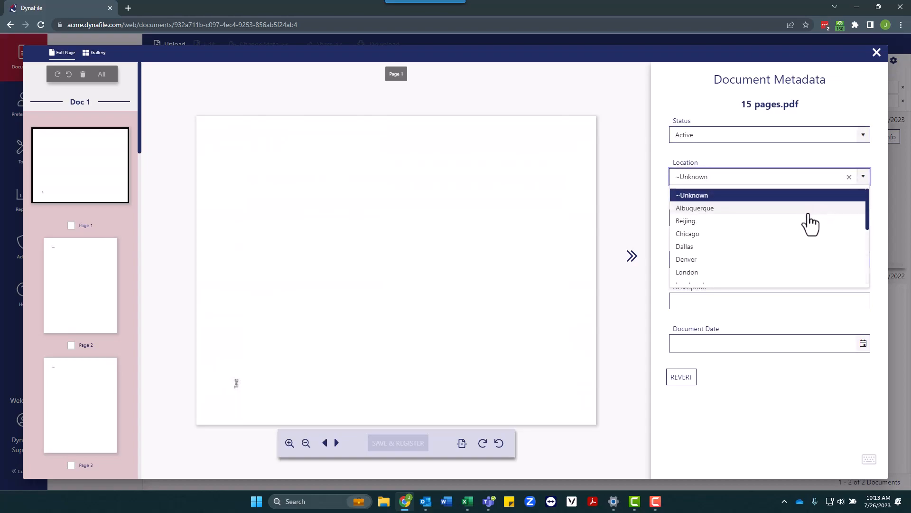
click(803, 235)
click(744, 226)
text(Do)
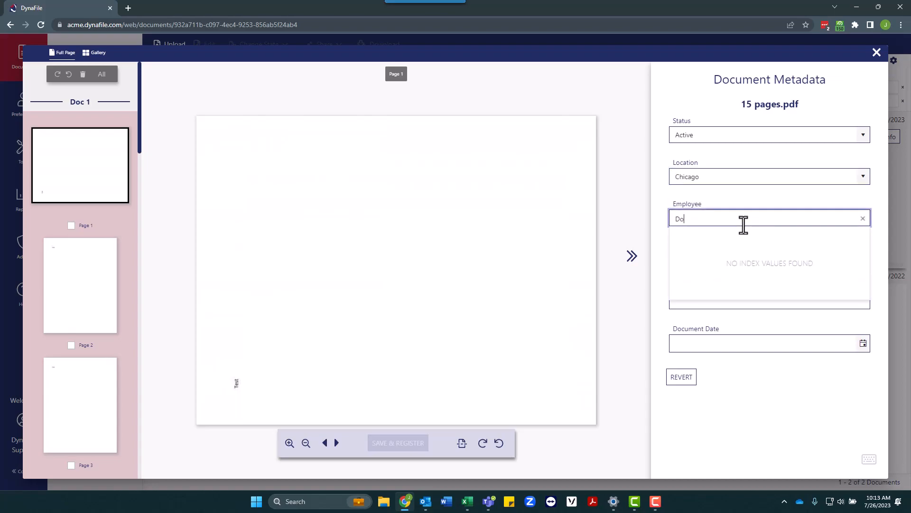
text(e, Fawn - Test123)
click(809, 399)
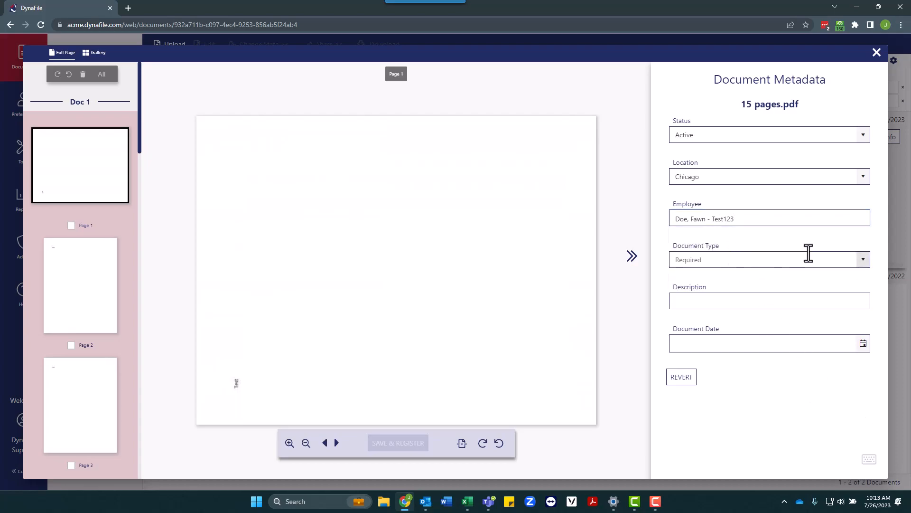
click(862, 261)
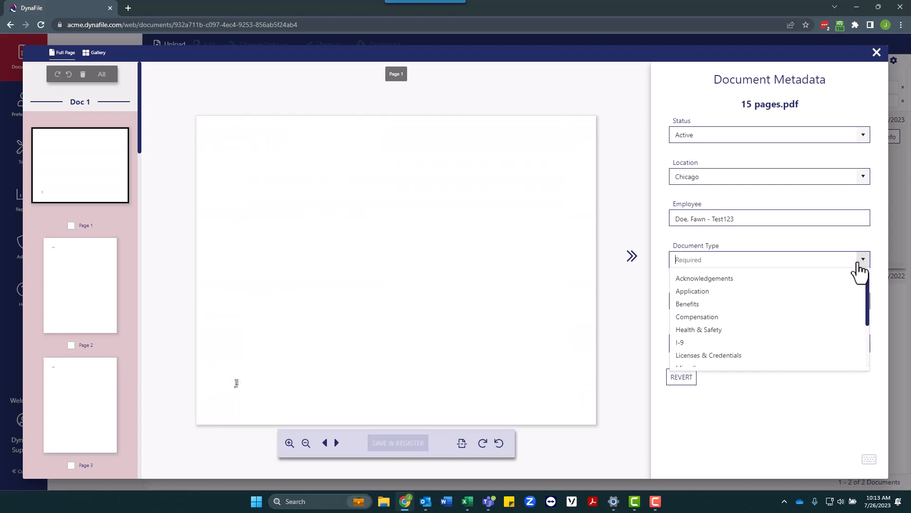
click(768, 280)
click(732, 300)
text(H)
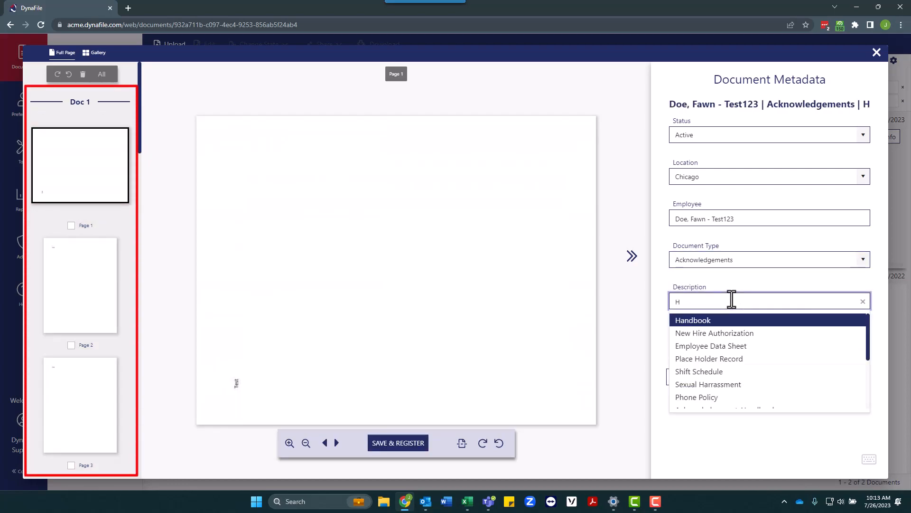
text(an)
click(719, 327)
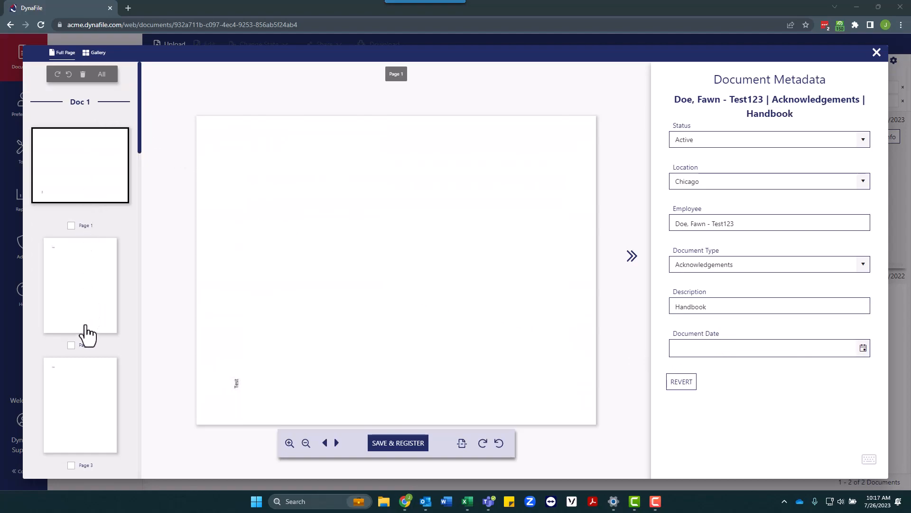
- Split 15 pages.pdf at Page 4 so the remaining pages become Doc 2
scroll(84, 401, down, 4)
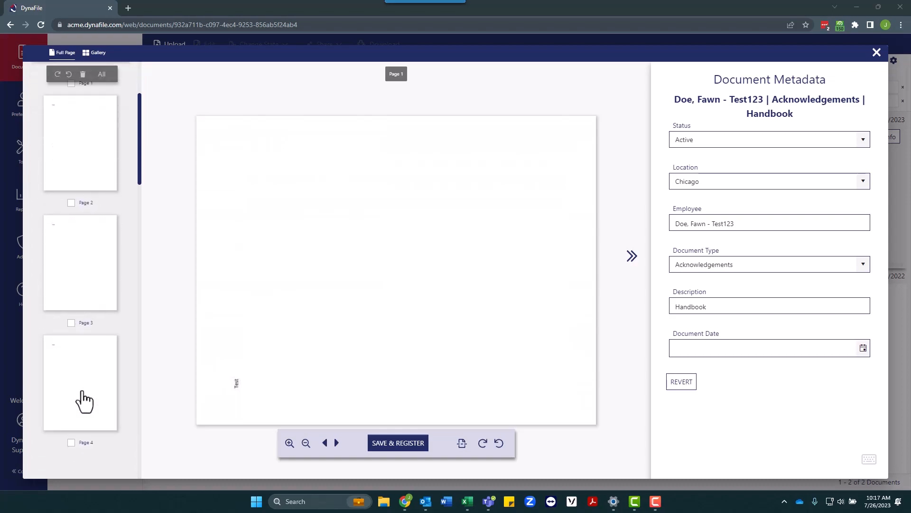
click(61, 370)
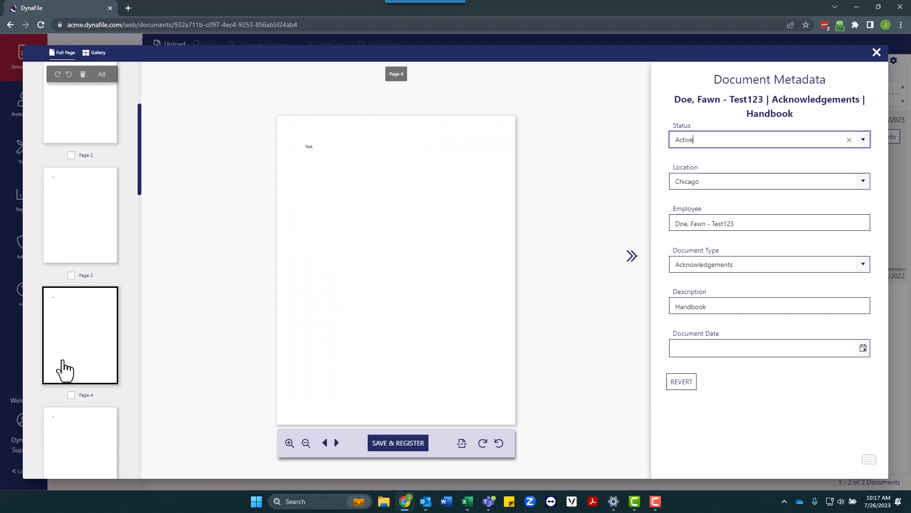
scroll(64, 371, down, 2)
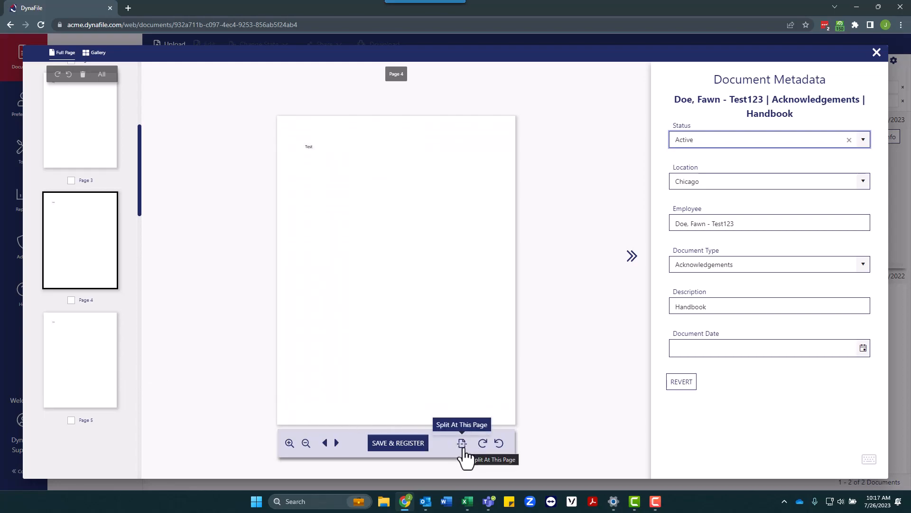
click(462, 446)
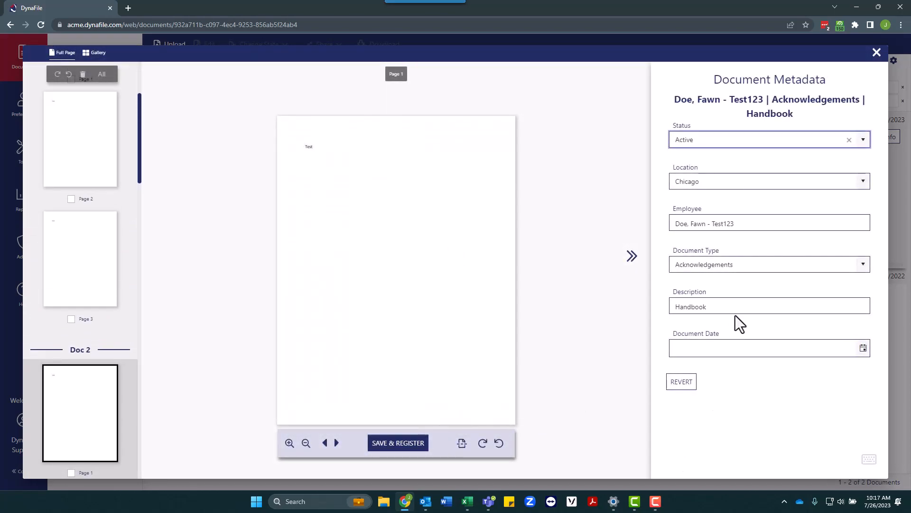
- Set Doc 2's document type to I-9 and clear its Handbook description
click(863, 266)
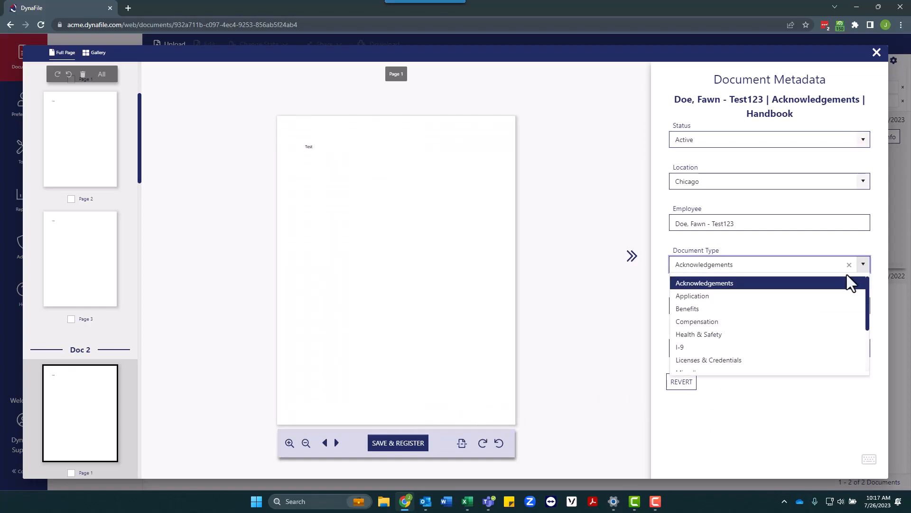
click(776, 348)
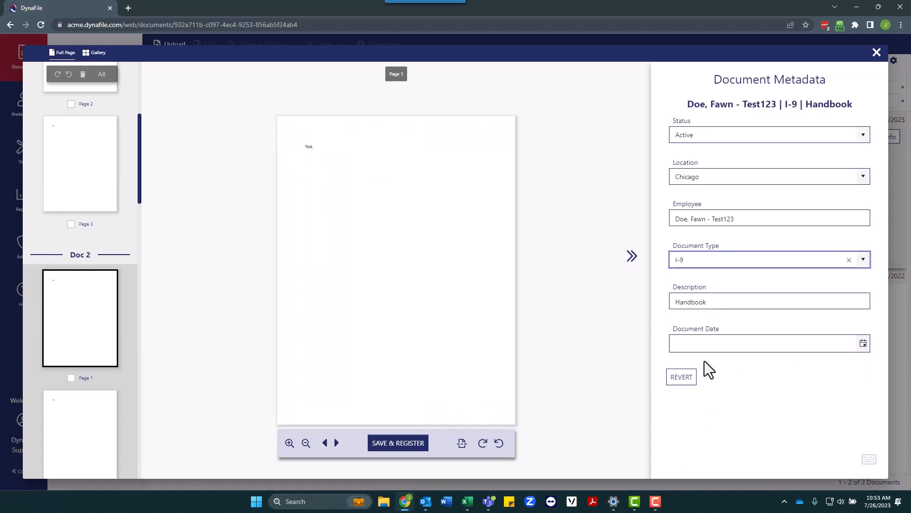
drag(732, 302, 649, 304)
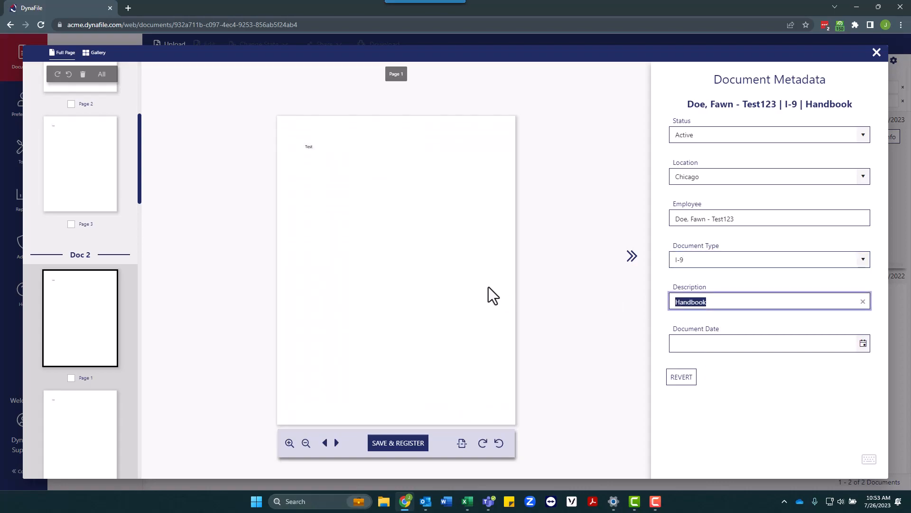
key(BackSpace)
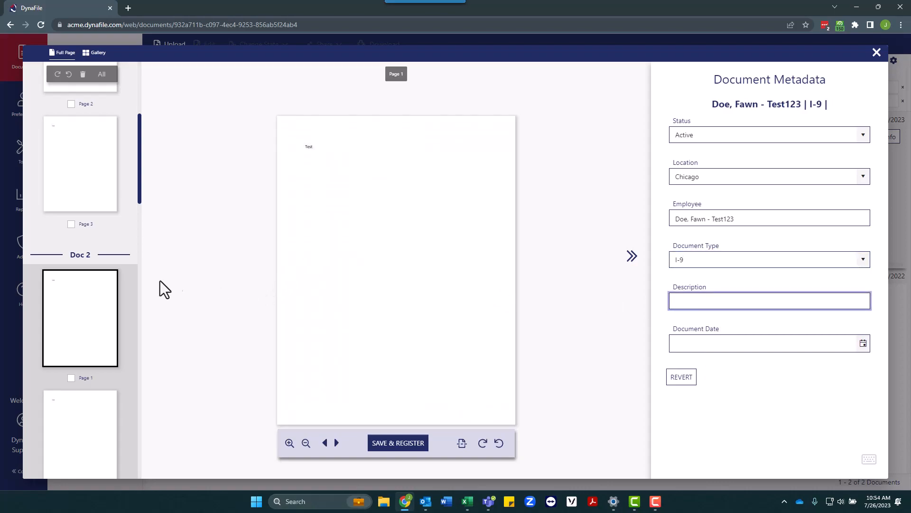
- Split a new document at Page 5, typed Licenses & Credentials with description CPR
scroll(90, 309, down, 4)
scroll(90, 308, down, 4)
click(97, 429)
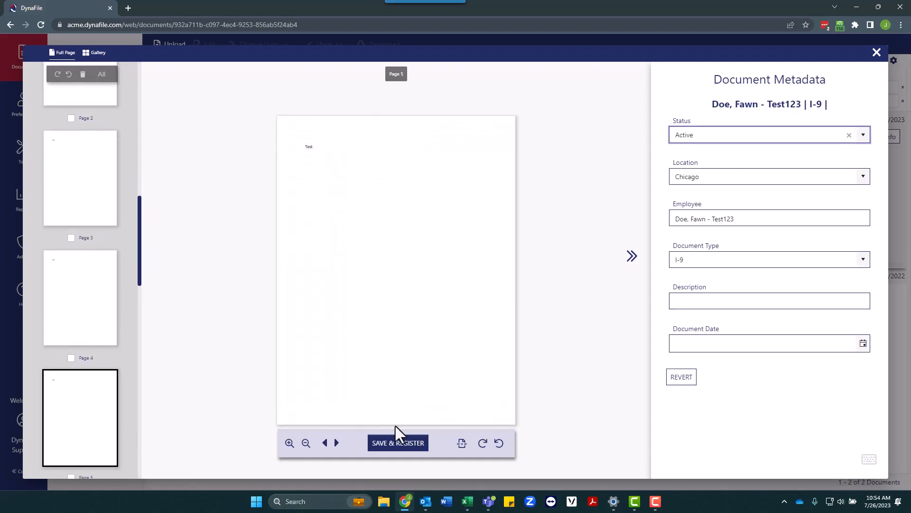
click(463, 445)
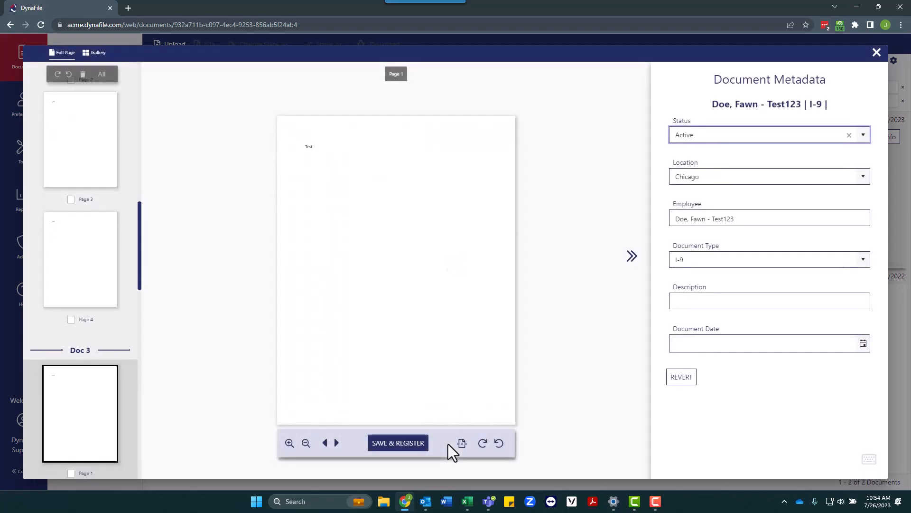
click(864, 262)
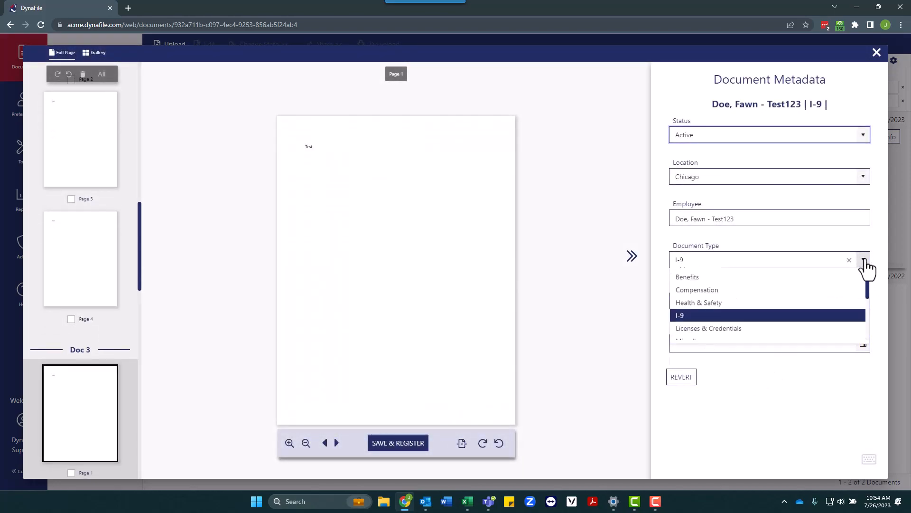
click(767, 356)
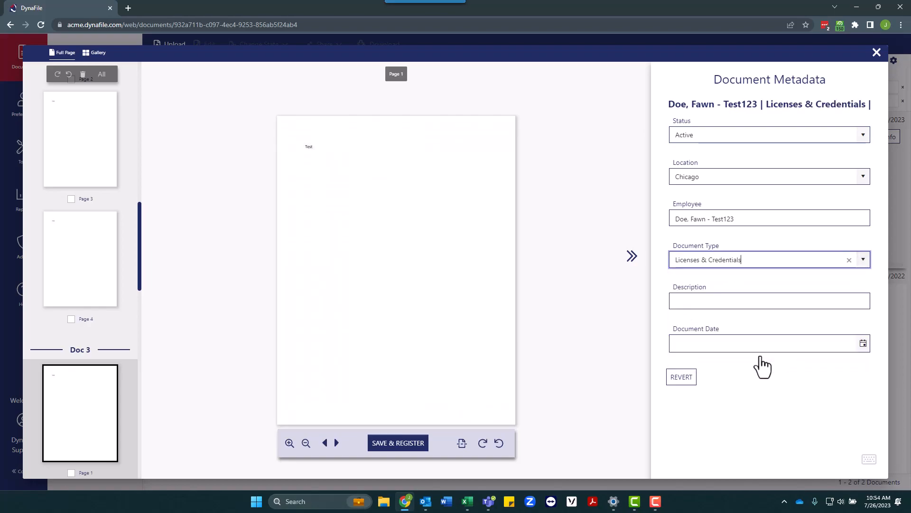
click(722, 303)
text(CPR)
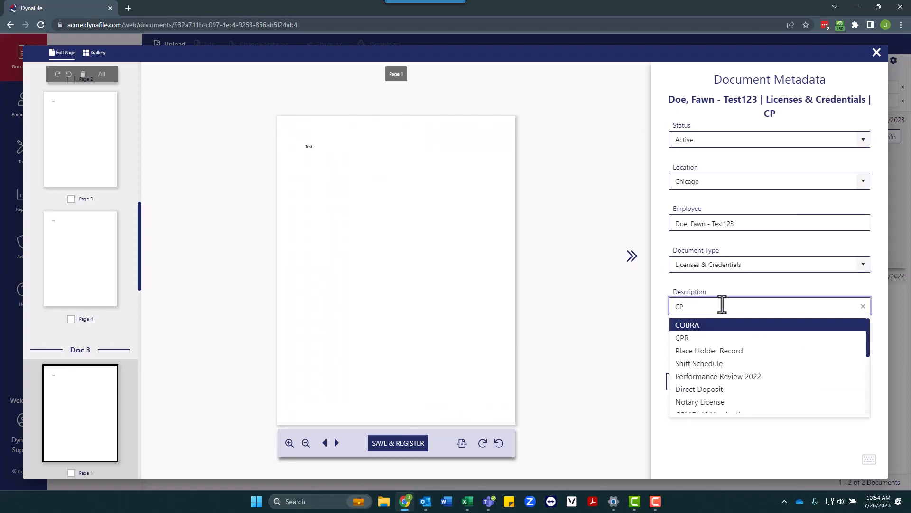
click(738, 325)
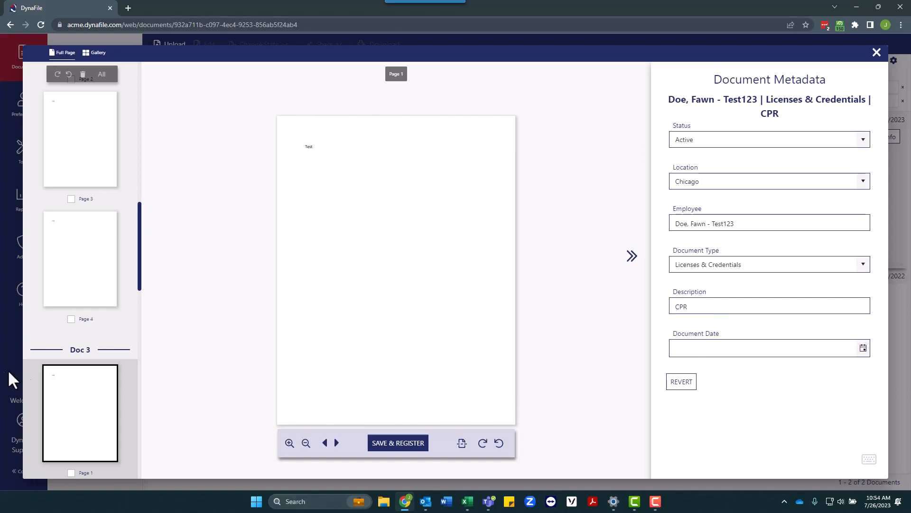
- Split off a fourth document typed Compensation, with the CPR description removed
scroll(124, 399, down, 7)
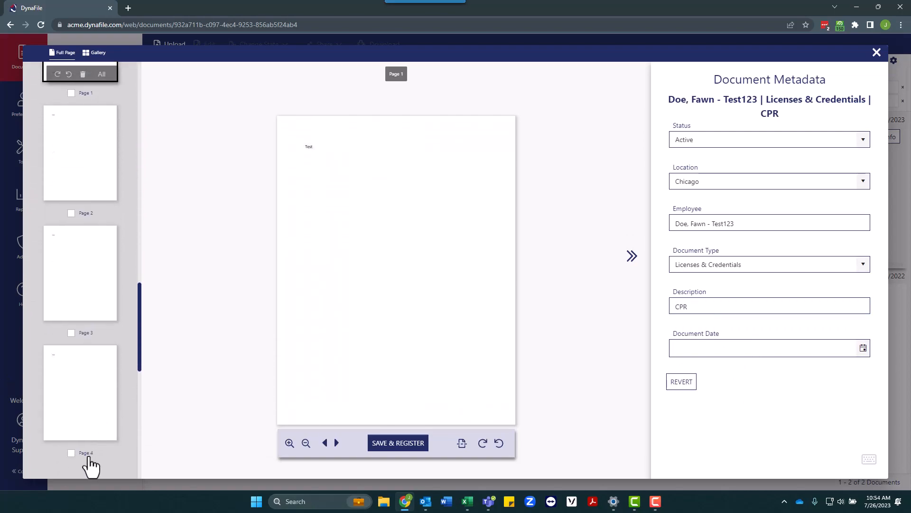
scroll(88, 462, down, 3)
click(91, 457)
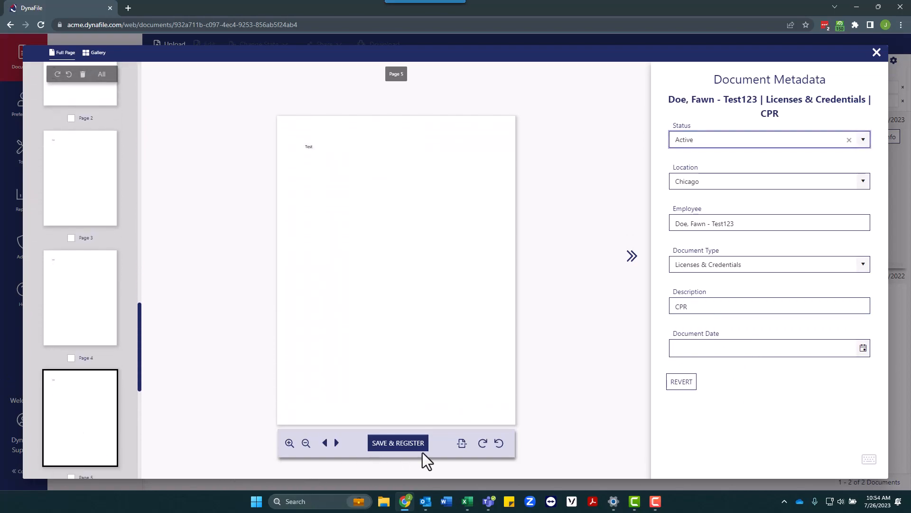
click(110, 396)
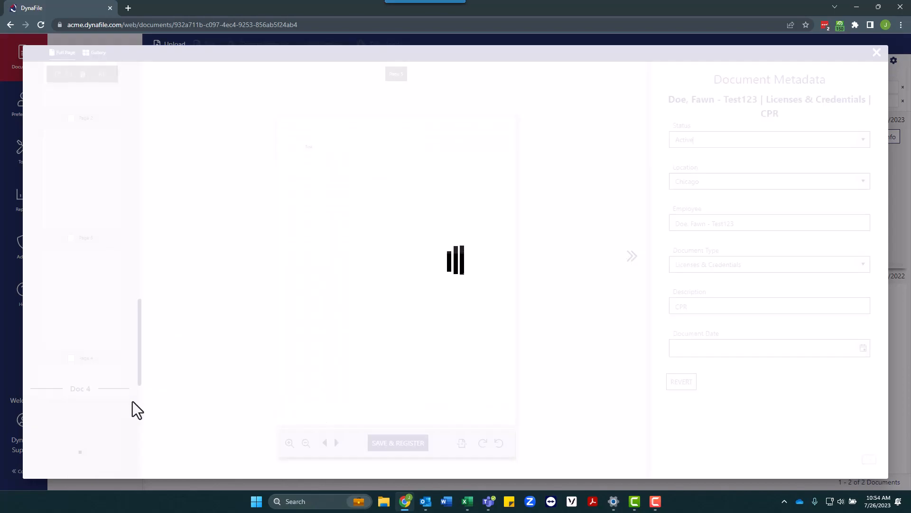
click(861, 266)
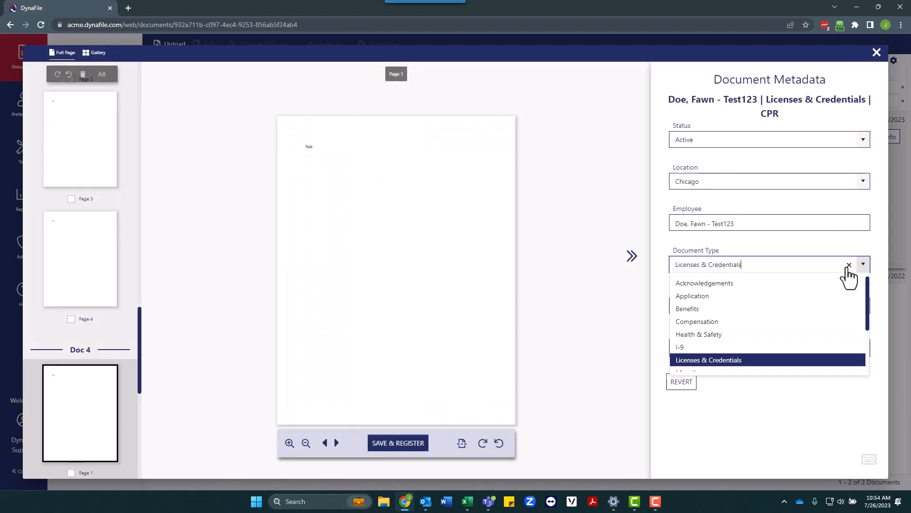
click(702, 321)
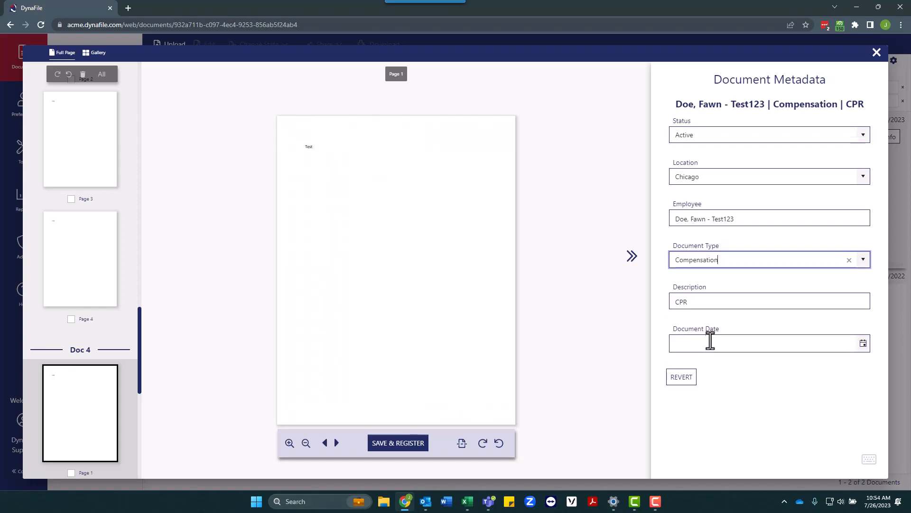
double_click(673, 300)
key(BackSpace)
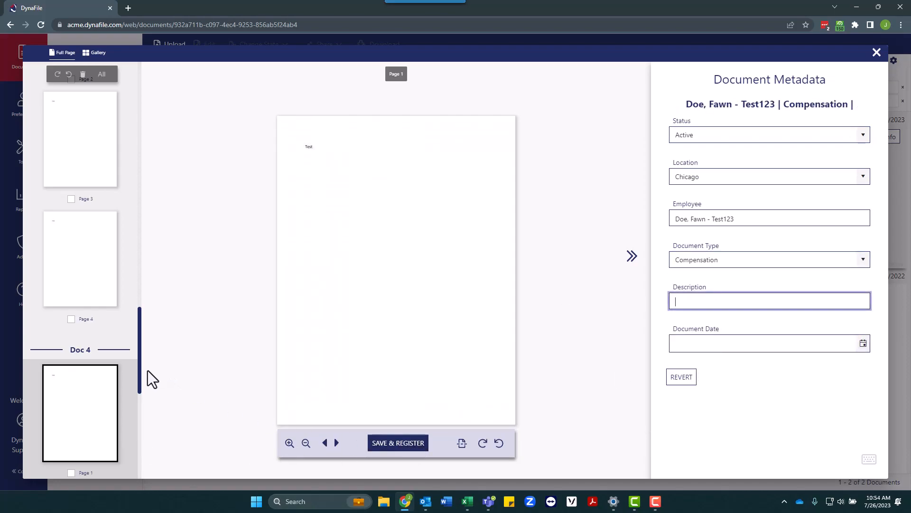
- Browse the thumbnails back from Doc 4 to the Handbook document's pages
drag(142, 389, 138, 477)
click(63, 359)
drag(142, 423, 142, 78)
click(91, 268)
click(92, 193)
scroll(108, 142, up, 1)
click(108, 142)
scroll(114, 128, up, 1)
- In Gallery view, move the I-9 document's Page 3 into the Handbook document
click(101, 155)
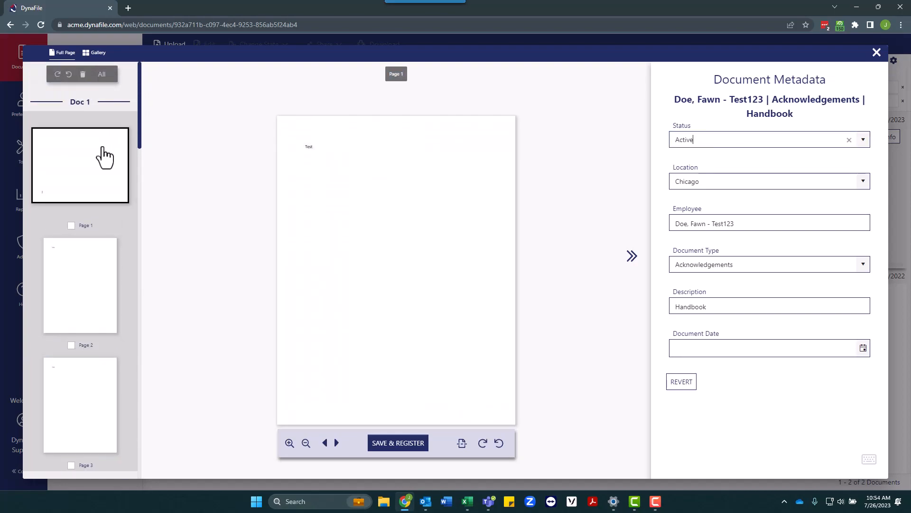
click(96, 54)
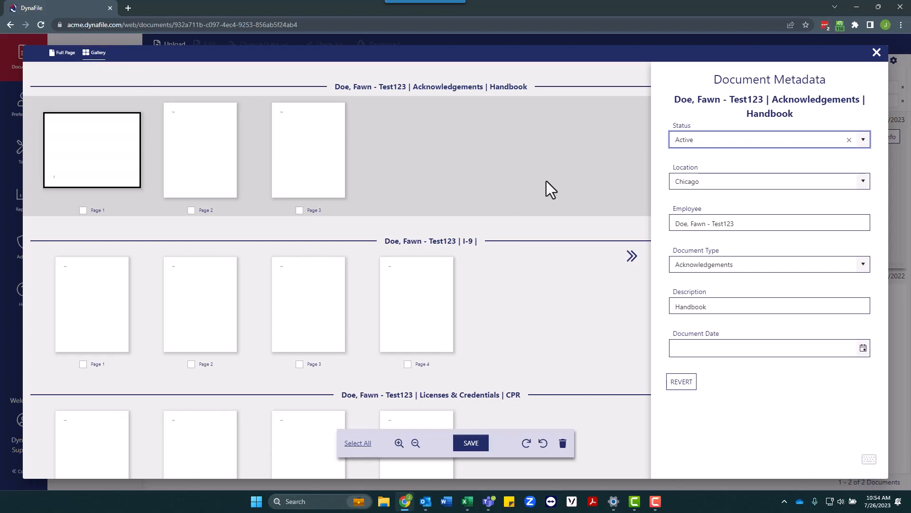
scroll(548, 352, down, 4)
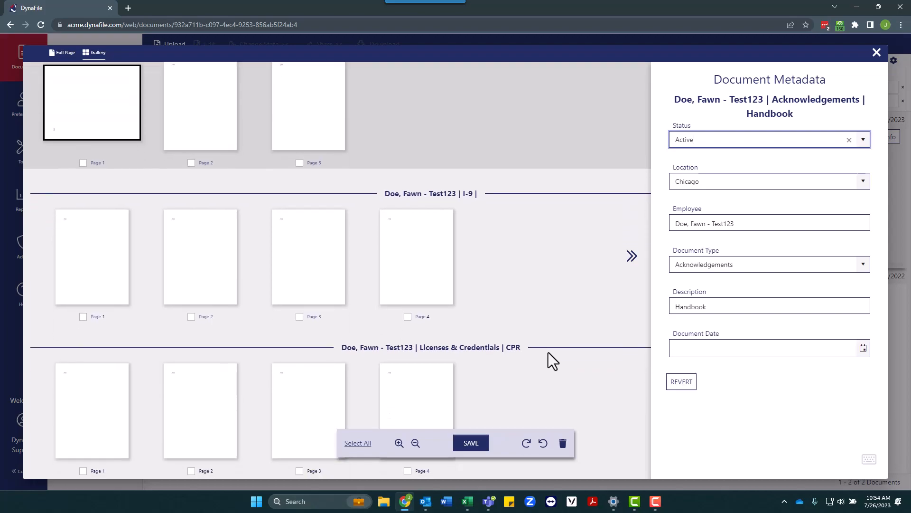
scroll(548, 353, down, 1)
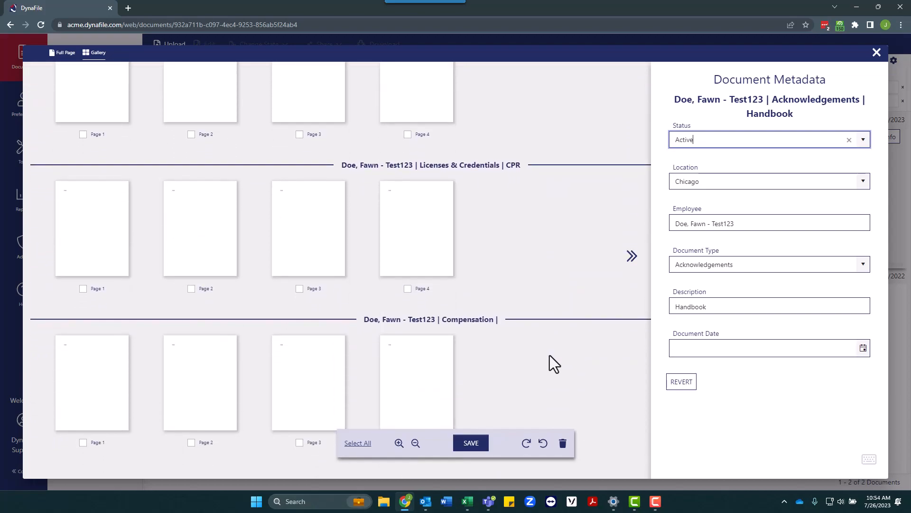
scroll(550, 356, up, 5)
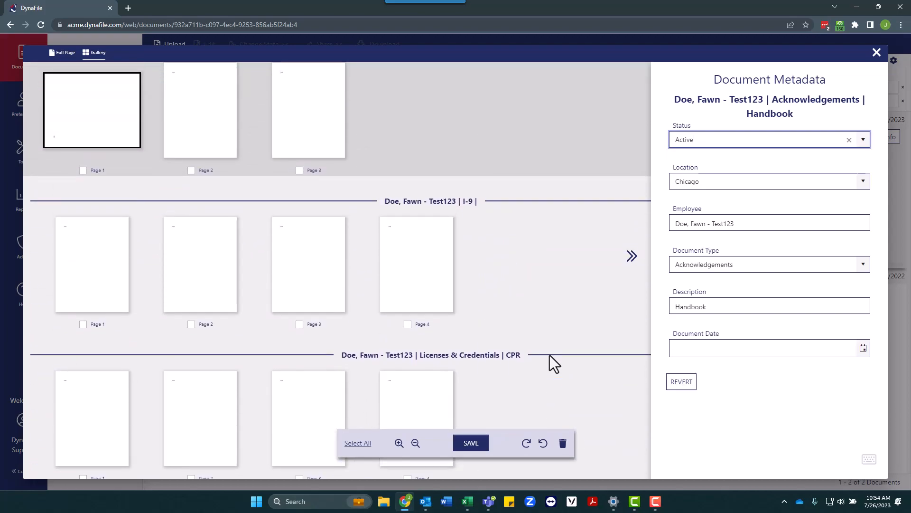
scroll(550, 364, up, 1)
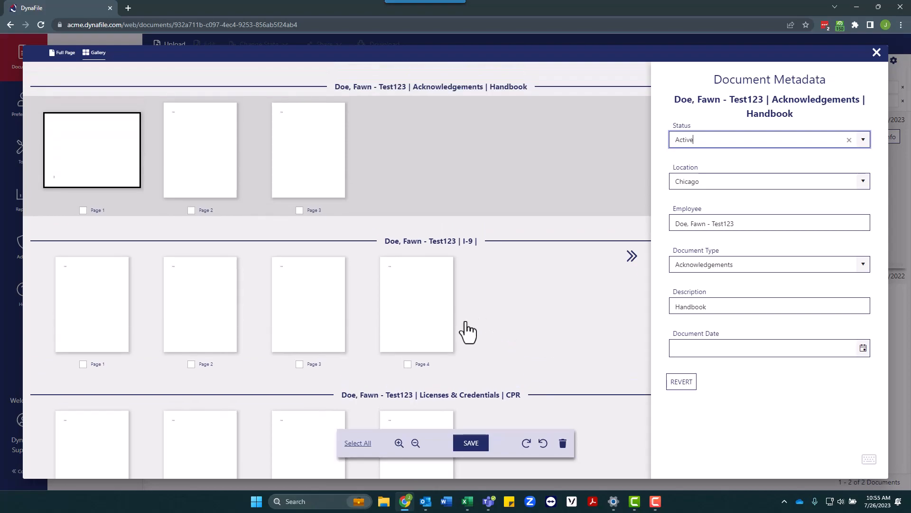
drag(341, 330, 422, 176)
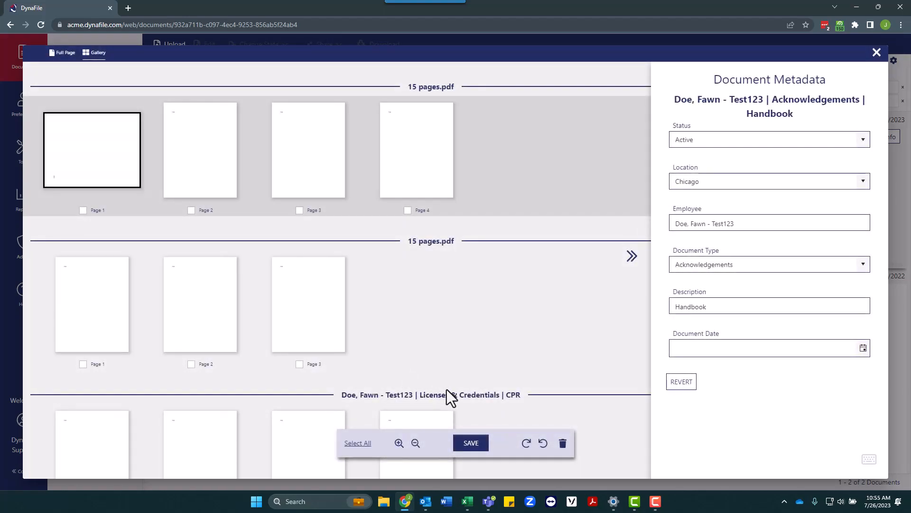
- Return to Full Page view and save and register all split documents
click(64, 63)
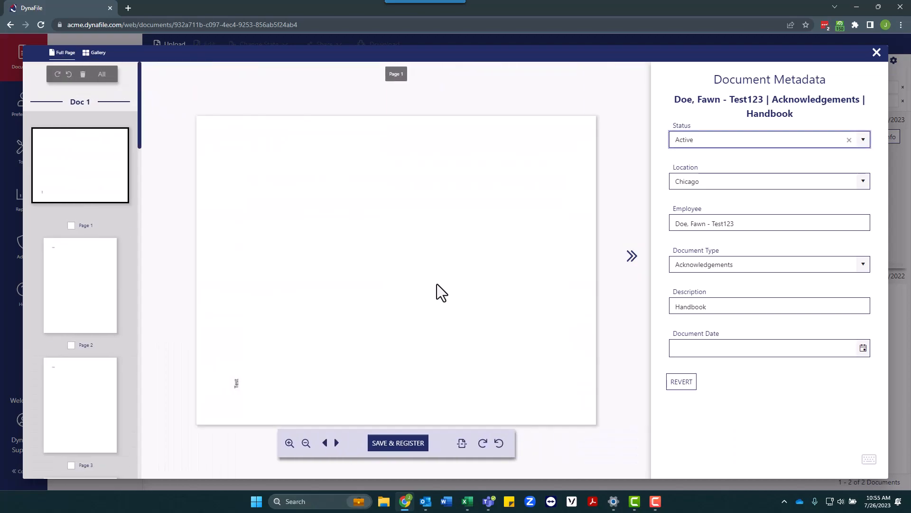
mouse_move(872, 463)
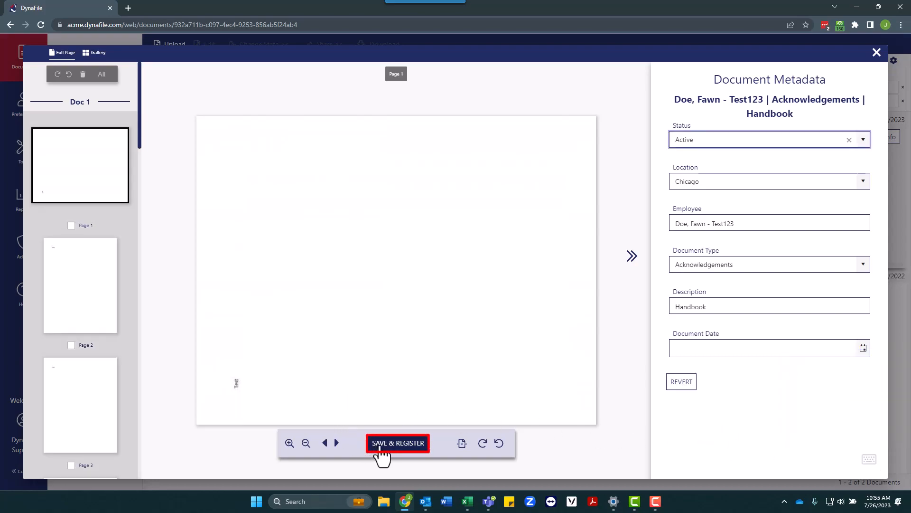
click(380, 448)
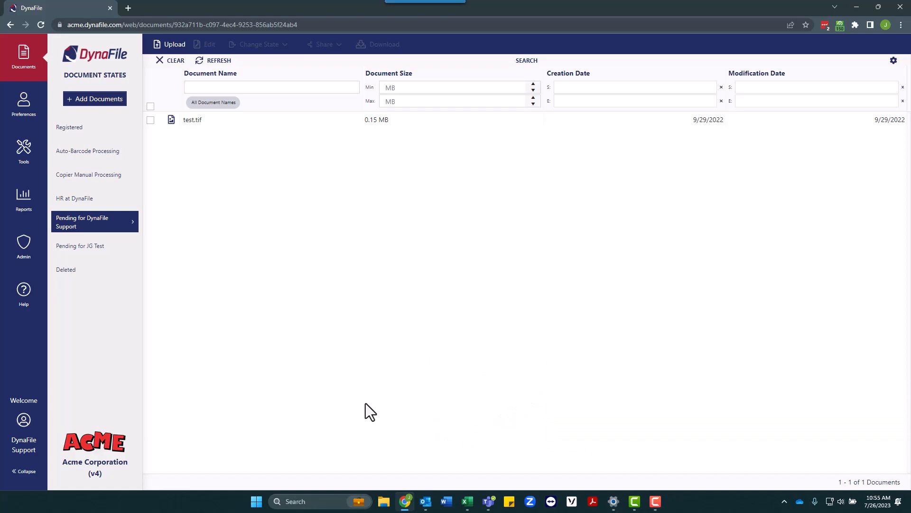
- Send test.tif to Registered using Direct registration
click(286, 126)
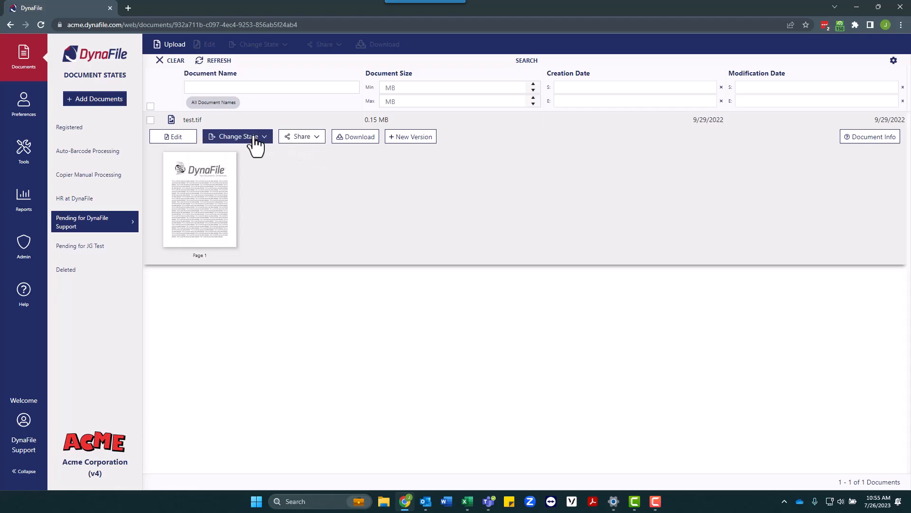
click(255, 142)
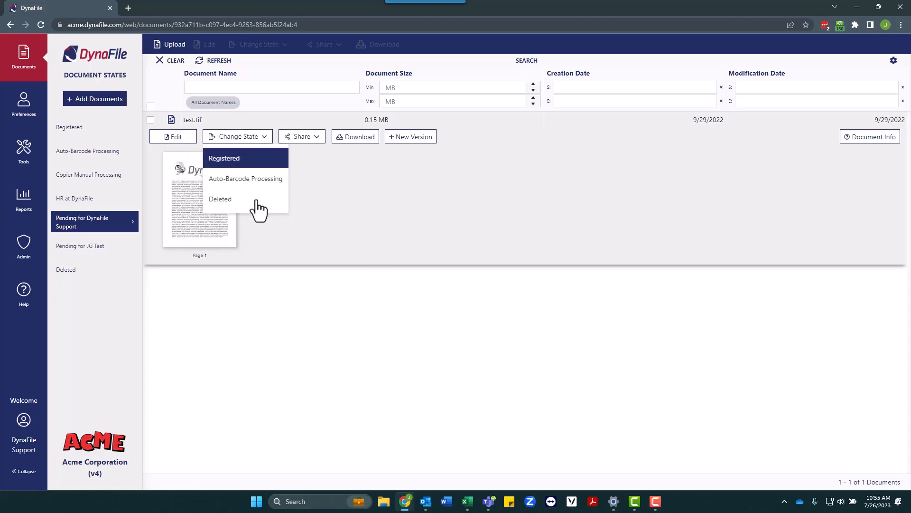
click(230, 165)
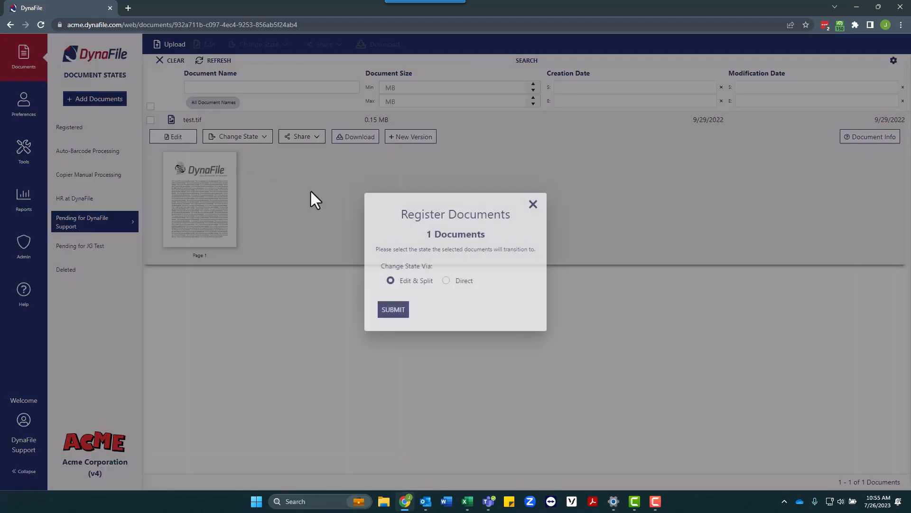
click(447, 283)
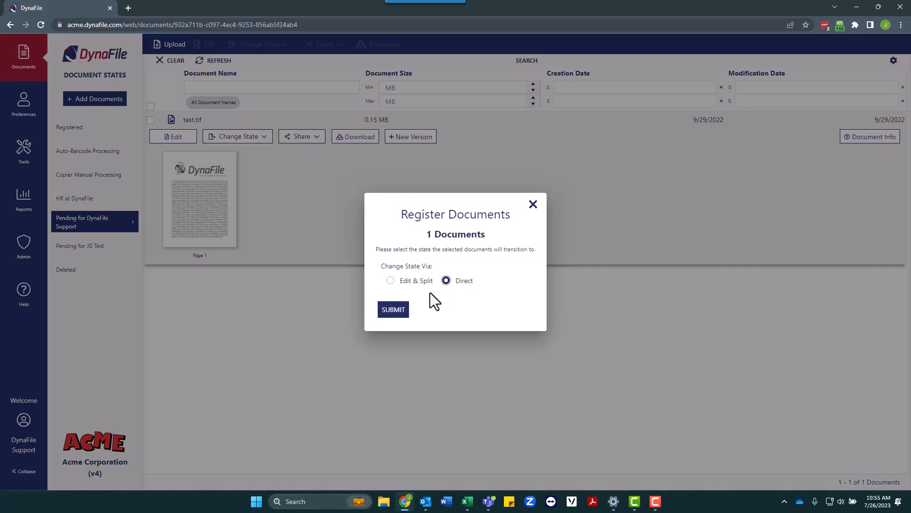
click(394, 312)
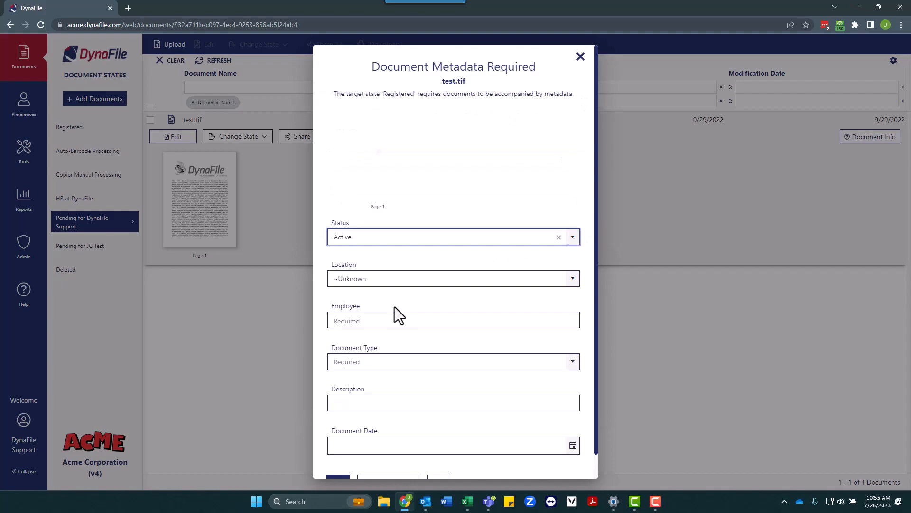
- Save test.tif with Location Chicago, the test employee, type Application, date 7/26/2023
click(567, 281)
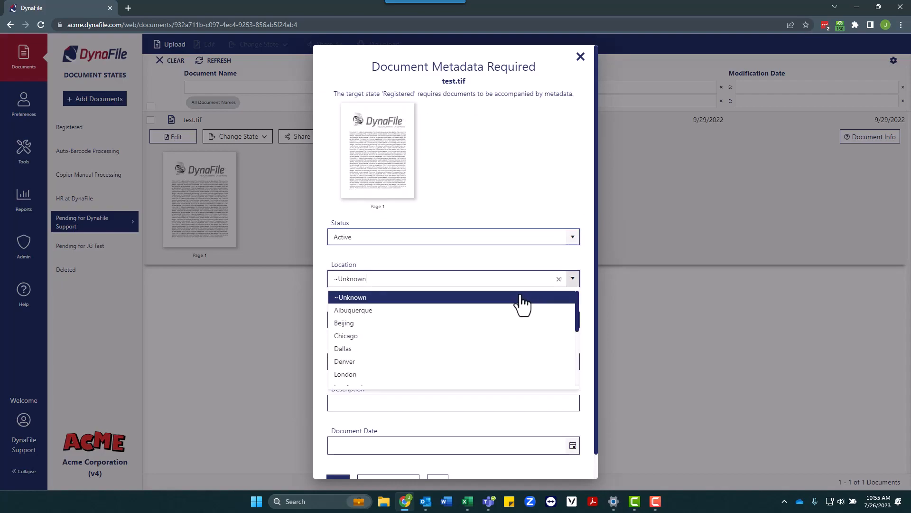
click(448, 340)
click(441, 322)
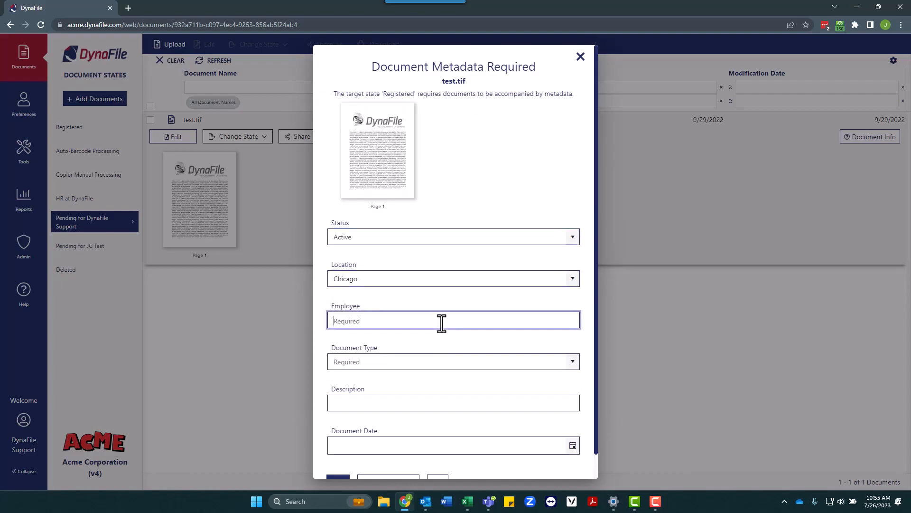
text(Doe, F)
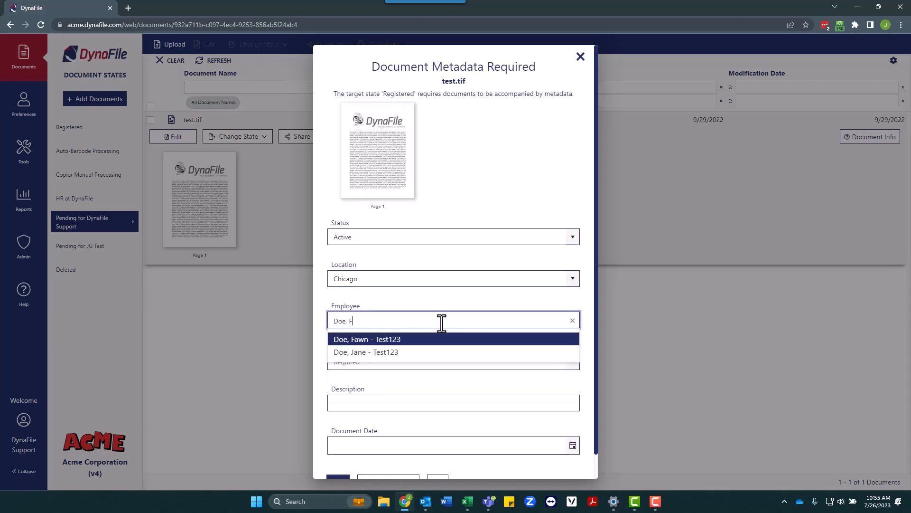
click(378, 340)
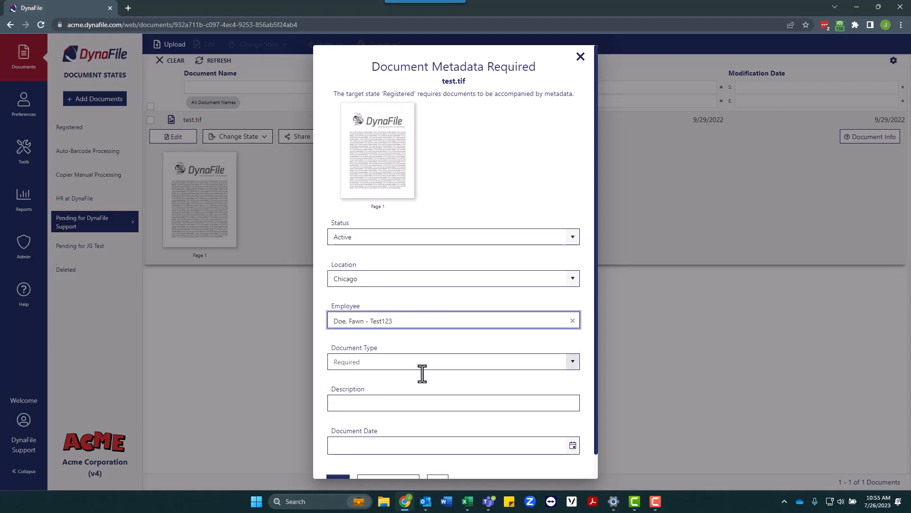
click(573, 363)
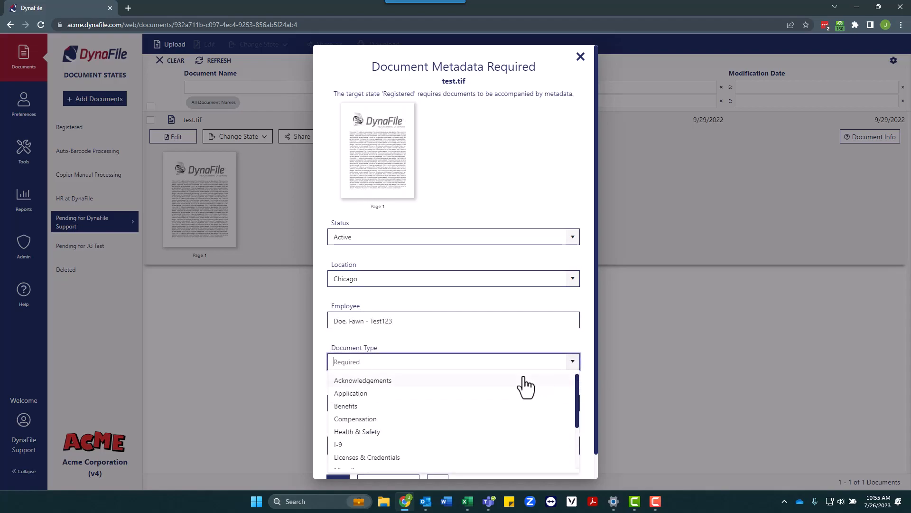
click(461, 397)
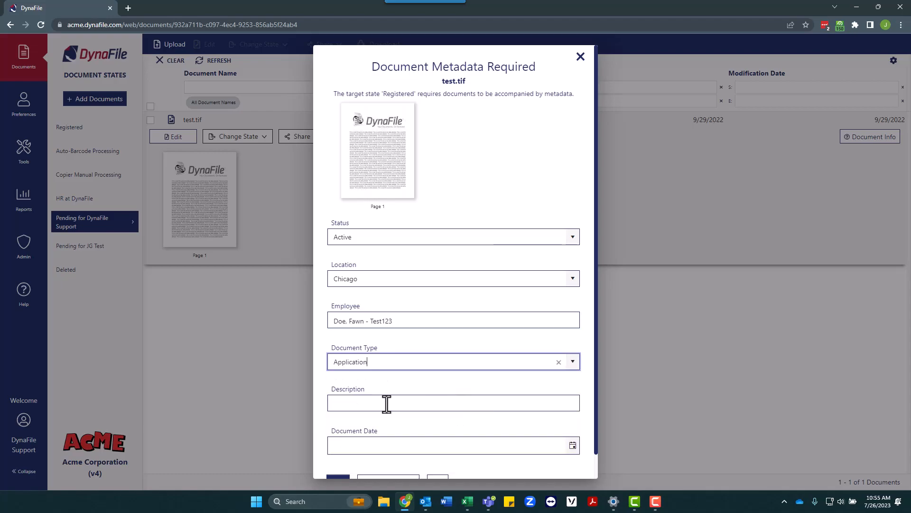
scroll(382, 402, down, 1)
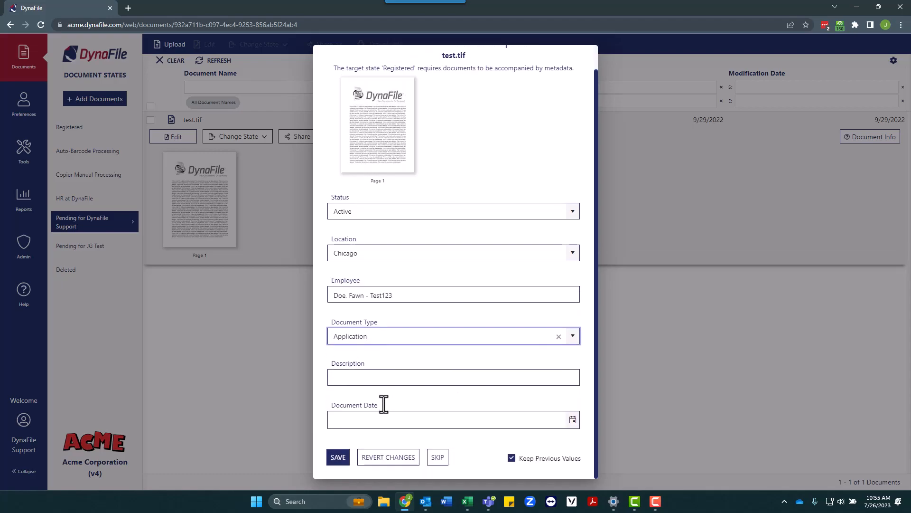
click(573, 419)
click(440, 371)
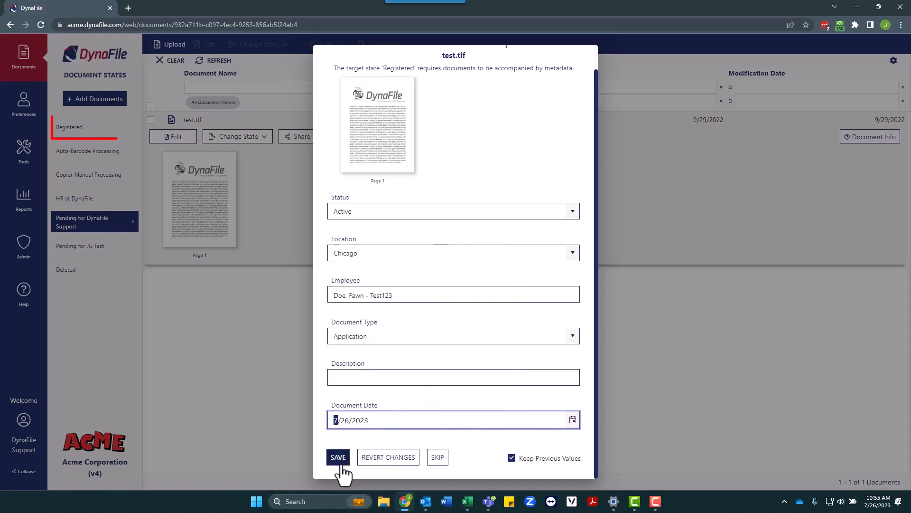
click(341, 462)
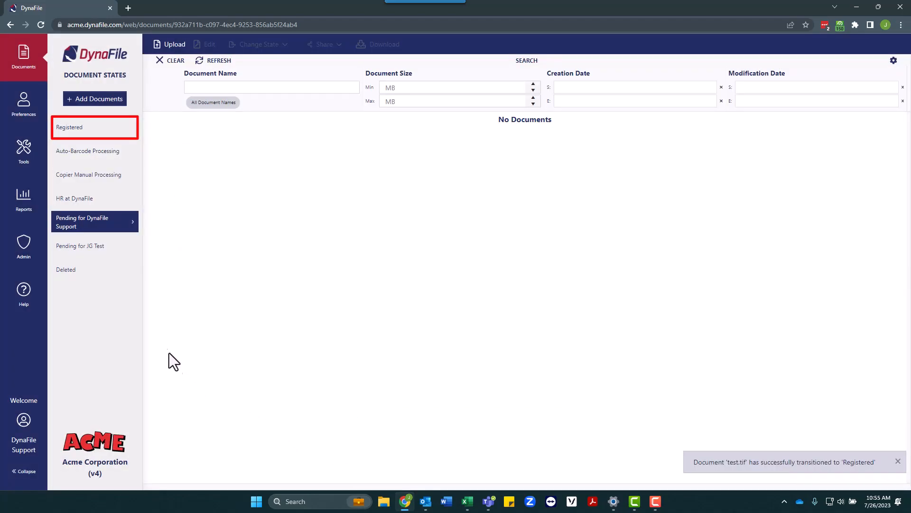
- Filter Registered documents by the test employee, then view the Auto-Barcode Processing state
click(80, 131)
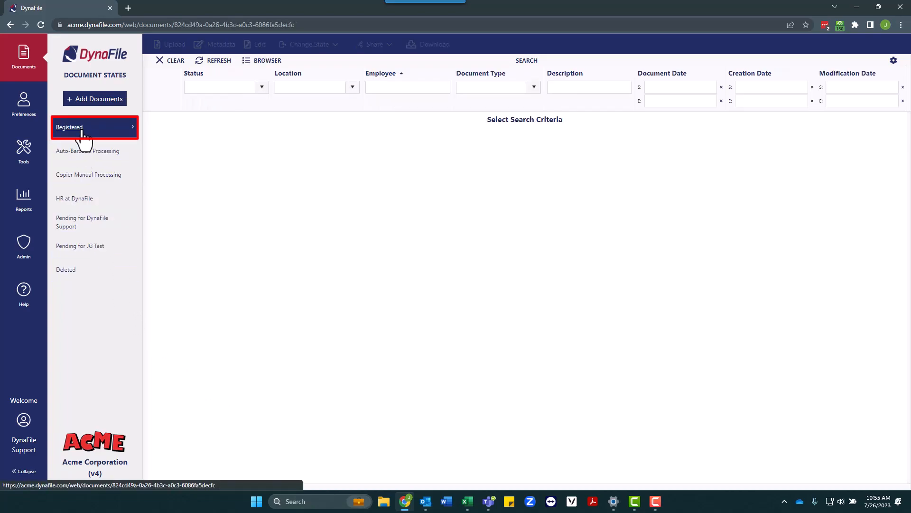
click(405, 88)
text(fawn)
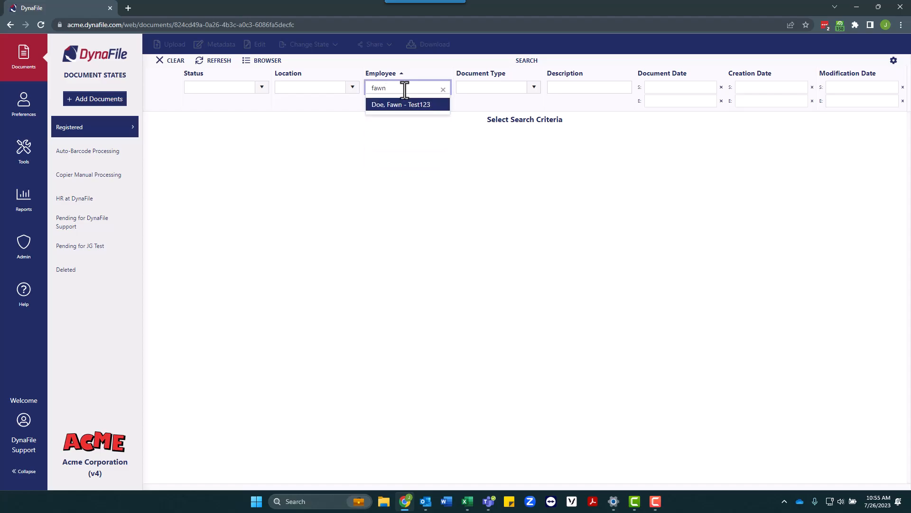
click(405, 102)
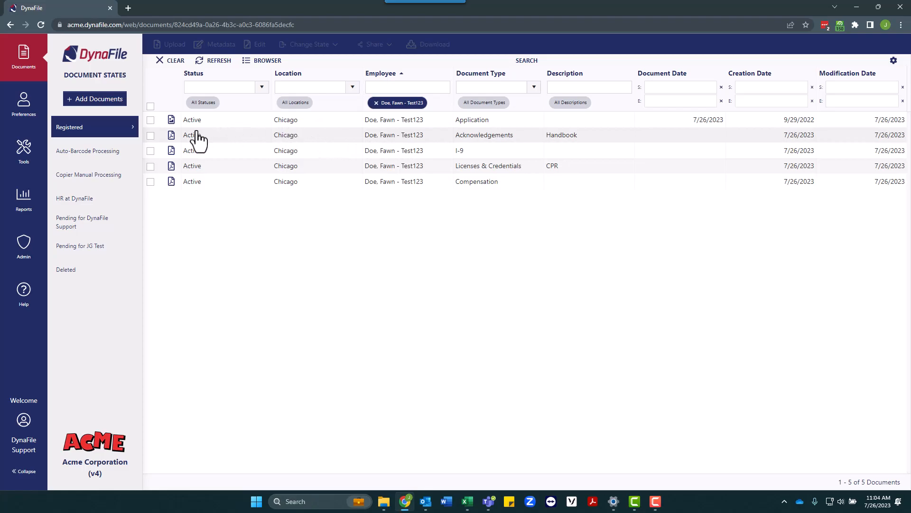
click(89, 158)
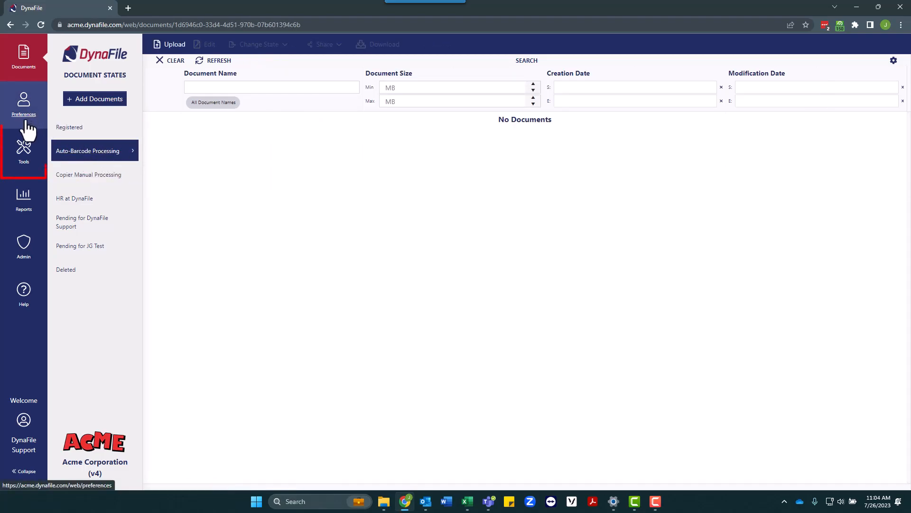
- Set up a barcode data page with Location Denver and the test employee
click(23, 149)
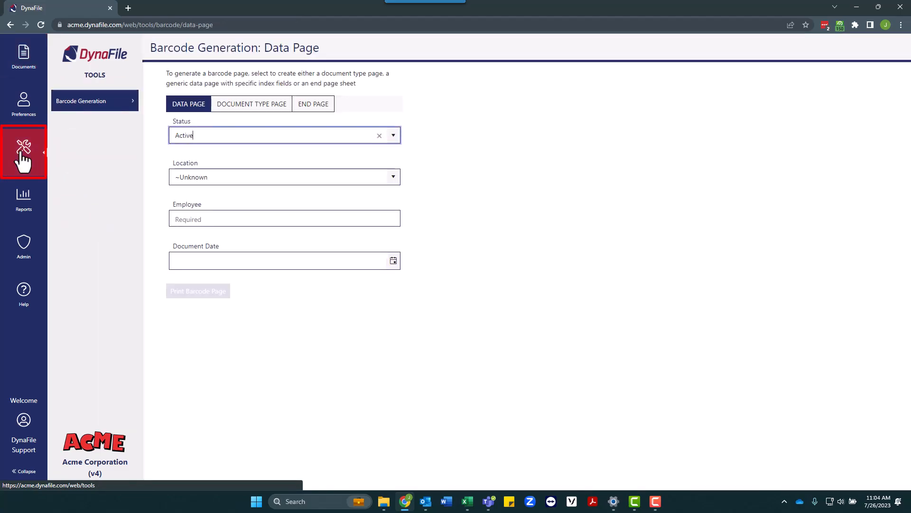
click(221, 180)
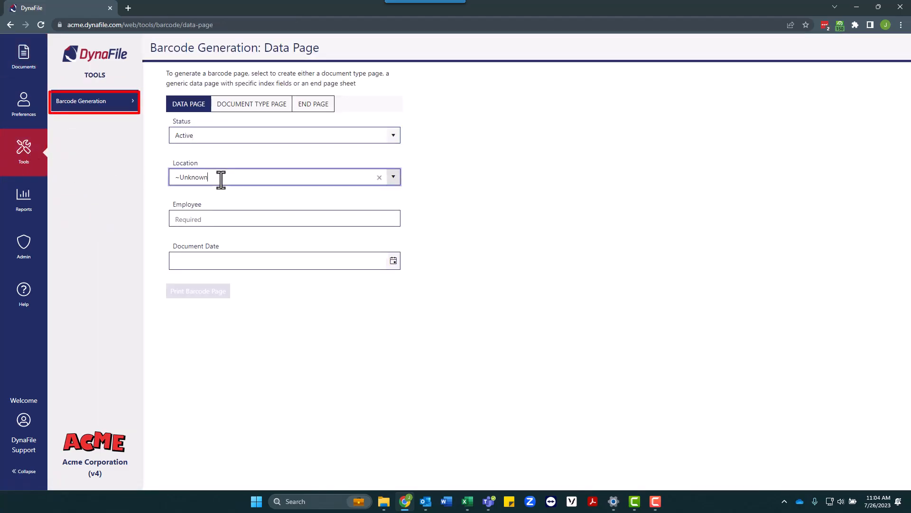
click(393, 177)
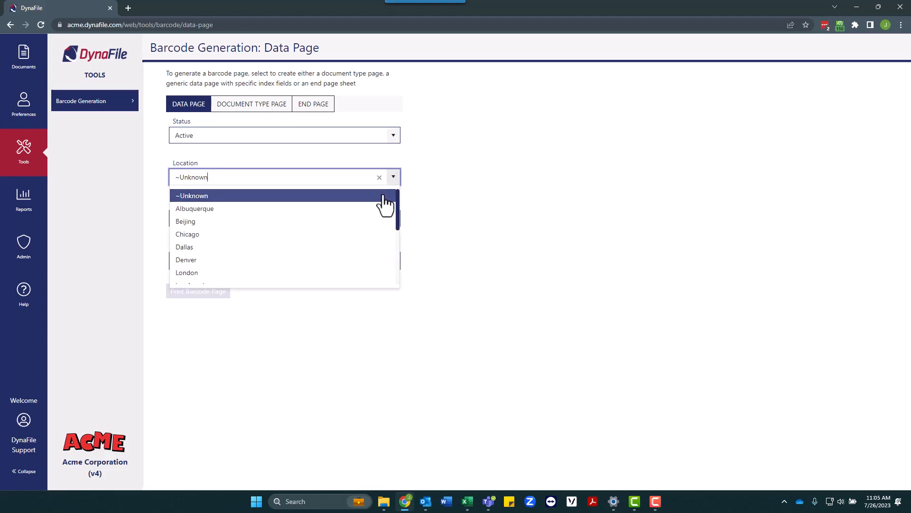
click(328, 259)
click(234, 219)
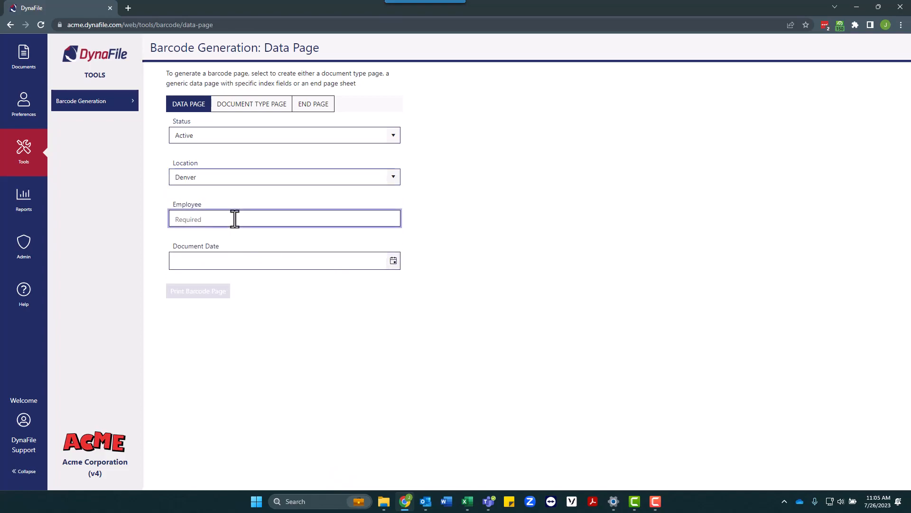
text(Doe)
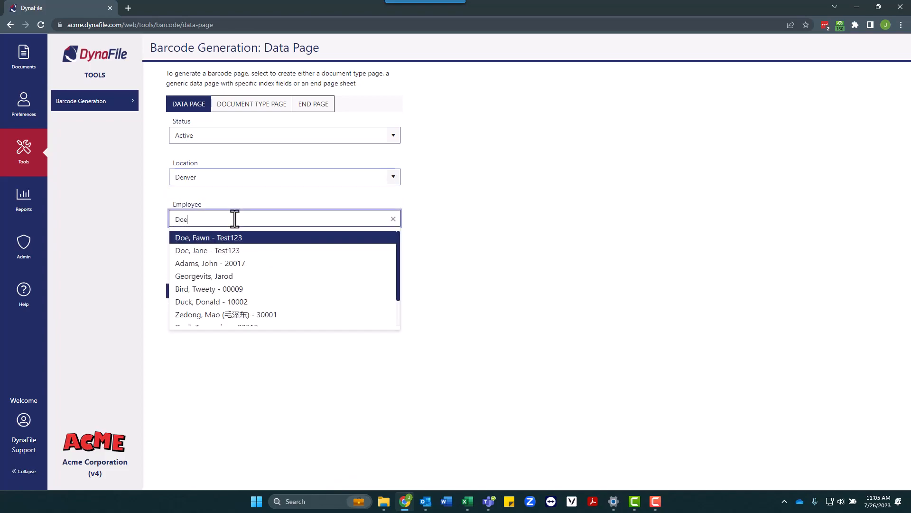
click(235, 249)
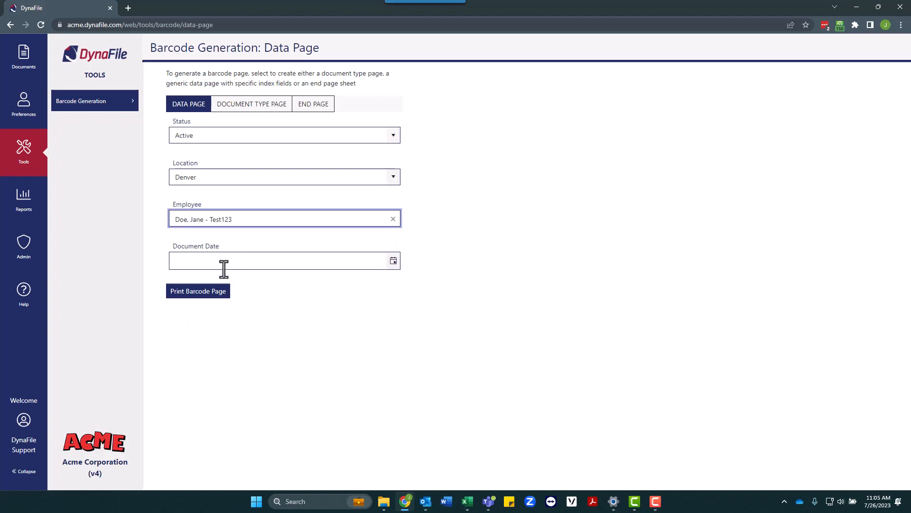
- Generate the barcode data page and save it as the PDF Data
click(217, 293)
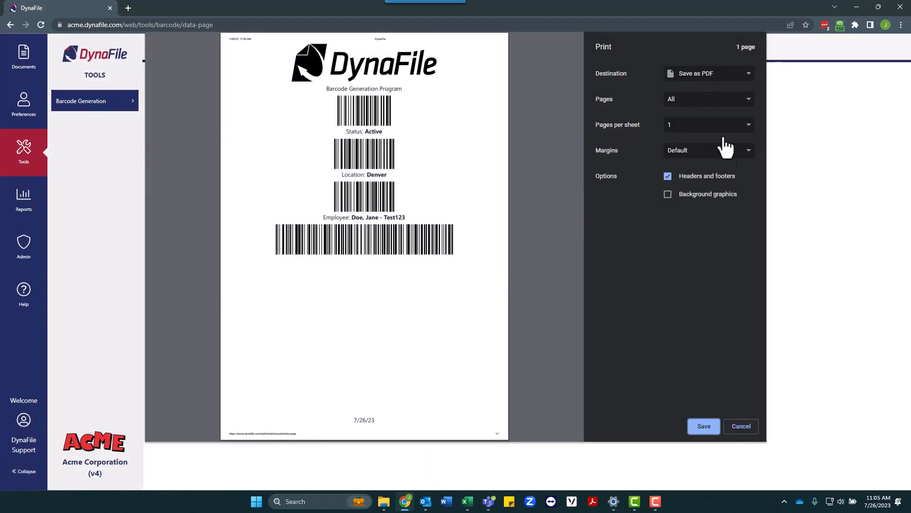
click(708, 425)
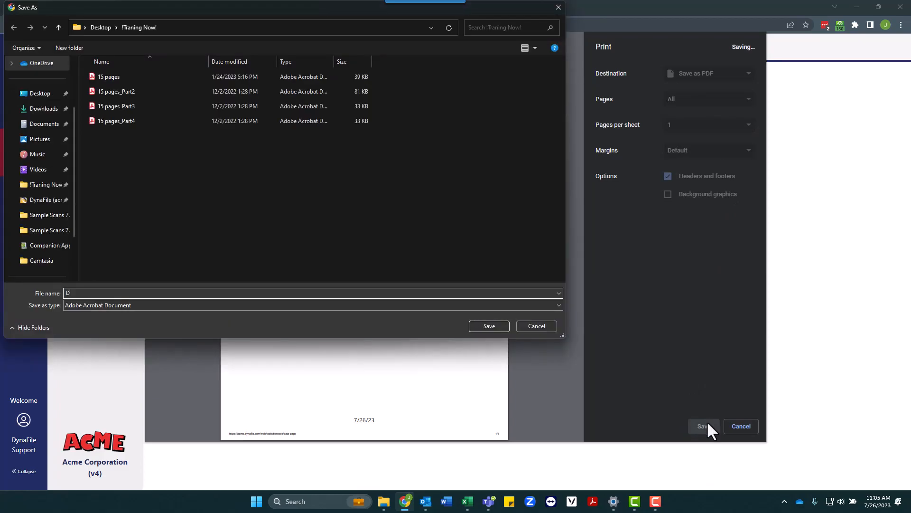
click(491, 324)
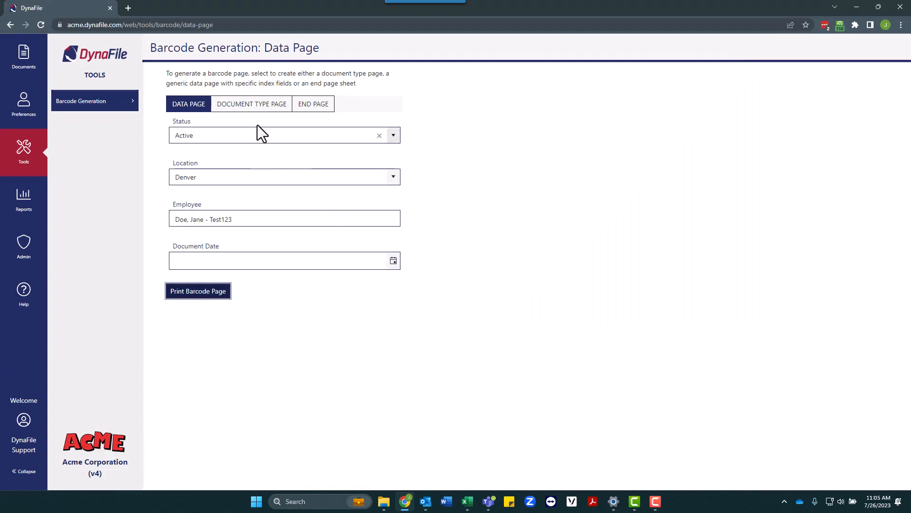
- Save a Health & Safety / COVID-19 Vaccination document type barcode page as PDF 1
click(251, 108)
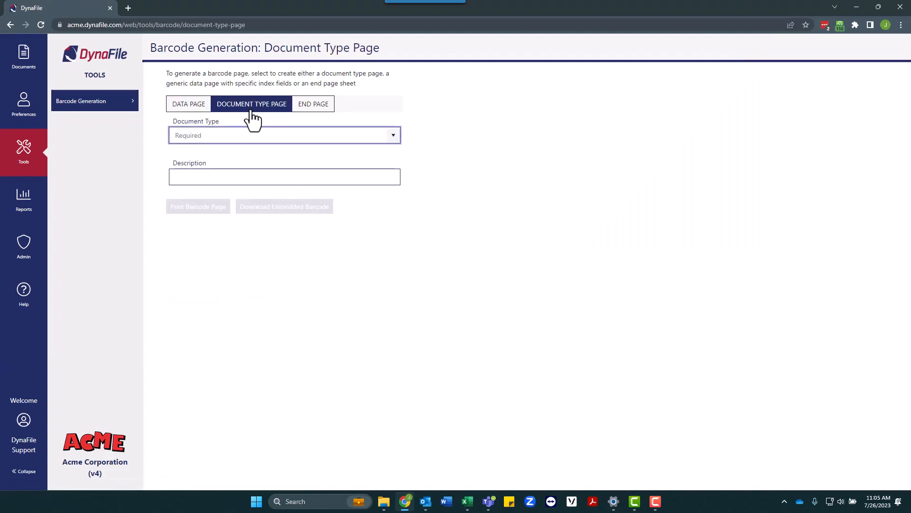
click(393, 135)
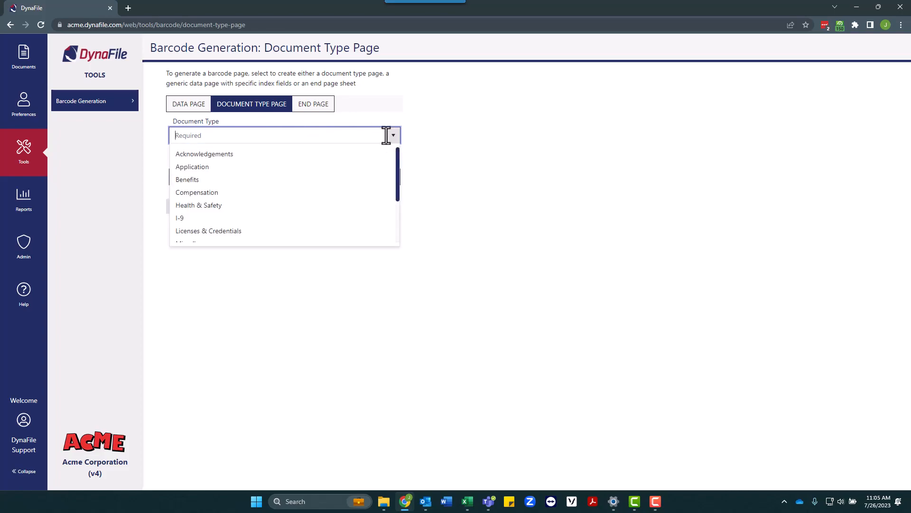
click(325, 205)
click(243, 183)
text(Vaccination)
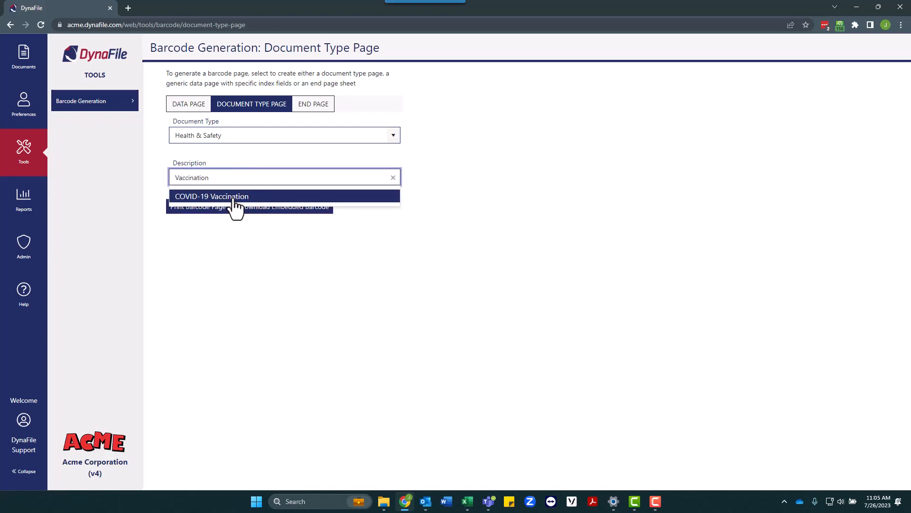
click(234, 196)
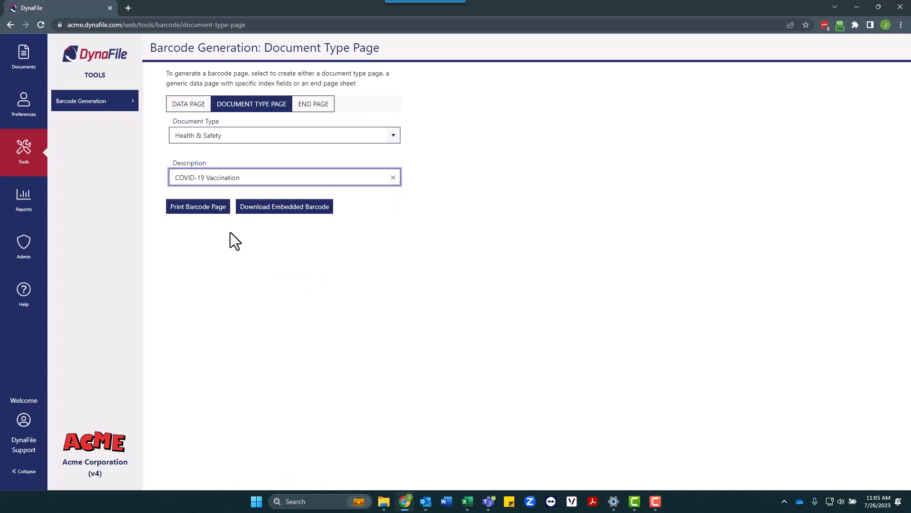
click(212, 211)
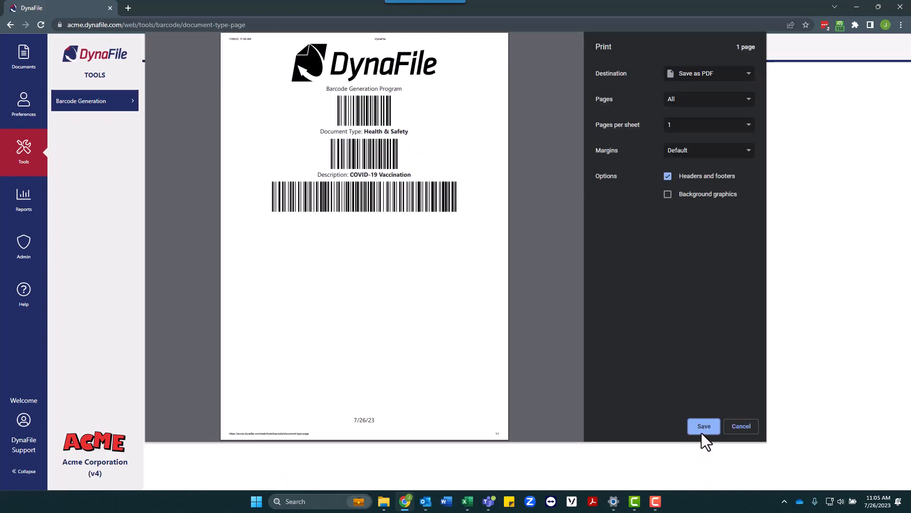
click(701, 430)
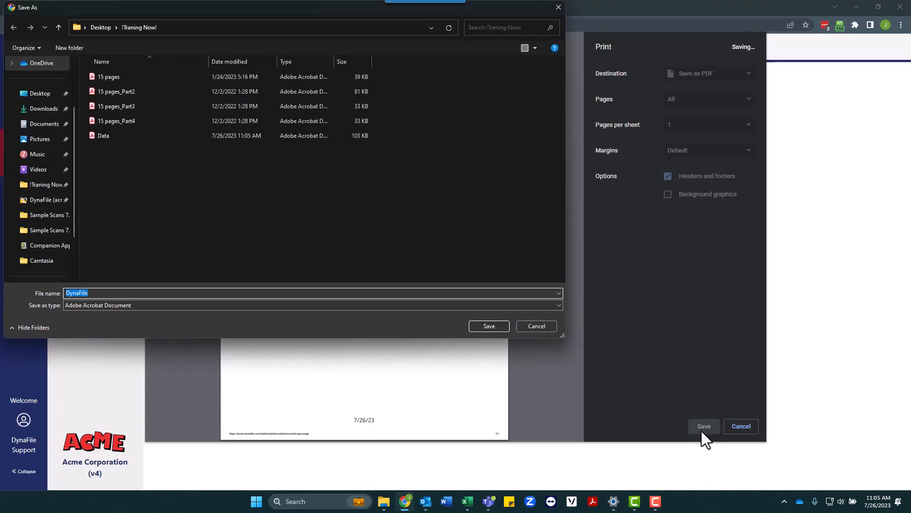
text(1)
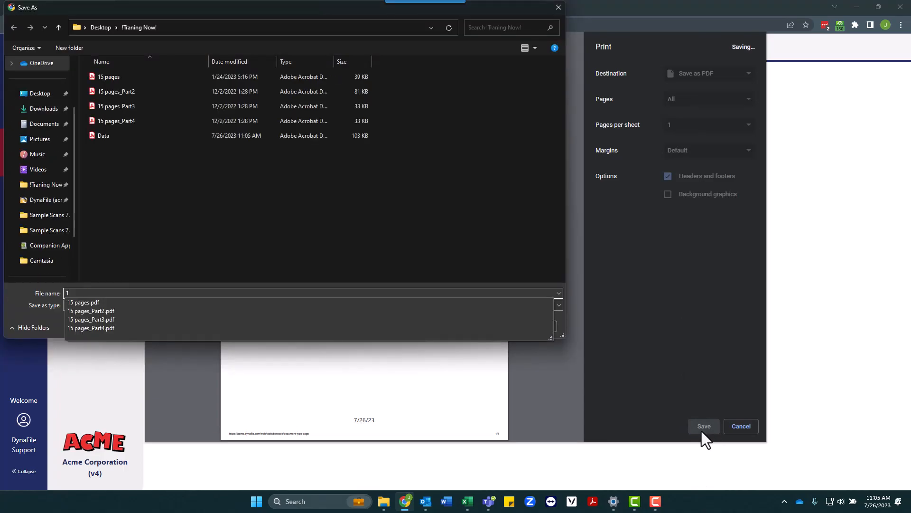
click(536, 280)
click(484, 329)
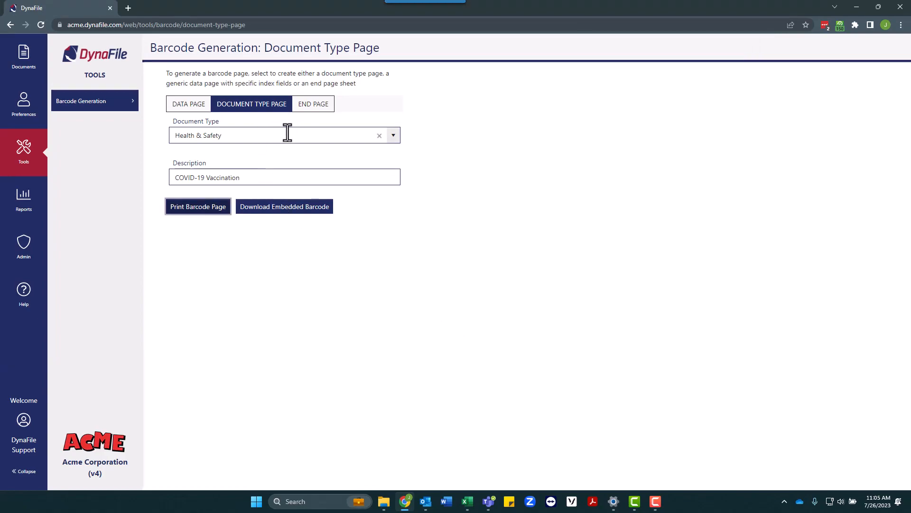
- Save an On Boarding barcode page with no description as PDF 2
click(393, 137)
scroll(311, 237, down, 1)
click(289, 210)
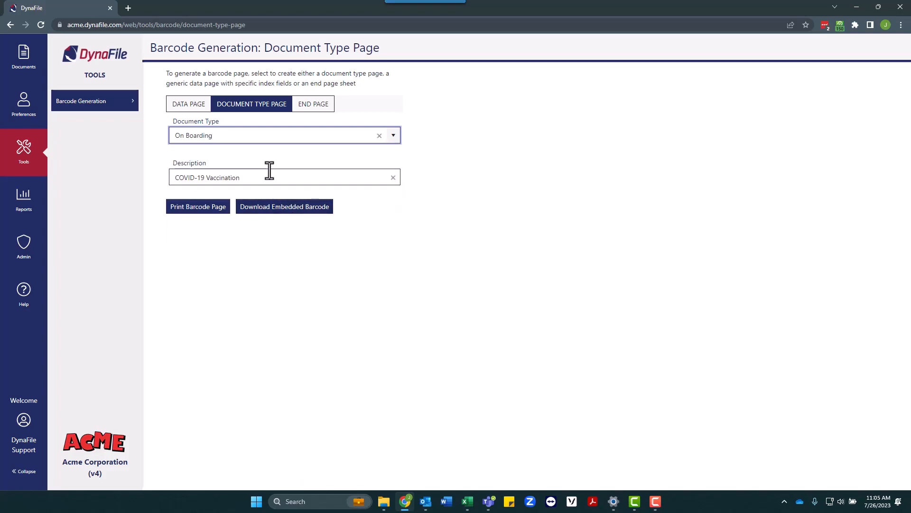
drag(270, 170, 132, 178)
key(BackSpace)
click(214, 213)
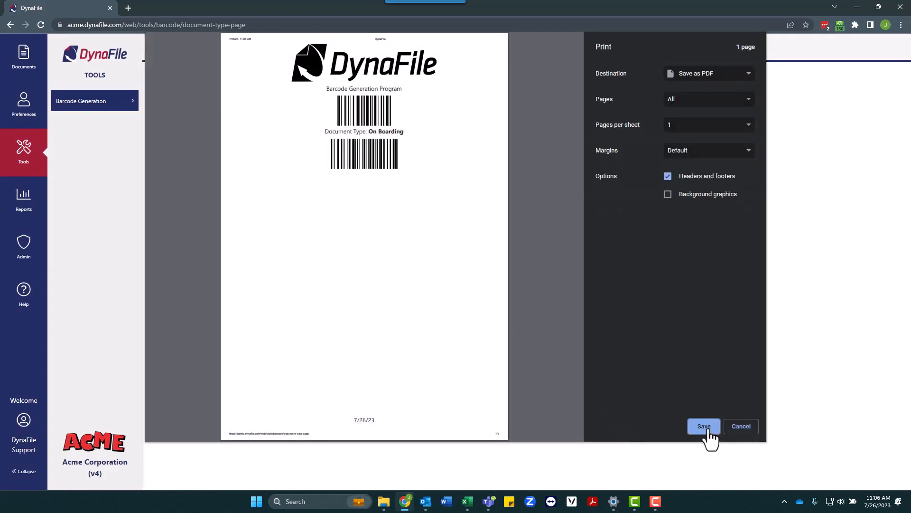
click(705, 427)
key(BackSpace)
text(2)
key(Return)
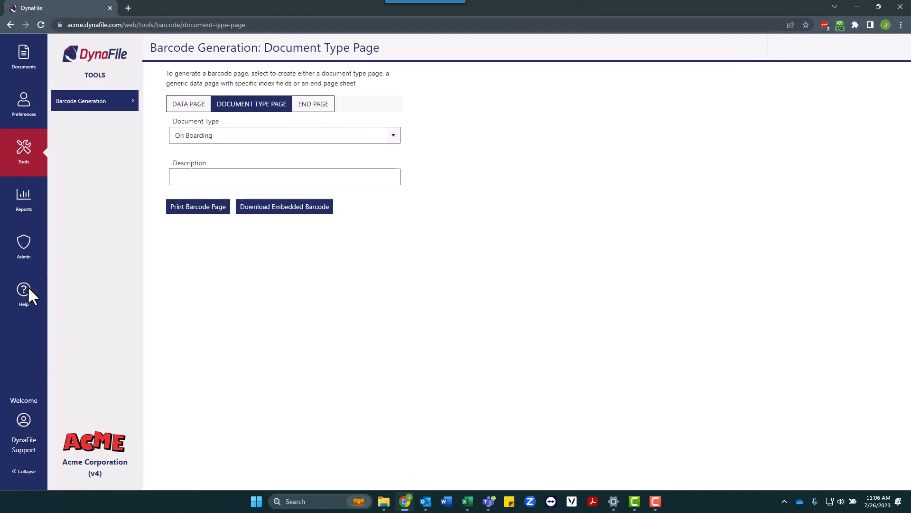
- Save a Performance & Training barcode page as PDF 3
click(392, 135)
scroll(349, 189, down, 1)
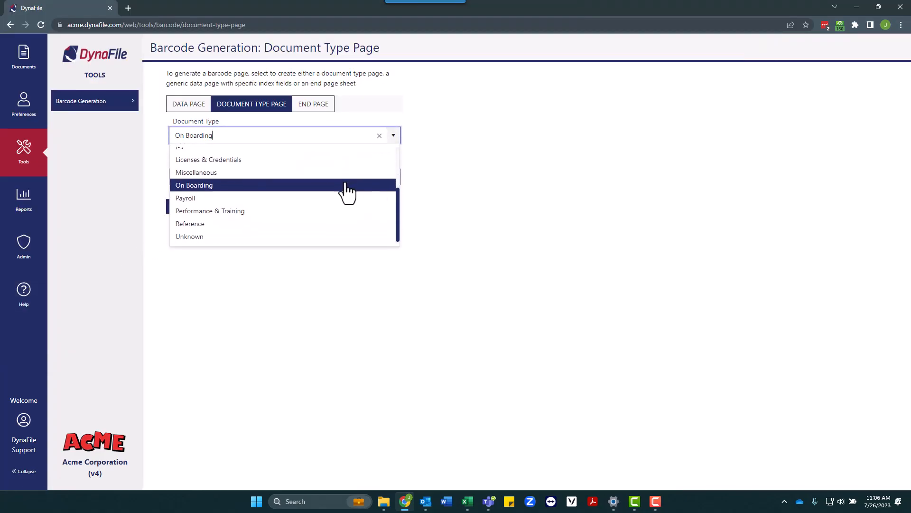
click(327, 211)
click(218, 210)
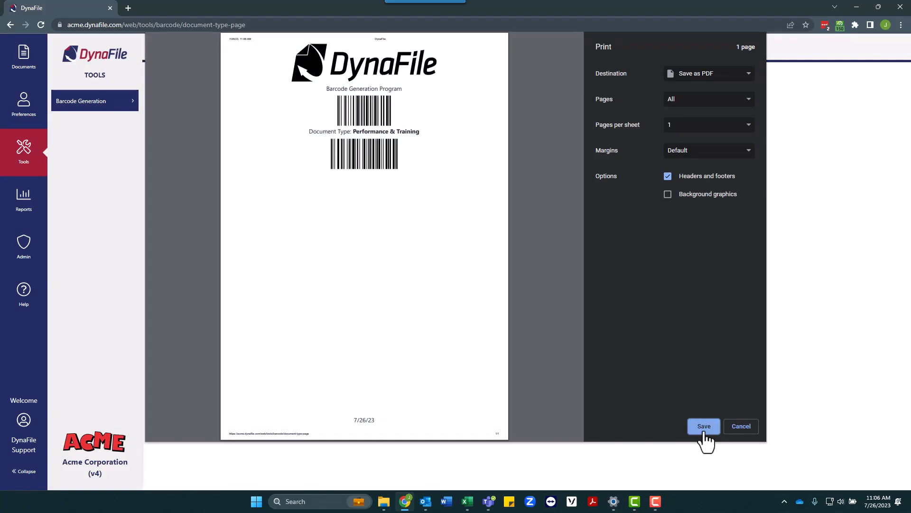
click(704, 427)
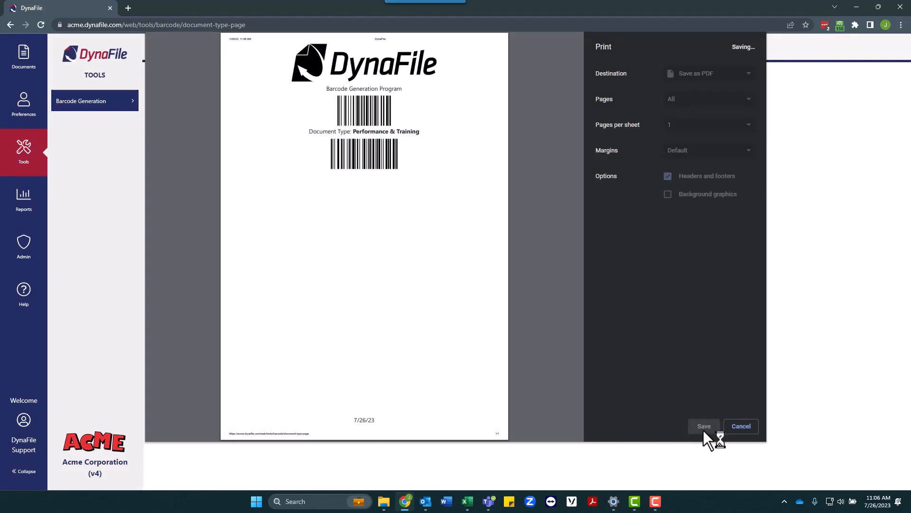
key(Return)
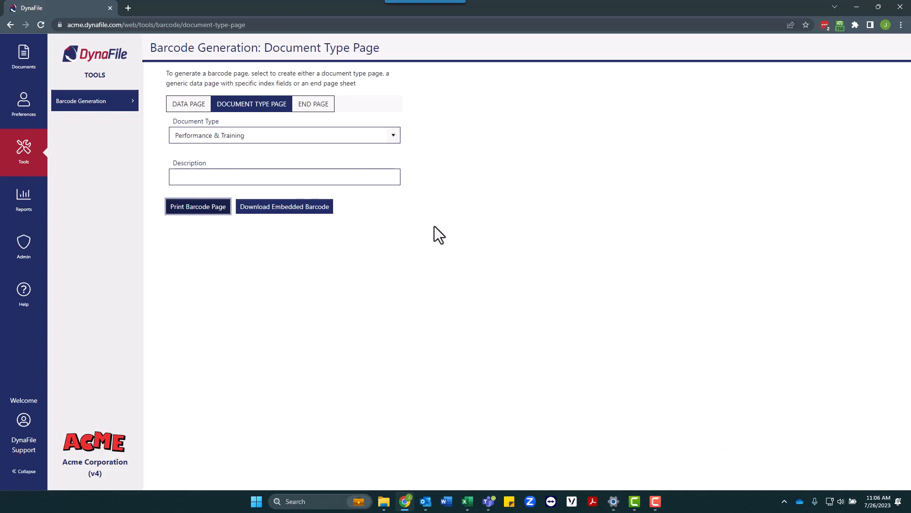
- Generate the End Page barcode sheet and save it as a PDF named End
click(317, 110)
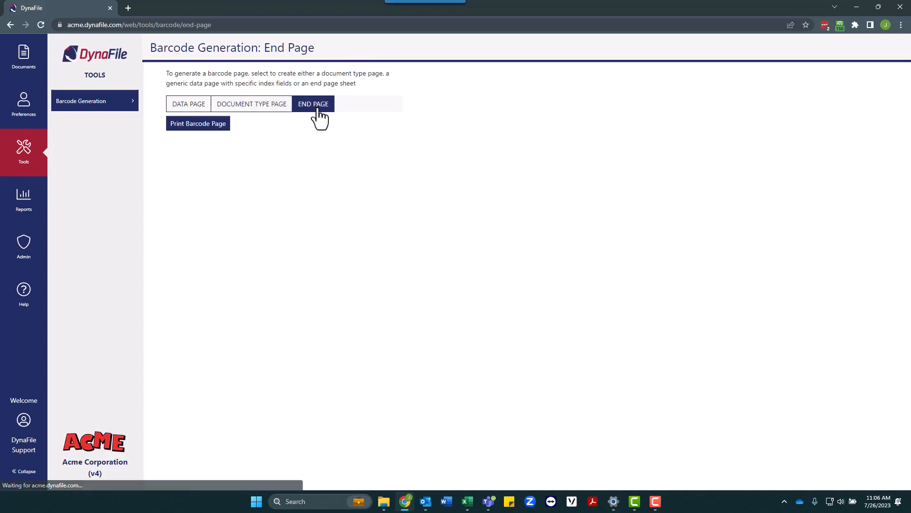
click(215, 126)
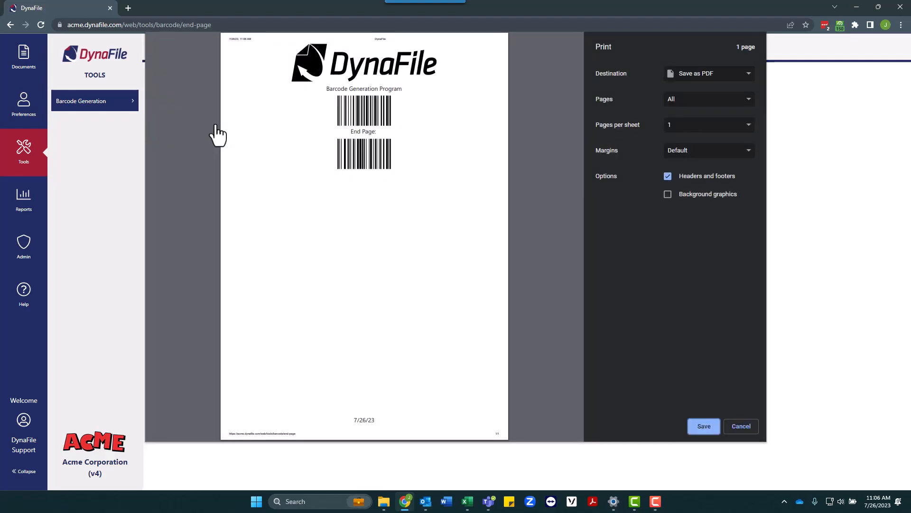
click(703, 427)
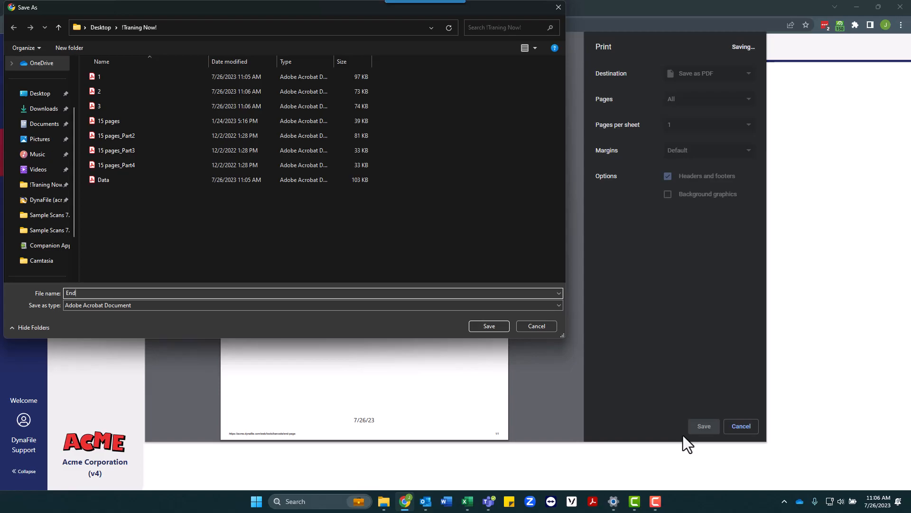
click(494, 329)
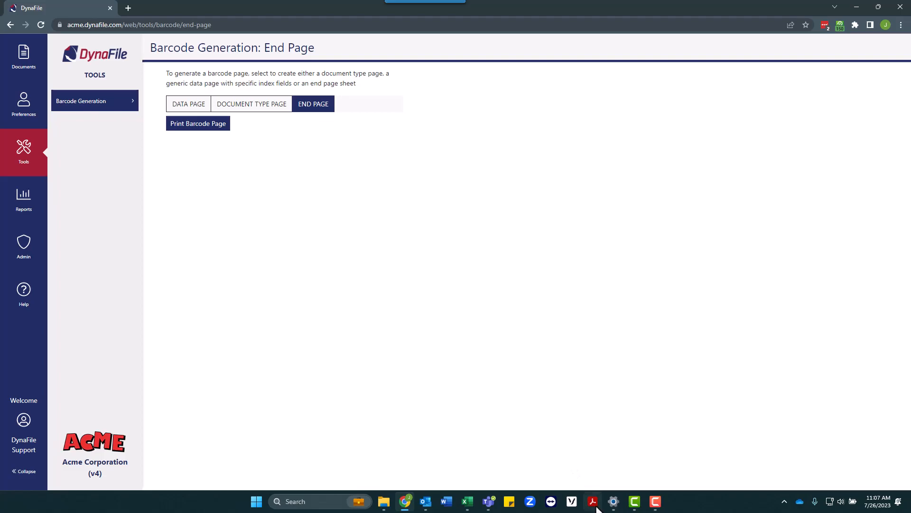
- Switch to Adobe Acrobat Pro and open the Combine Files tool
click(594, 502)
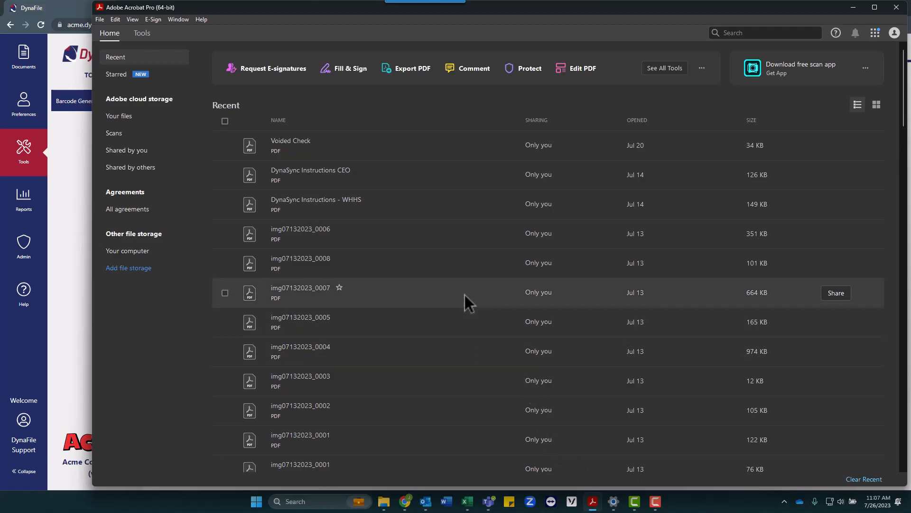
click(142, 34)
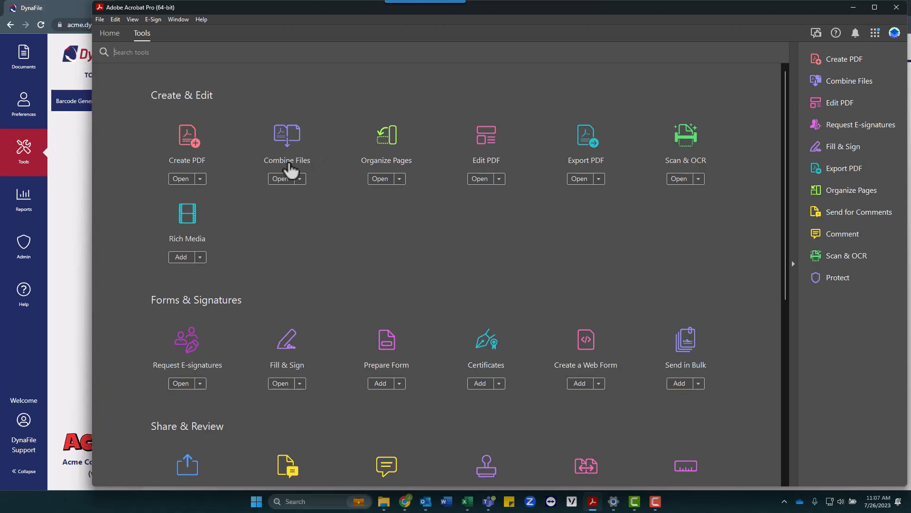
click(280, 178)
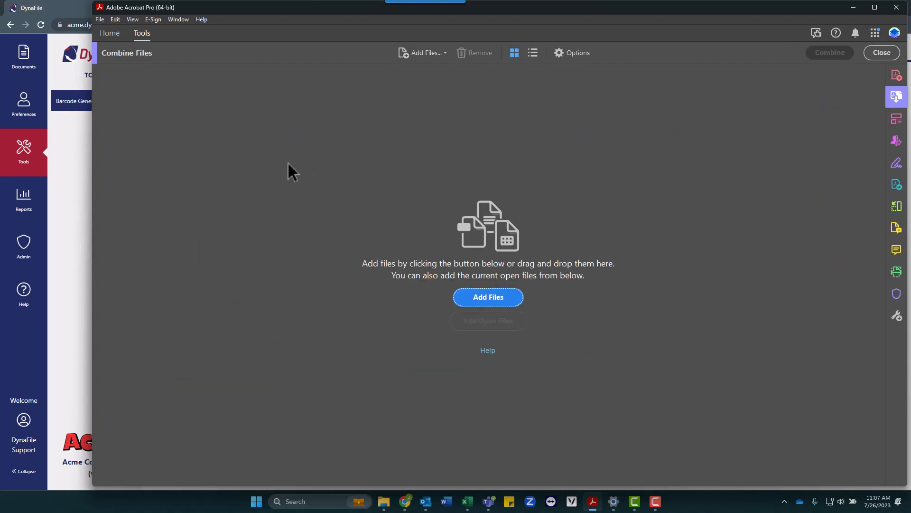
- Add the three 15 pages parts plus Data, 1, 2, 3 and End to the list
click(495, 300)
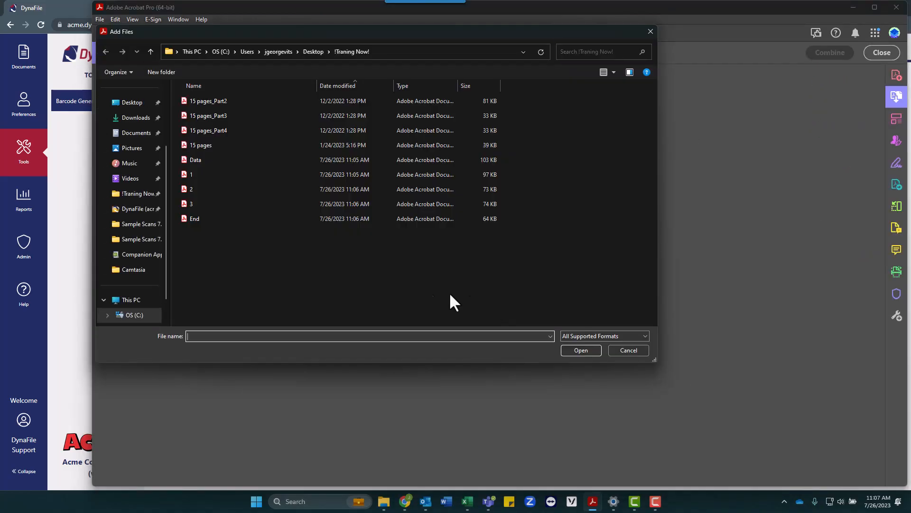
click(247, 127)
shift+click(229, 101)
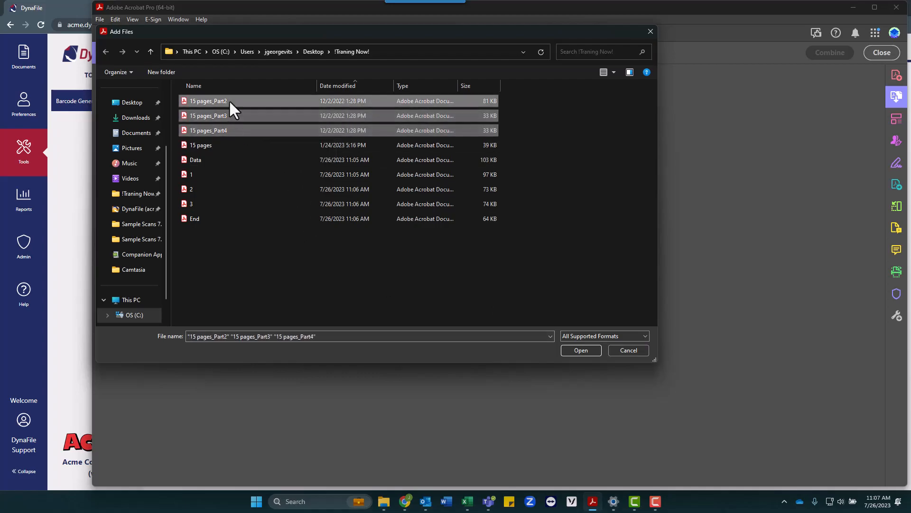
ctrl+click(190, 160)
ctrl+click(190, 174)
ctrl+click(189, 190)
ctrl+click(190, 204)
ctrl+click(193, 218)
click(580, 350)
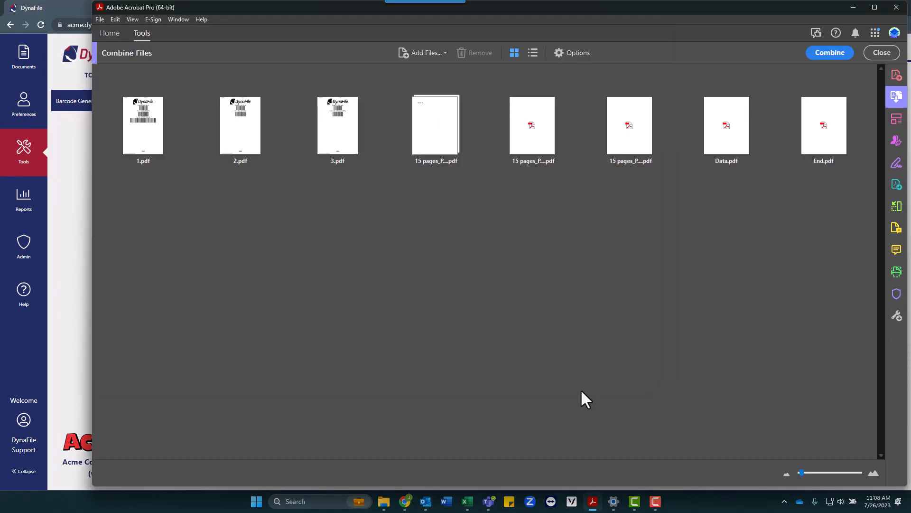
- Reorder to Data, 1, part, 2, part, 3, part, End by dragging Data.pdf and the parts
mouse_move(711, 144)
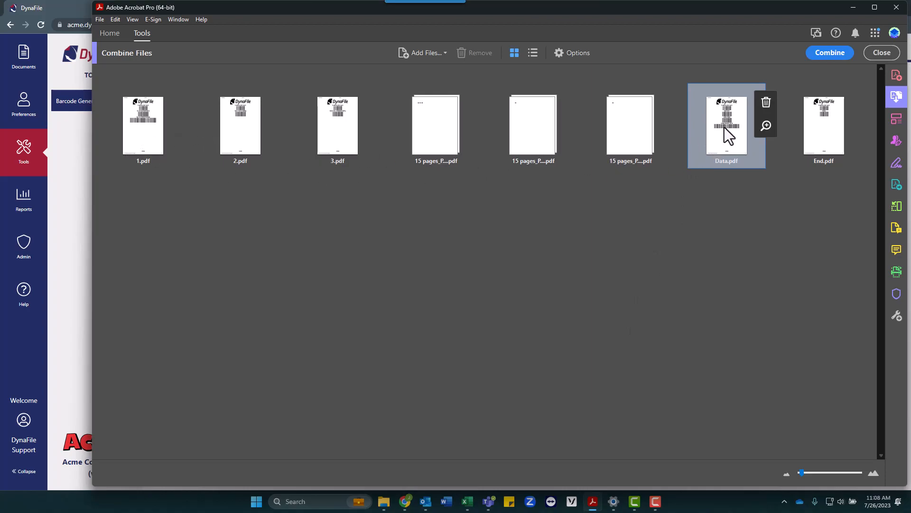
drag(85, 112, 113, 118)
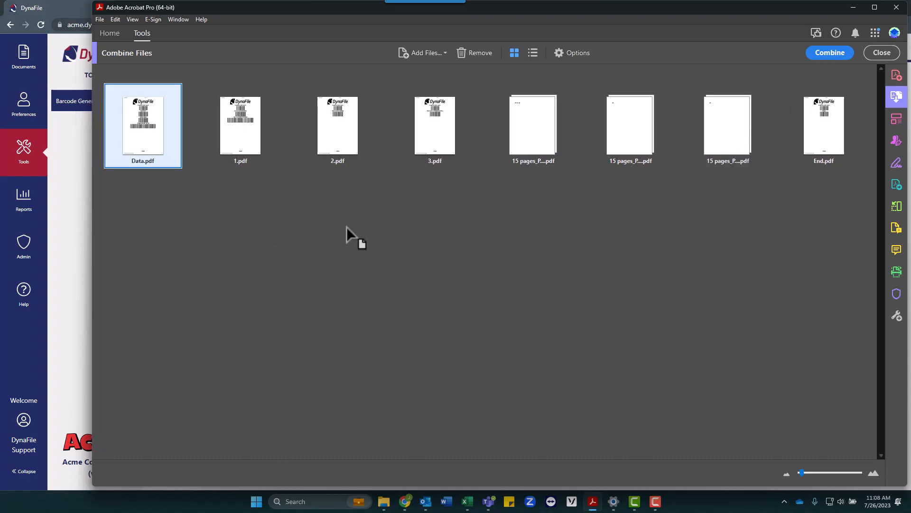
drag(525, 150, 304, 164)
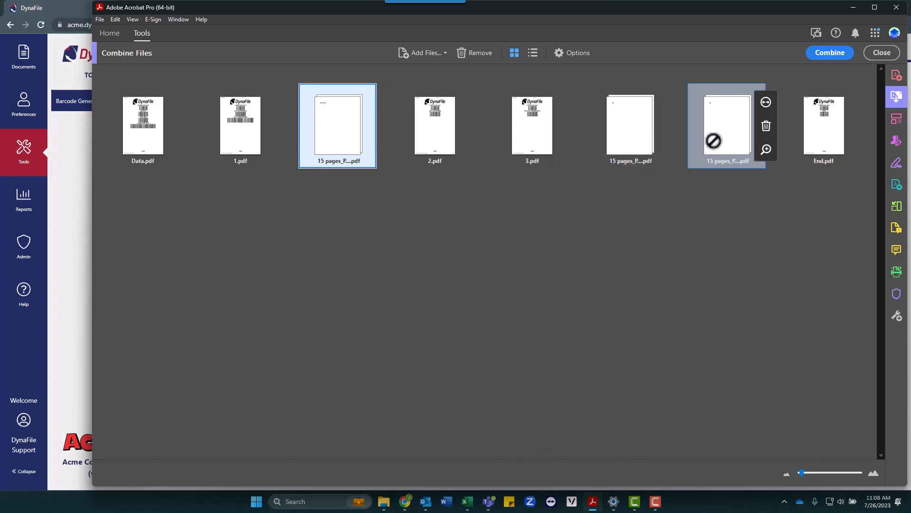
drag(647, 138, 513, 136)
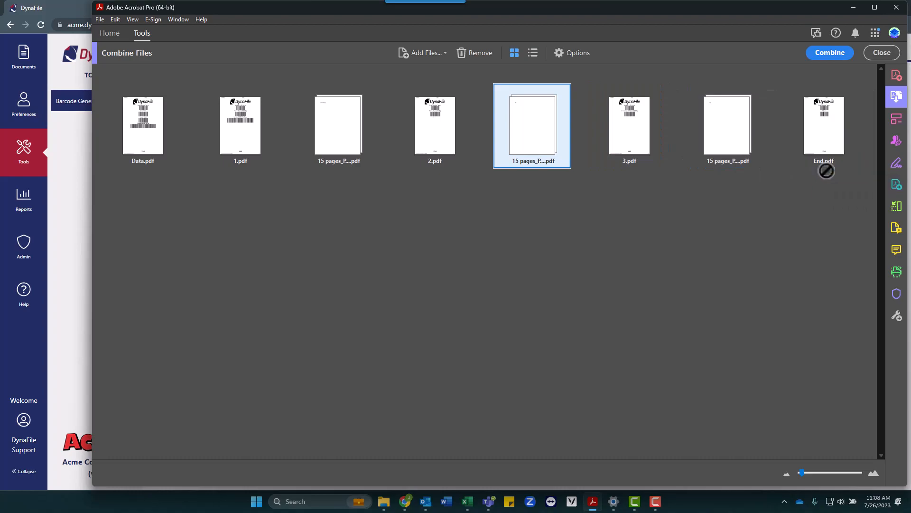
- Combine the eight files and scroll through the resulting 11-page PDF
click(836, 53)
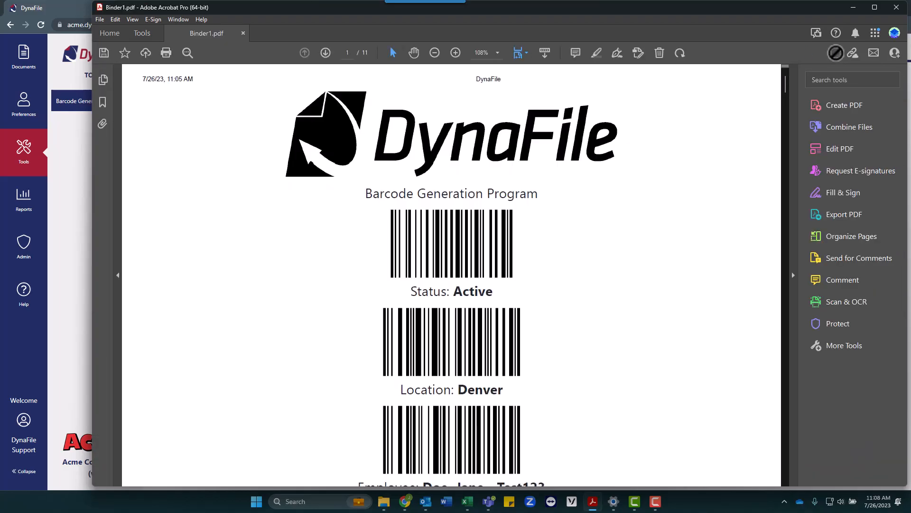
scroll(701, 212, down, 3)
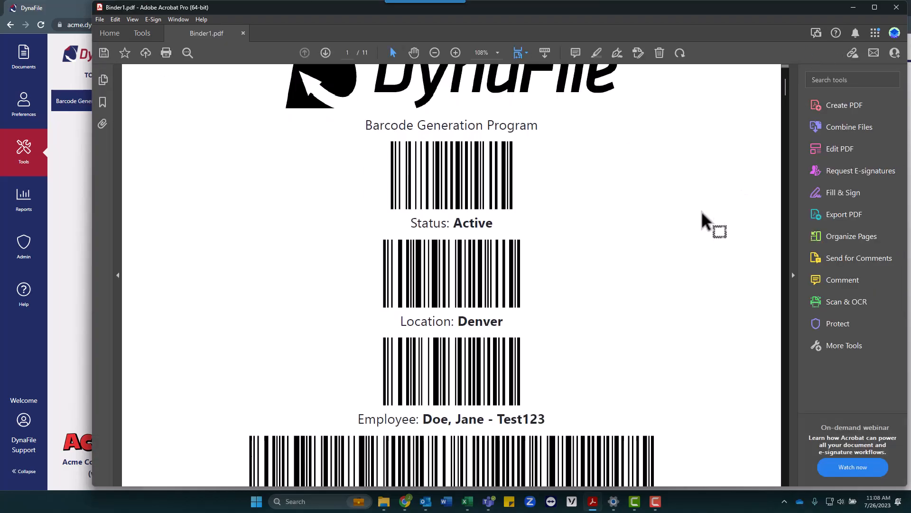
scroll(702, 212, down, 18)
scroll(702, 212, down, 15)
scroll(701, 212, down, 15)
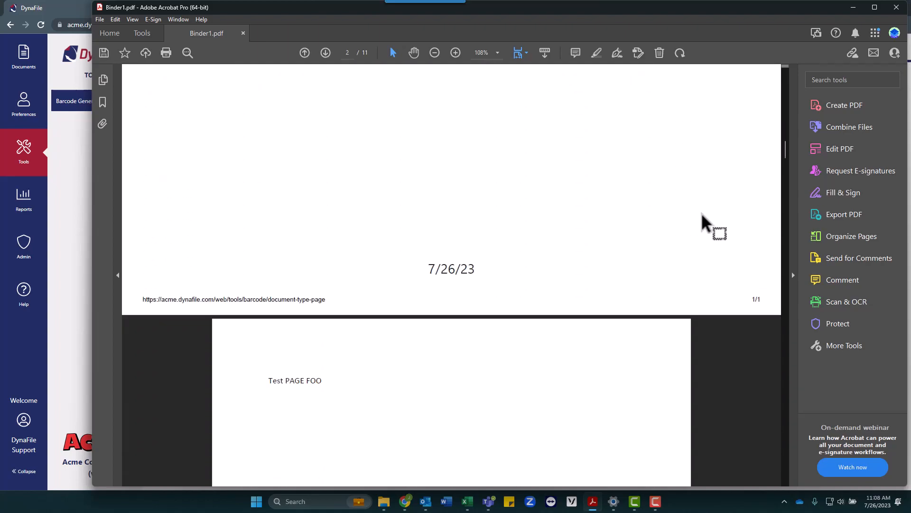
scroll(701, 212, down, 15)
scroll(700, 213, down, 15)
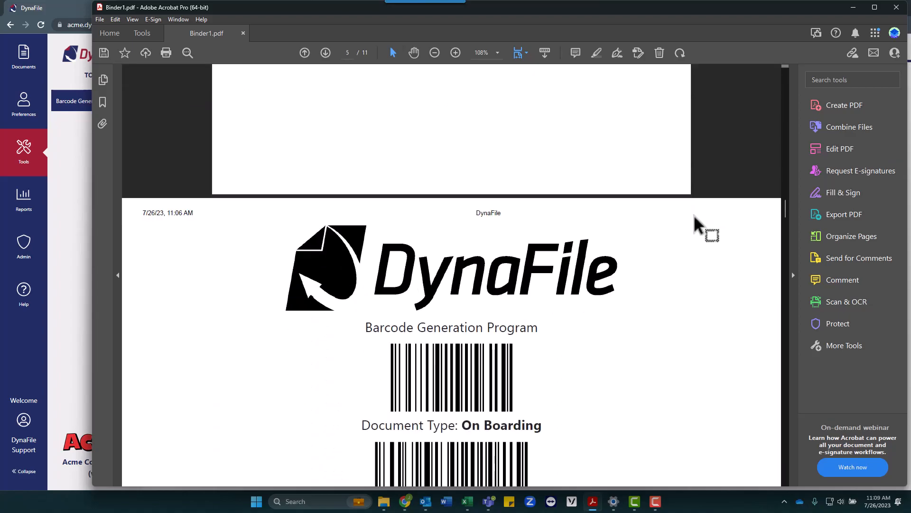
scroll(692, 215, down, 15)
scroll(692, 214, down, 15)
scroll(688, 220, down, 12)
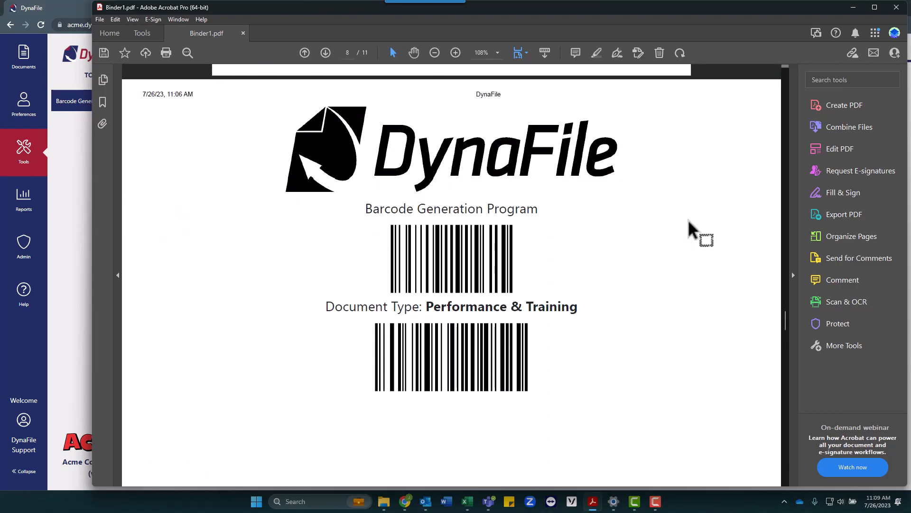
scroll(689, 221, down, 12)
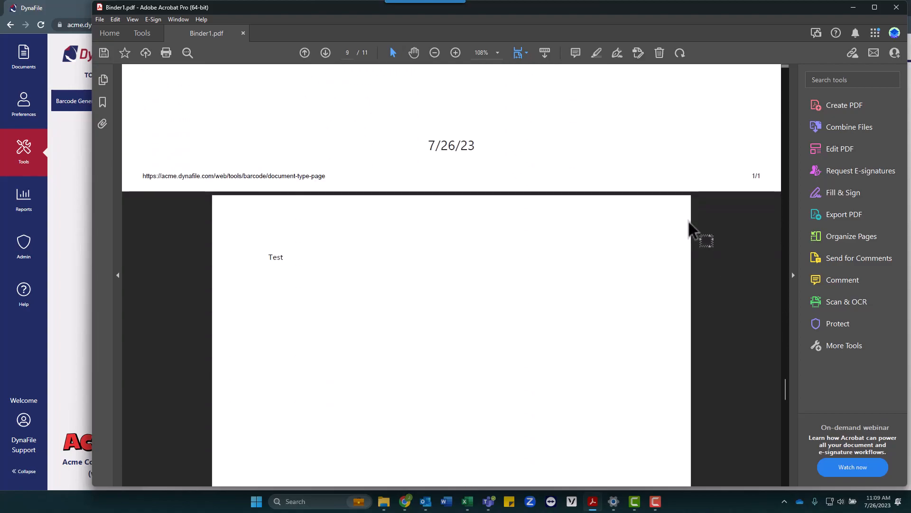
scroll(688, 221, down, 12)
scroll(688, 221, down, 12)
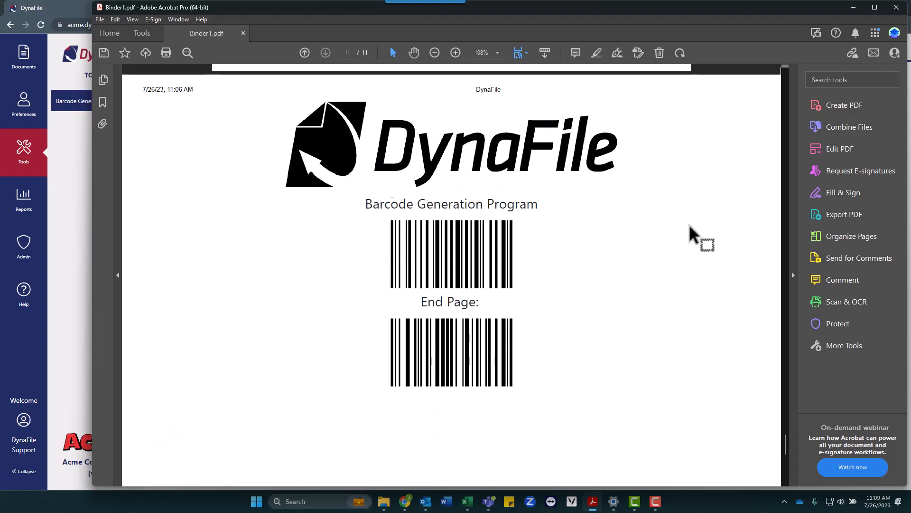
scroll(688, 224, down, 5)
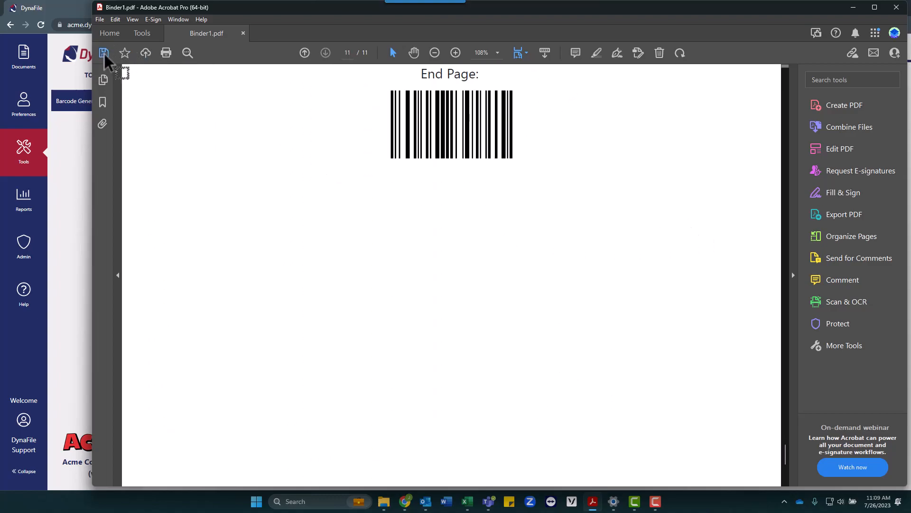
- Save the merged PDF as Binder1 in the !Traning Now! folder and close Acrobat
click(104, 53)
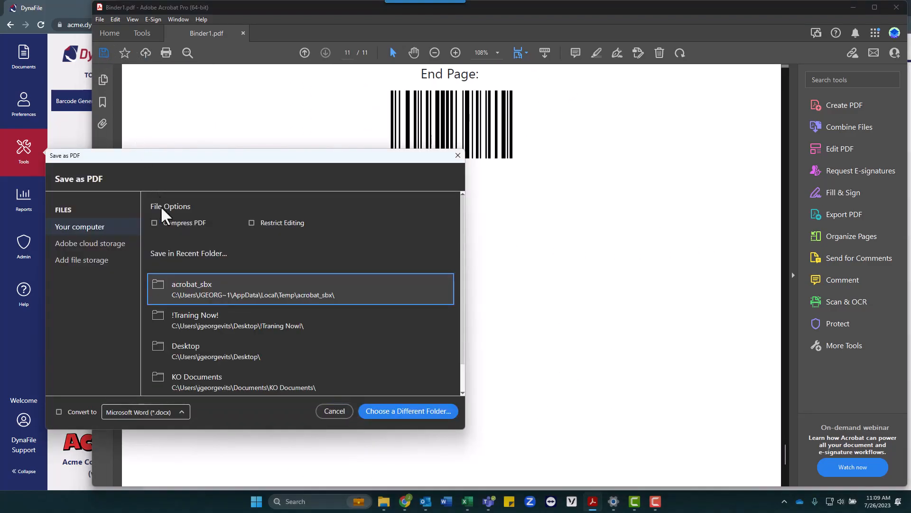
click(177, 319)
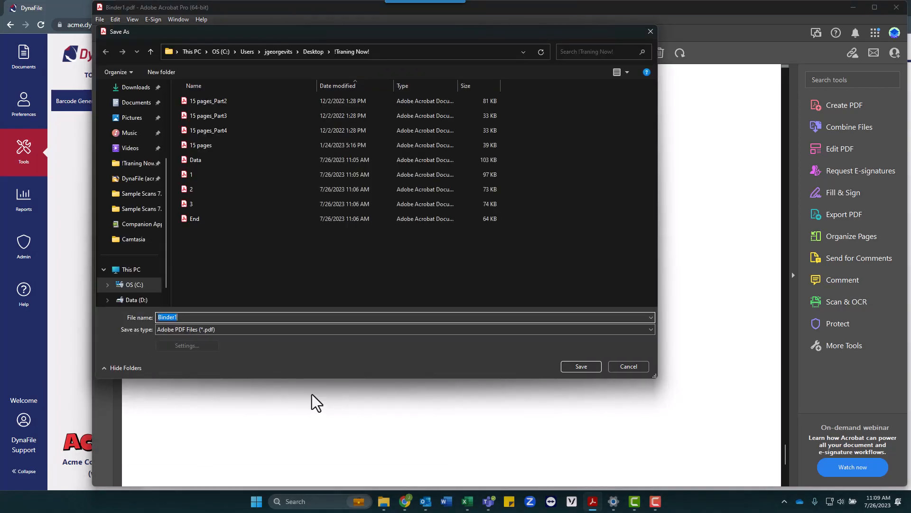
click(577, 369)
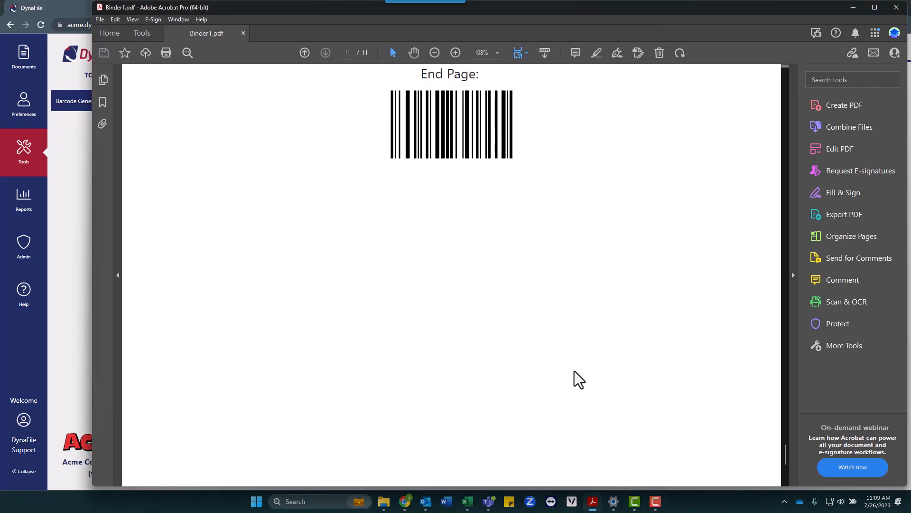
click(895, 7)
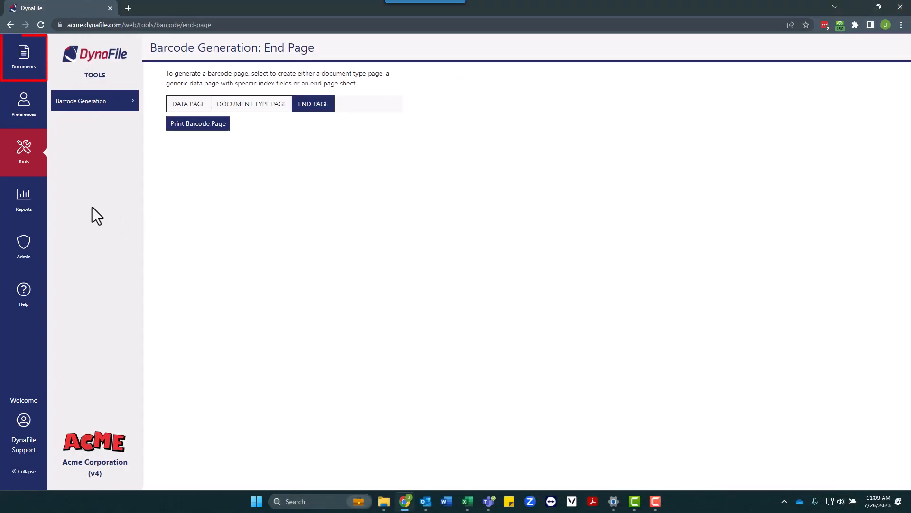
- Upload Binder1.pdf to the Auto-Barcode Processing document state
click(25, 75)
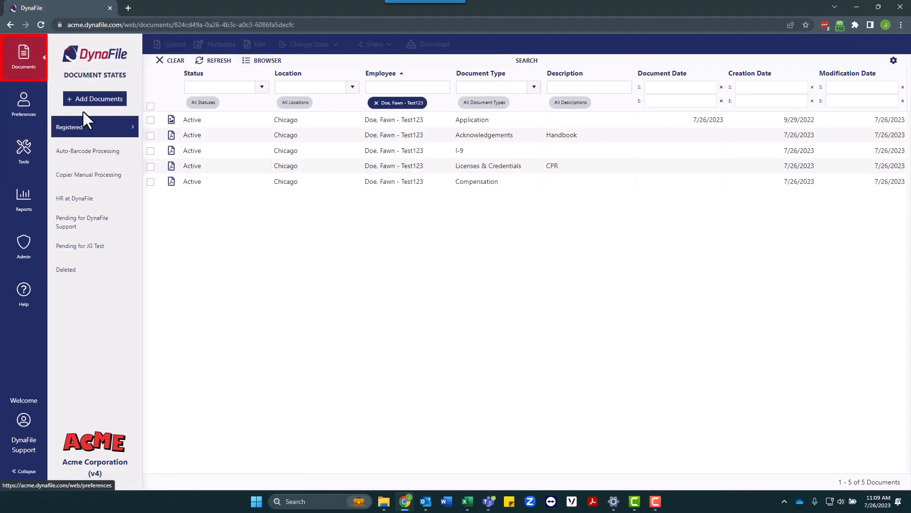
click(95, 102)
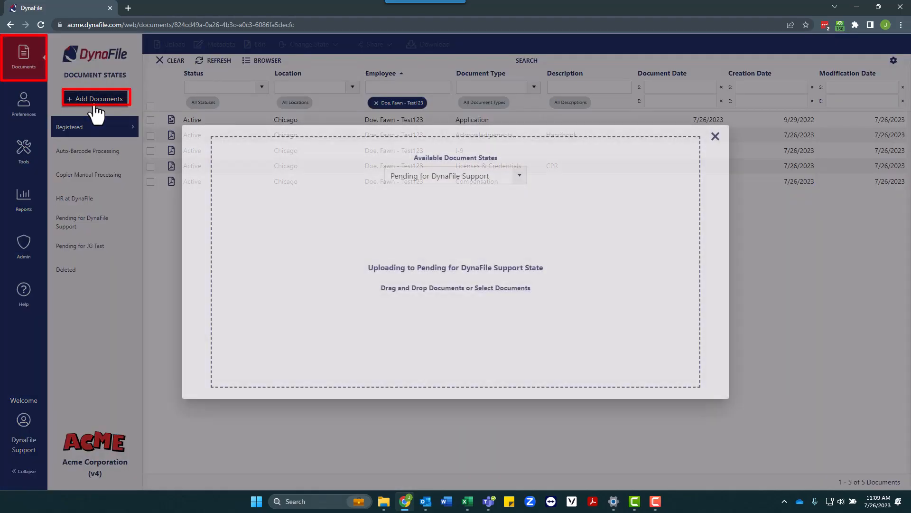
click(520, 177)
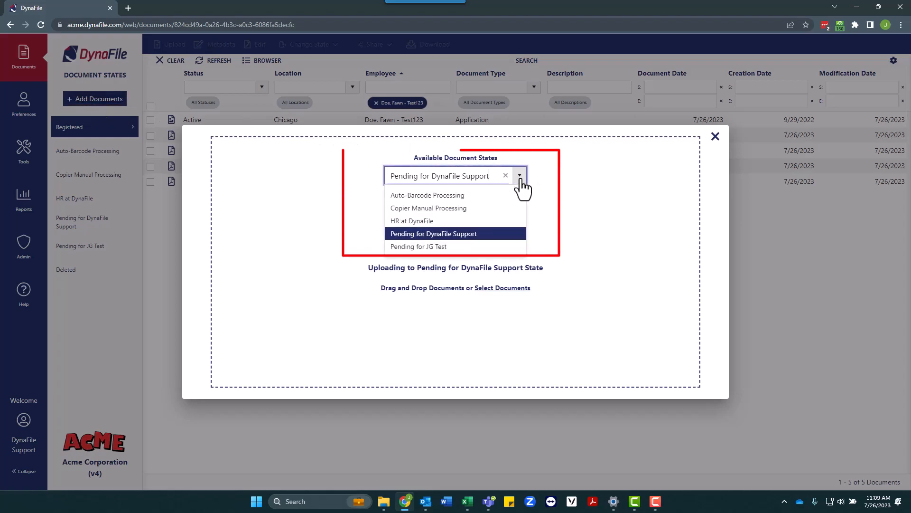
click(455, 199)
click(497, 290)
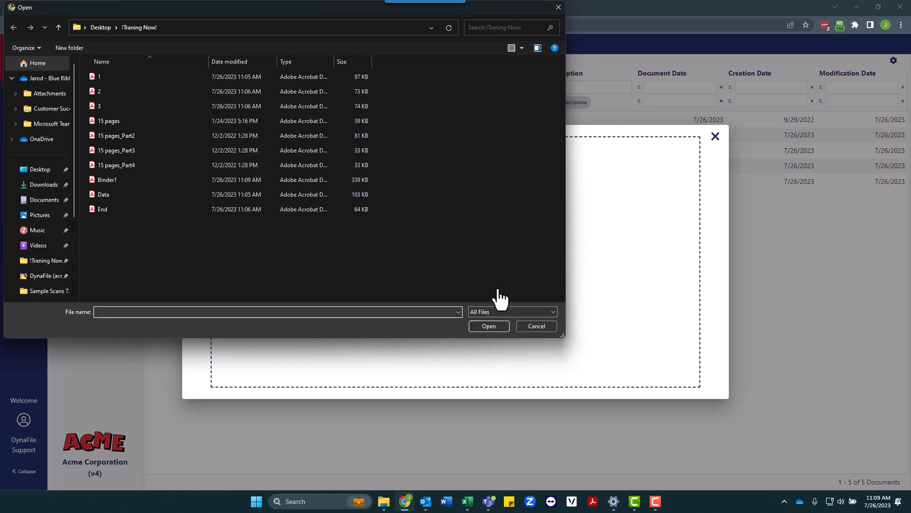
double_click(161, 182)
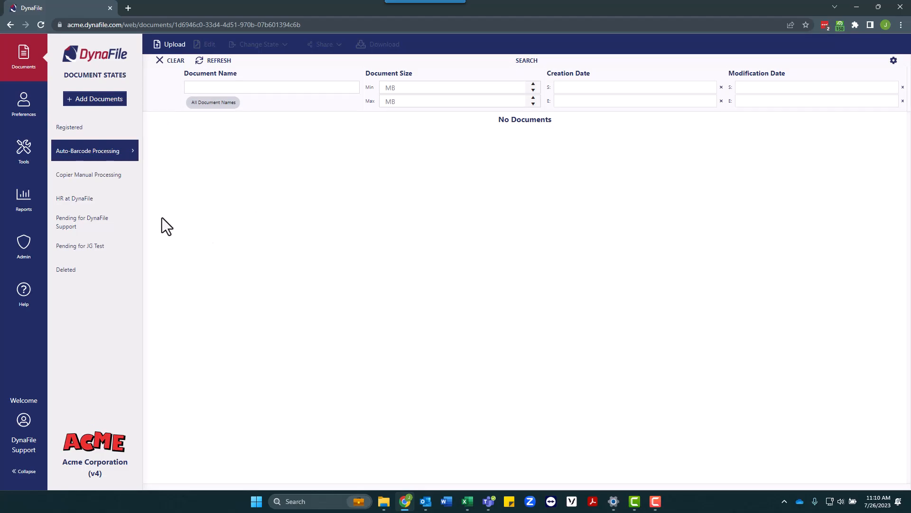
- Review Registered documents created from 07/26/2023 without the employee filter, then clear the search
click(15, 71)
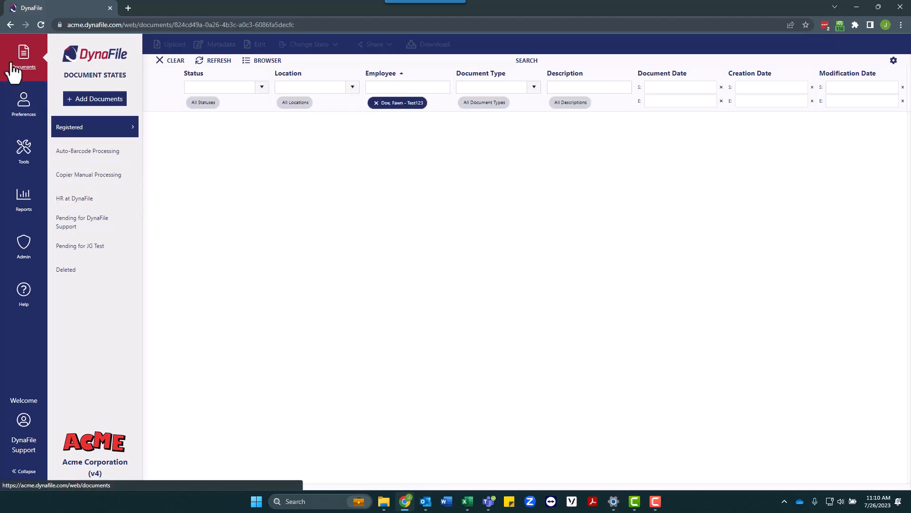
click(376, 104)
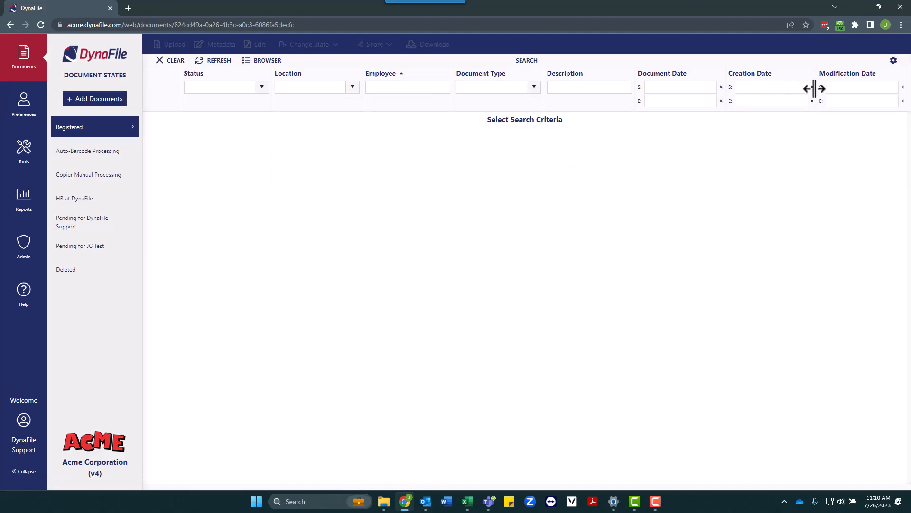
click(795, 88)
click(645, 223)
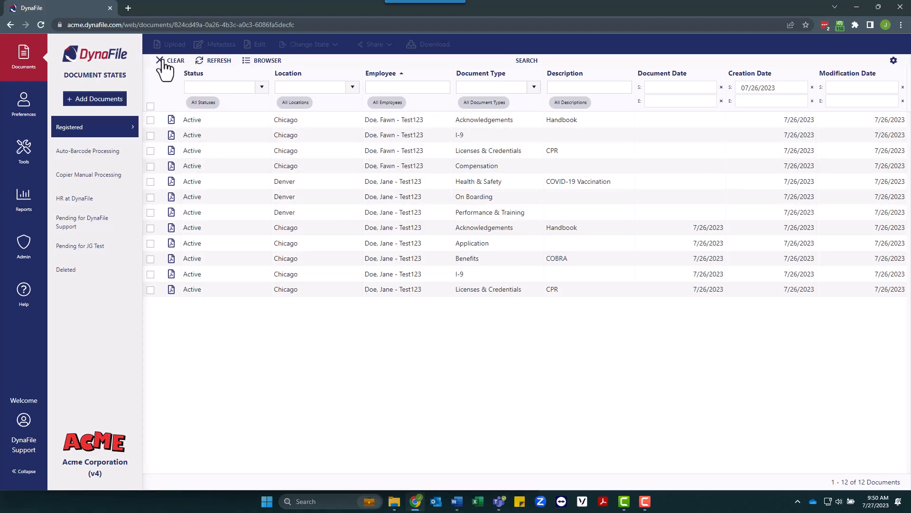
click(165, 71)
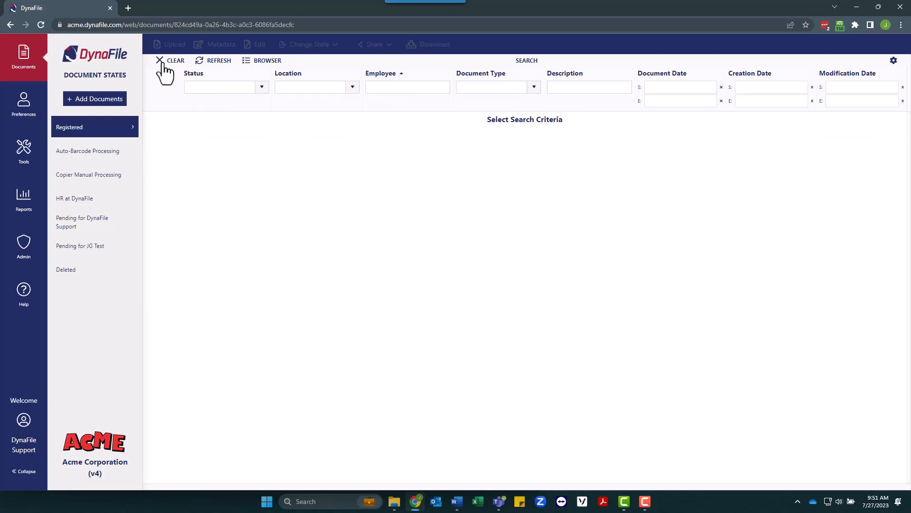
- Create a Microsoft email connection in Preferences, sign in, accept permissions, and return to Documents
click(26, 117)
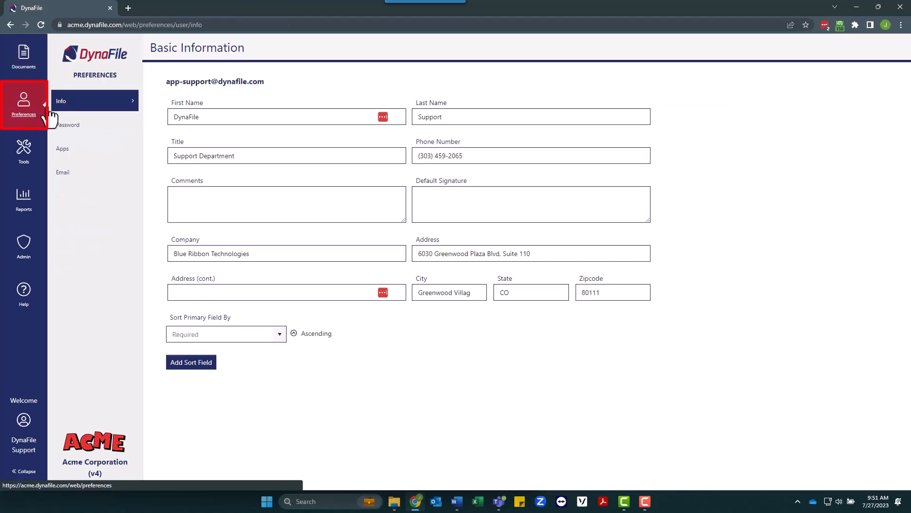
click(67, 180)
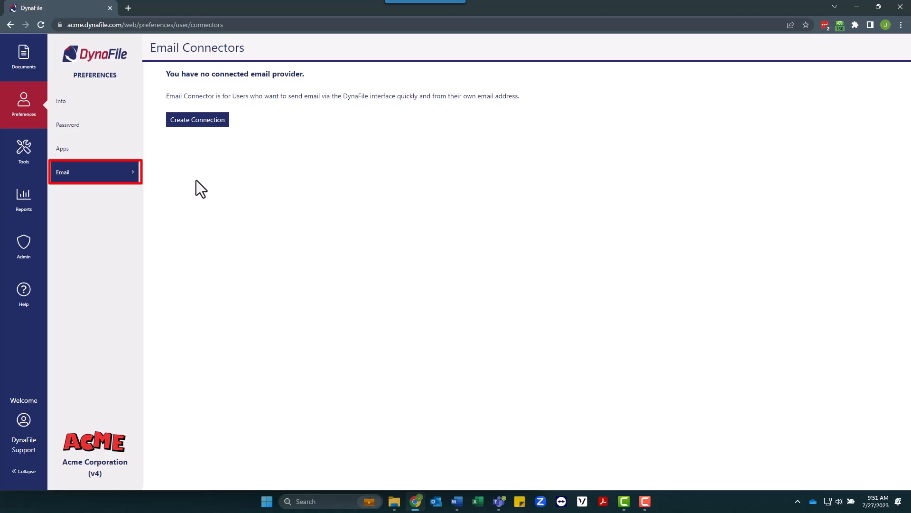
click(211, 125)
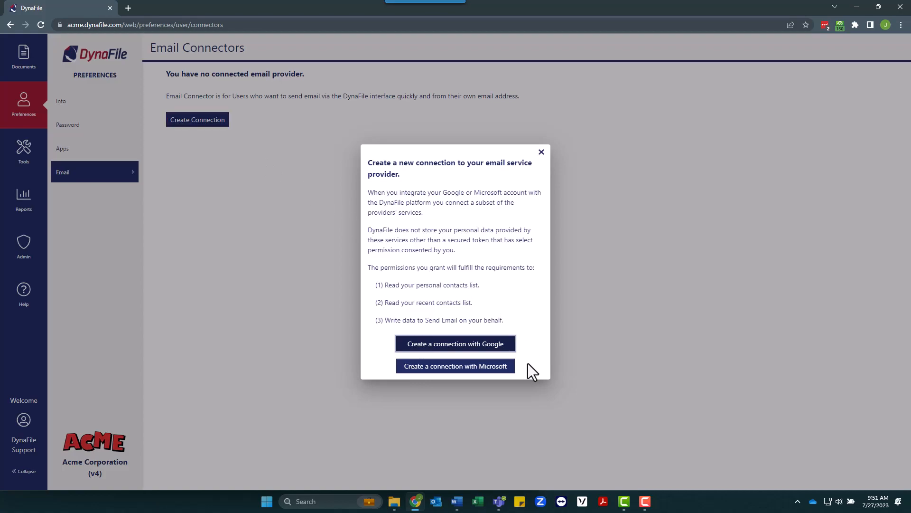
click(446, 372)
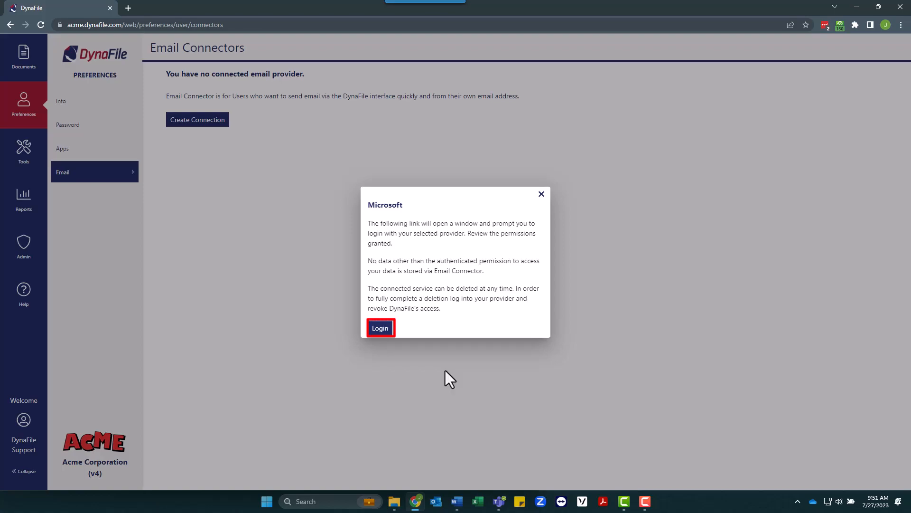
click(378, 329)
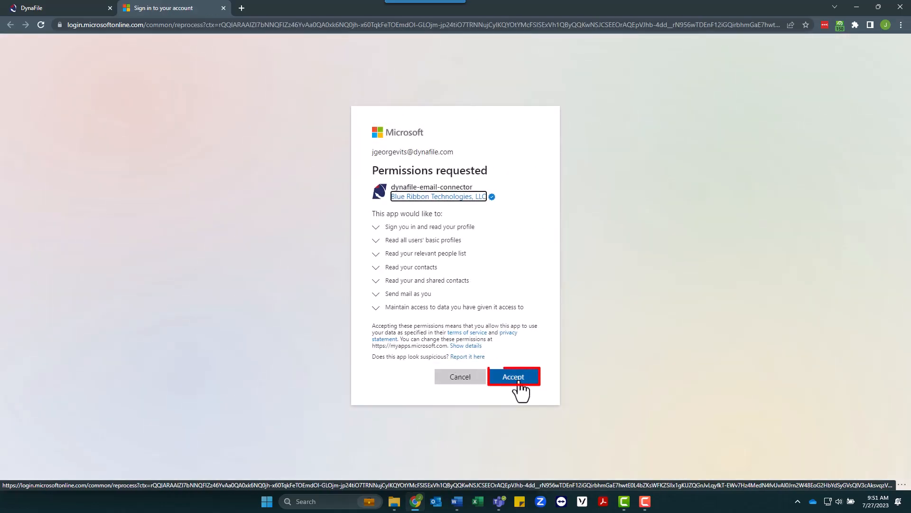
click(519, 382)
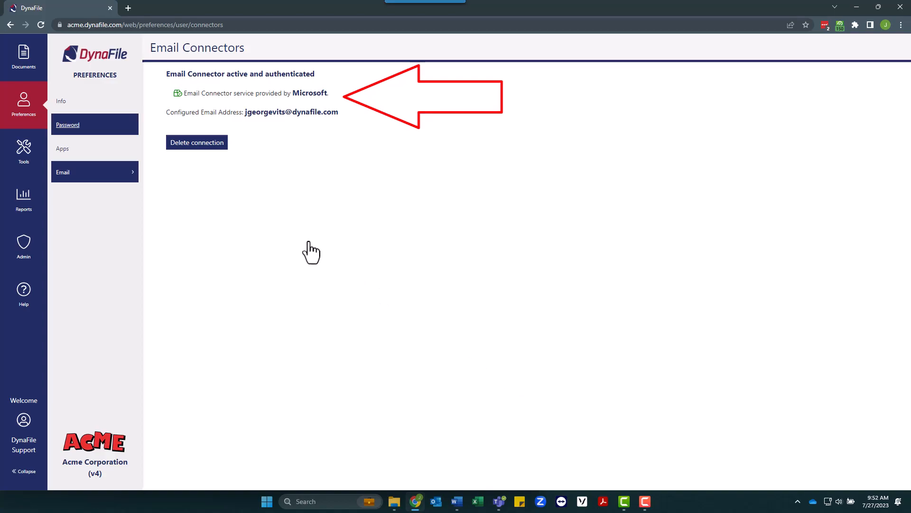
click(20, 51)
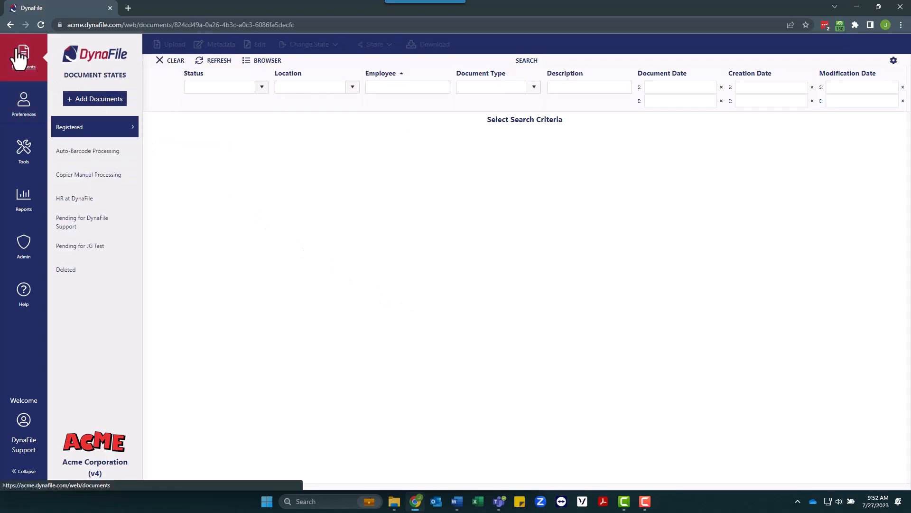
- Filter the documents by the test employee's name
click(408, 89)
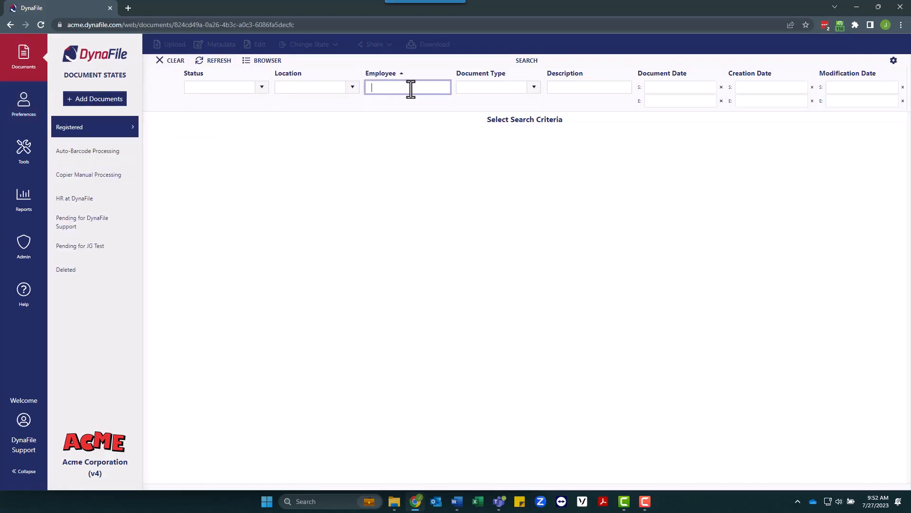
text(jane)
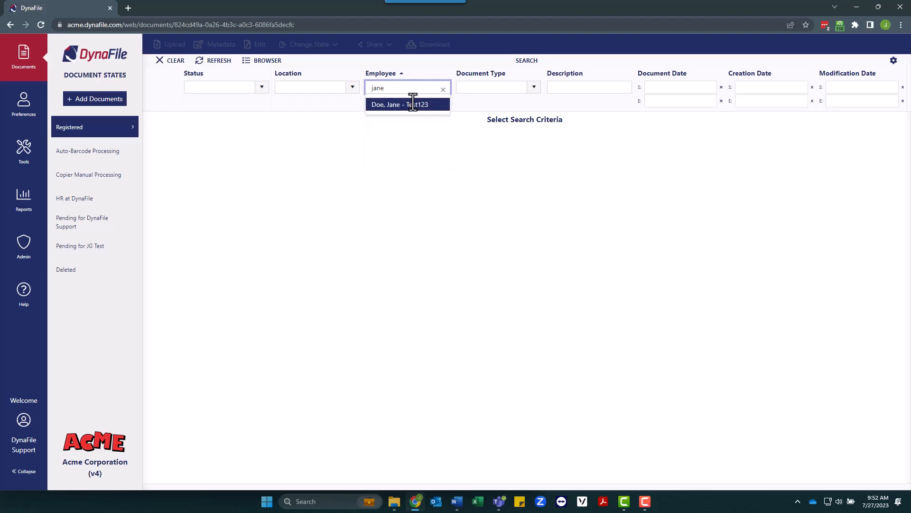
click(415, 105)
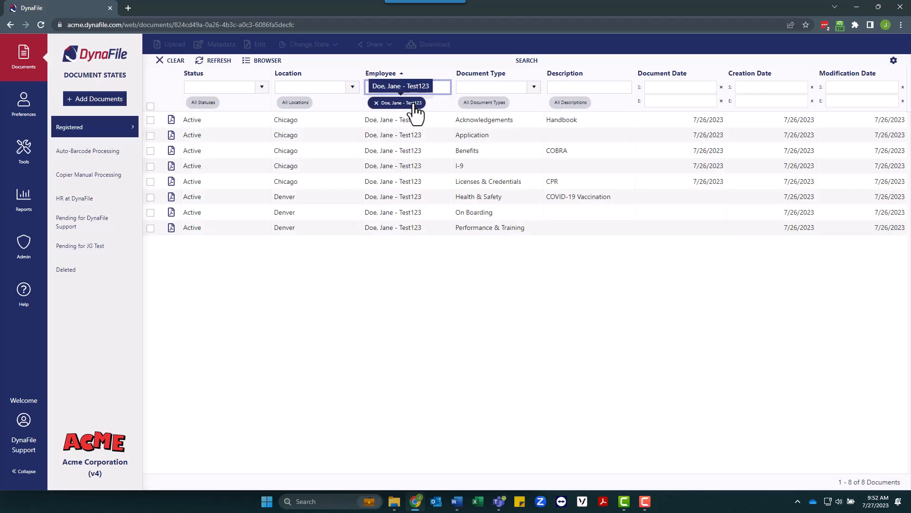
- Expand the Application document and choose Share > Email/Link
click(417, 141)
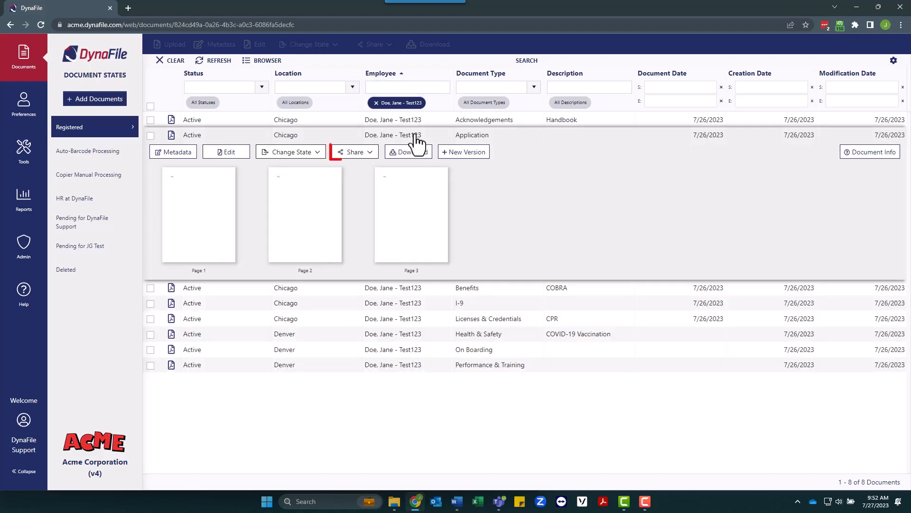
click(375, 157)
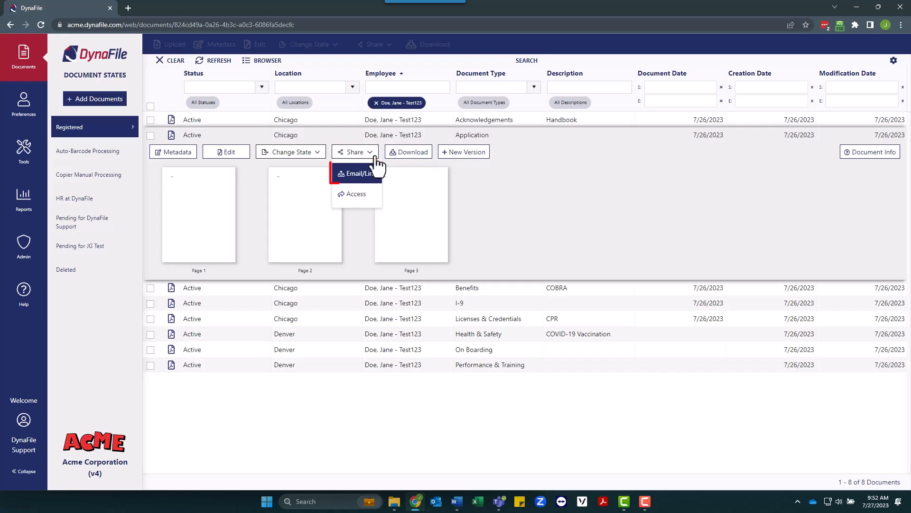
click(356, 173)
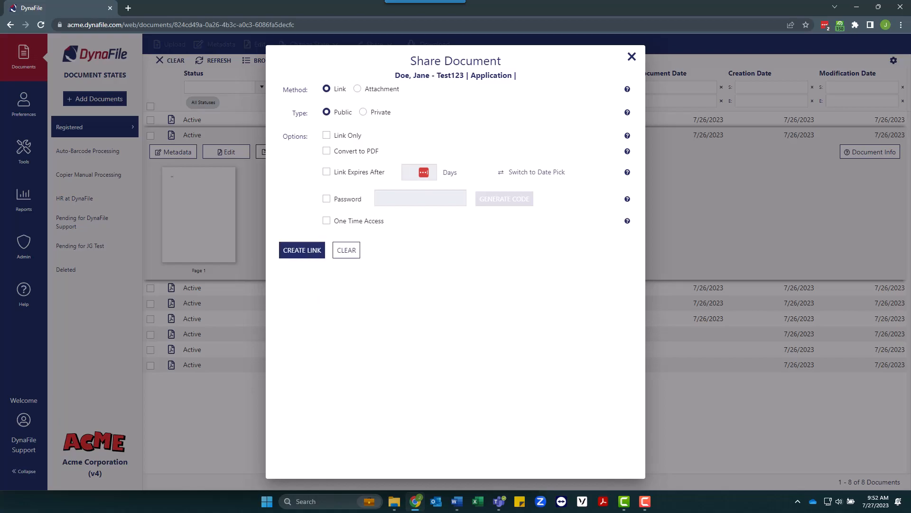
- Email a public link with a generated password and one-time access to the test recipient
click(302, 249)
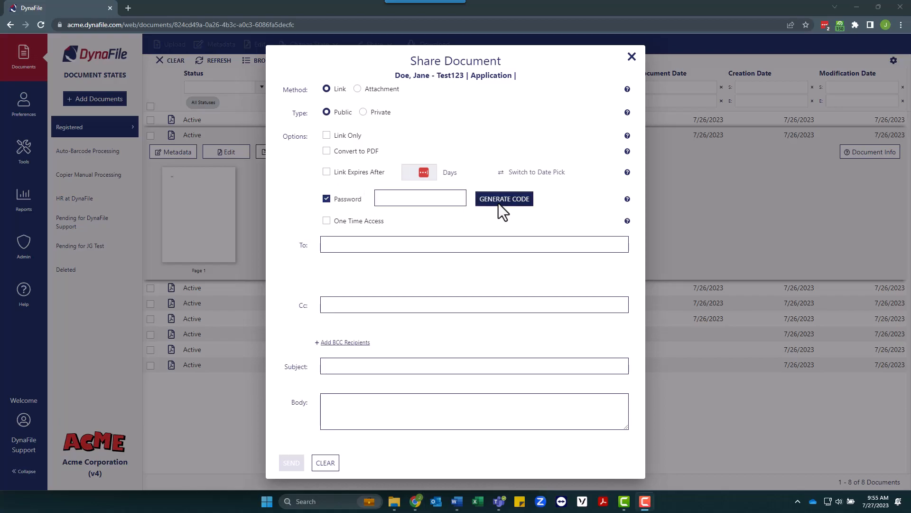
click(499, 203)
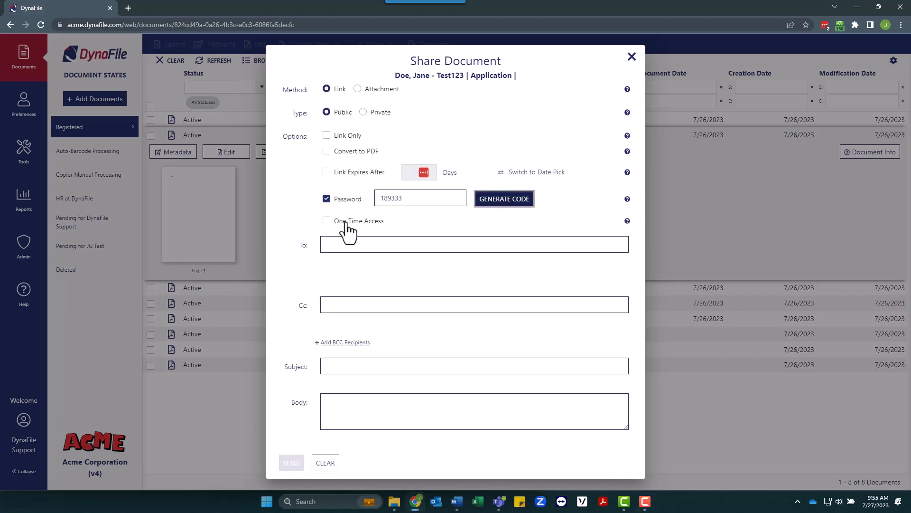
click(327, 222)
click(345, 243)
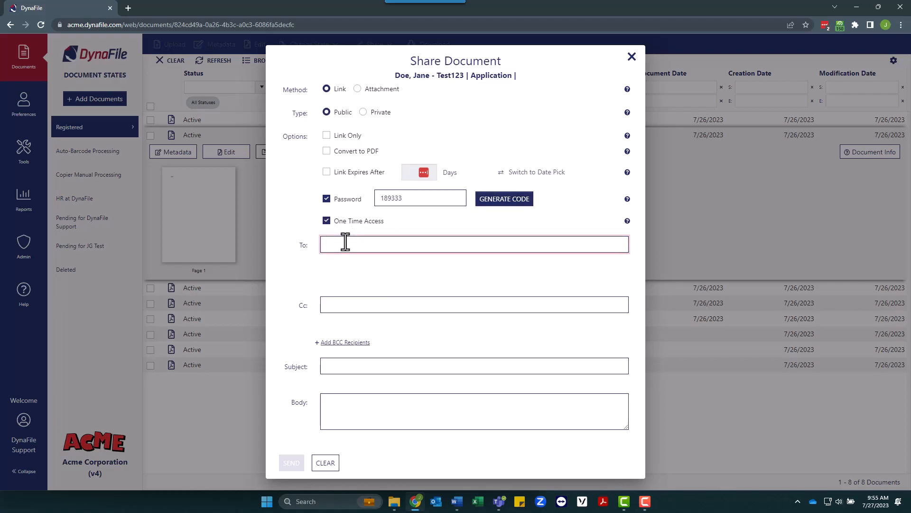
text(Test)
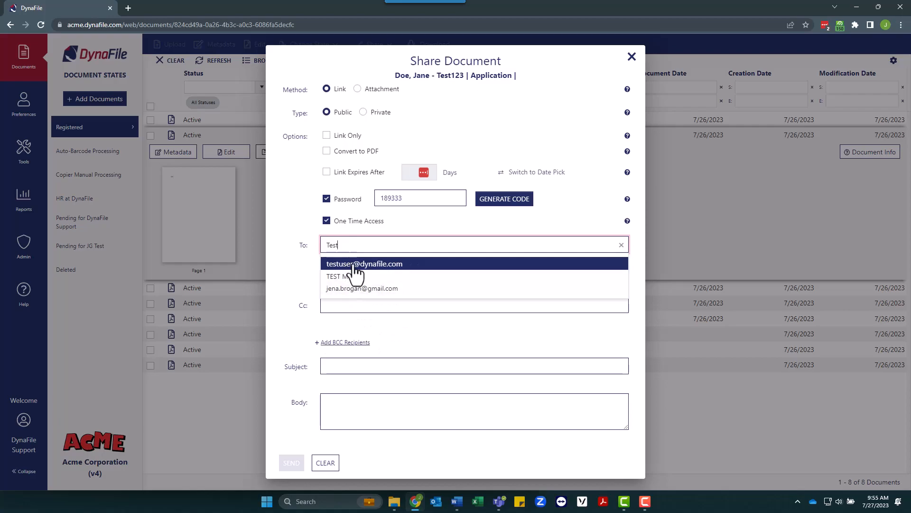
click(354, 265)
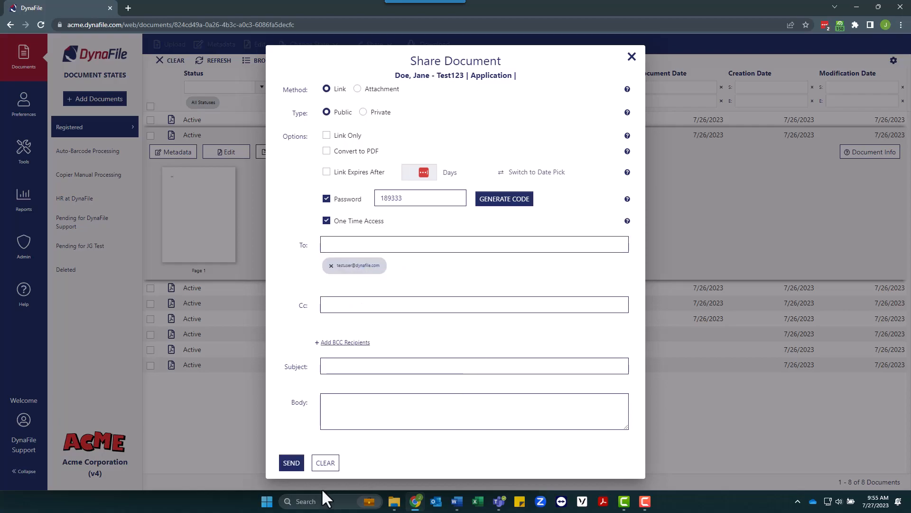
click(292, 465)
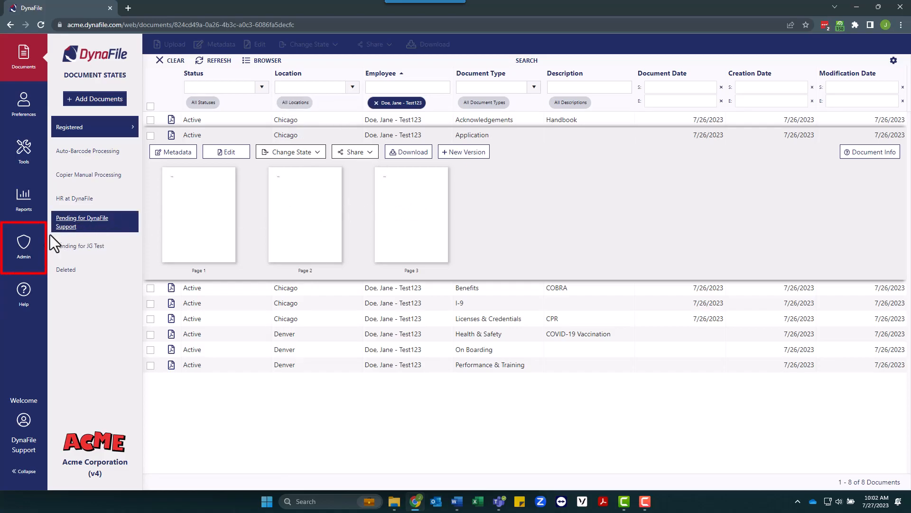
- Open Admin > Indexes and toggle Show Advanced on and back off
click(21, 271)
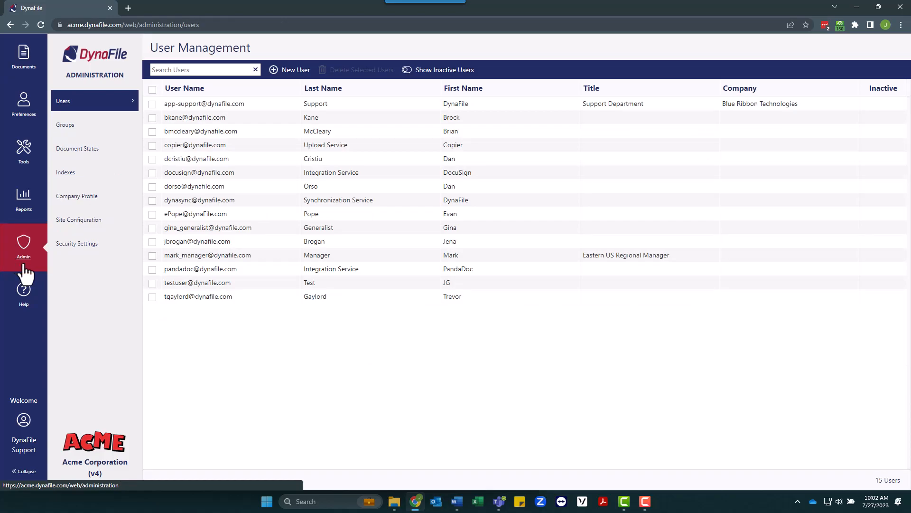
click(66, 175)
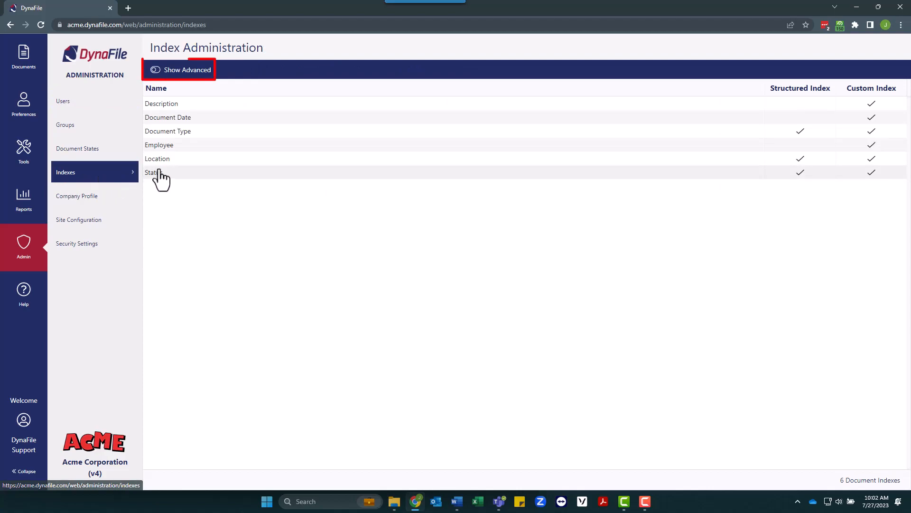
click(157, 75)
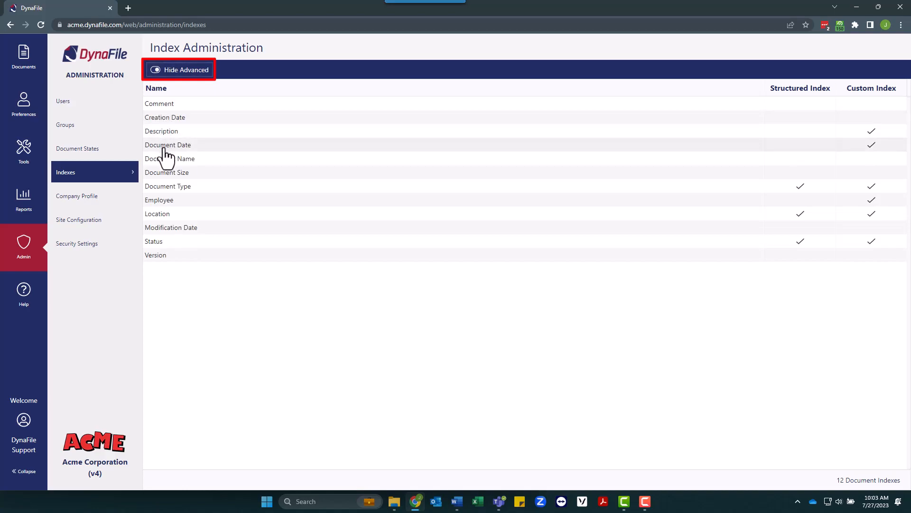
click(157, 72)
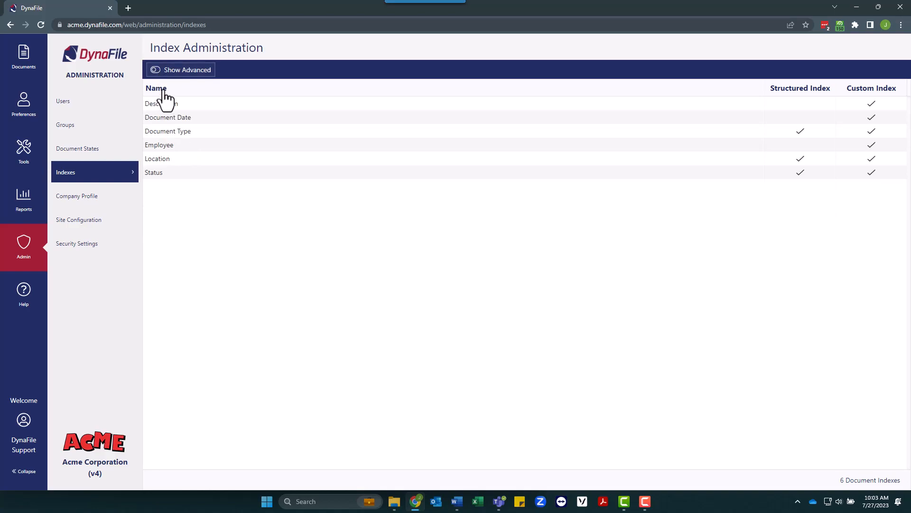
- Make Denver the default value of the Location index and save
click(161, 161)
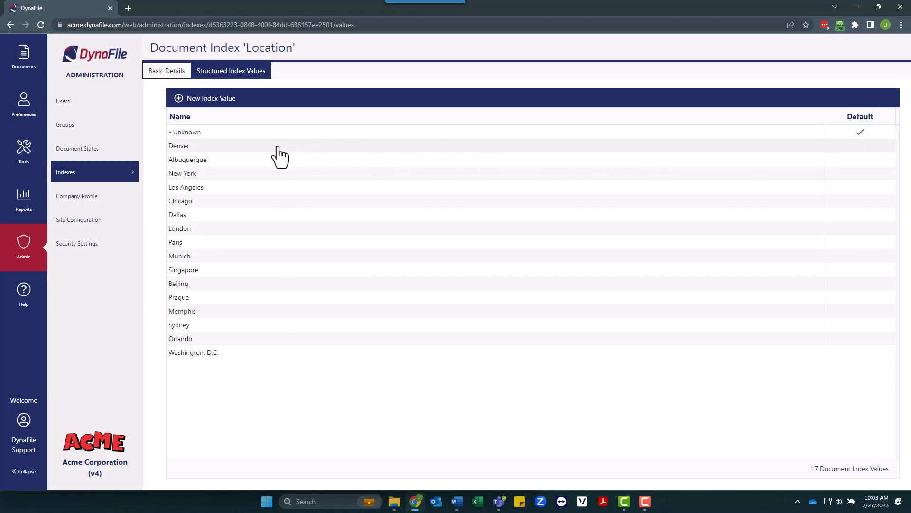
click(264, 148)
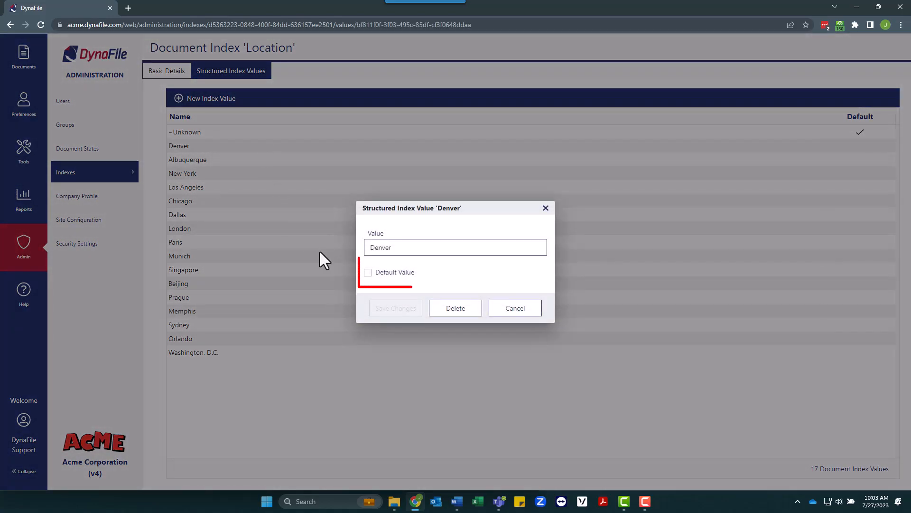
click(369, 273)
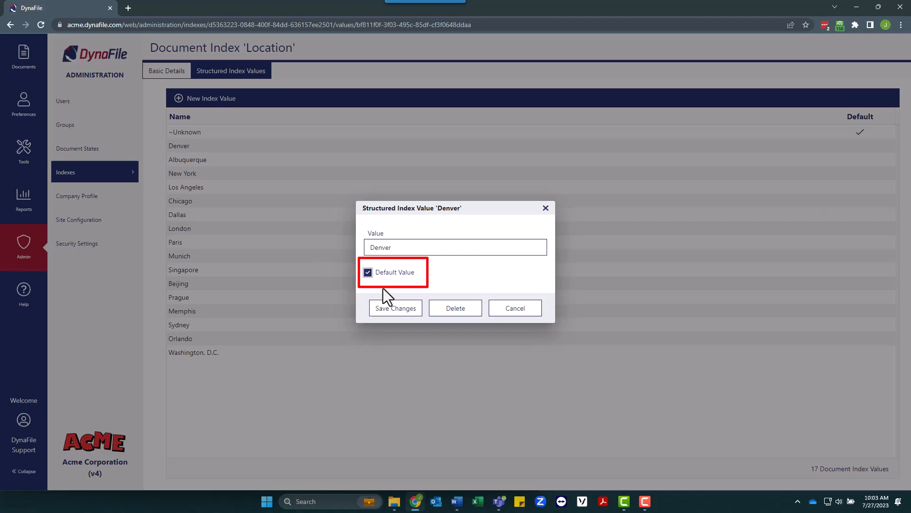
click(396, 310)
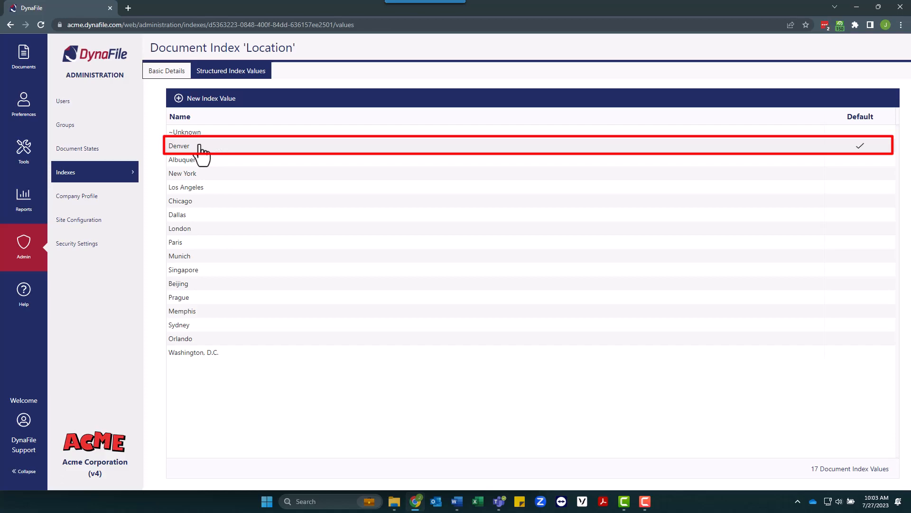
- Make Acknowledgements the default value of the Document Type index and save the change
click(90, 188)
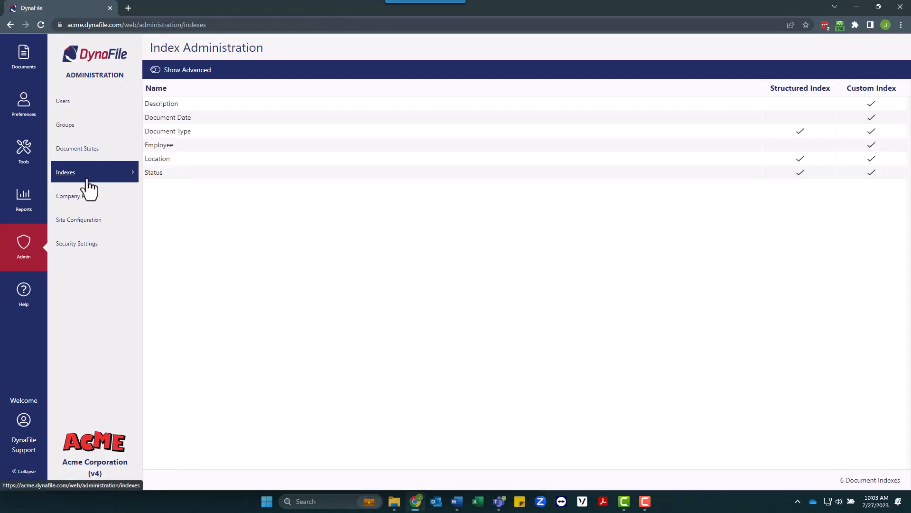
click(181, 132)
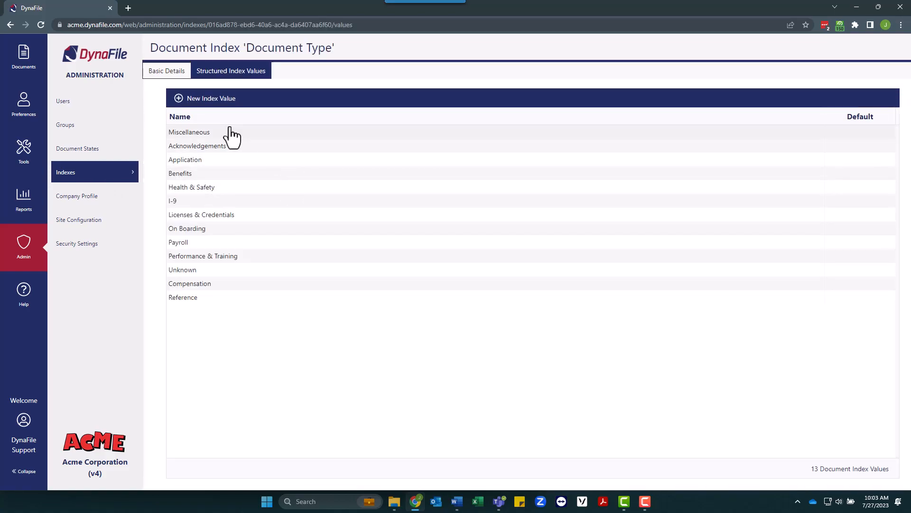
click(201, 147)
click(368, 273)
click(406, 312)
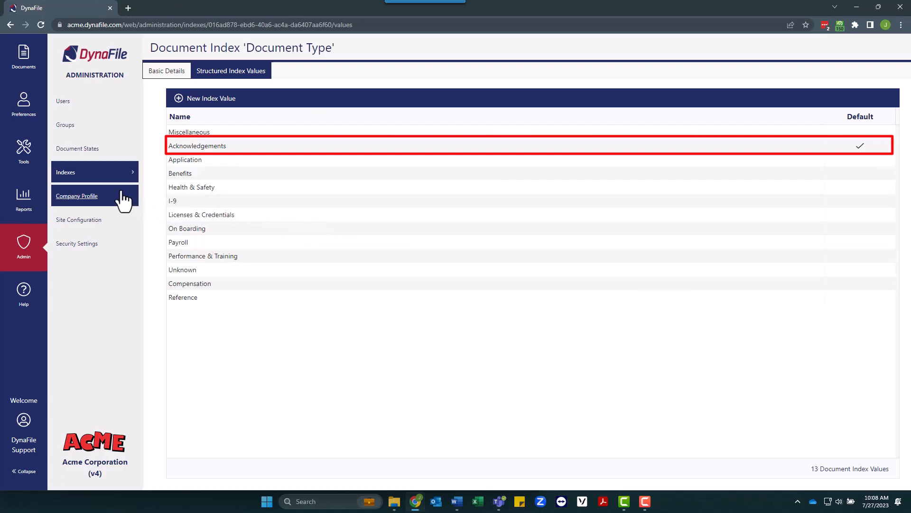
- Start a new user account with the test e-mail address and the name Test User
click(88, 113)
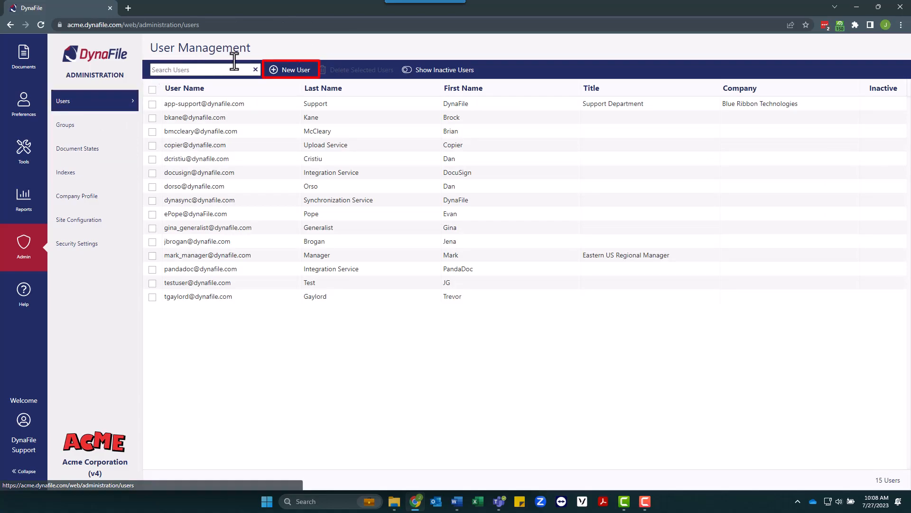
click(287, 70)
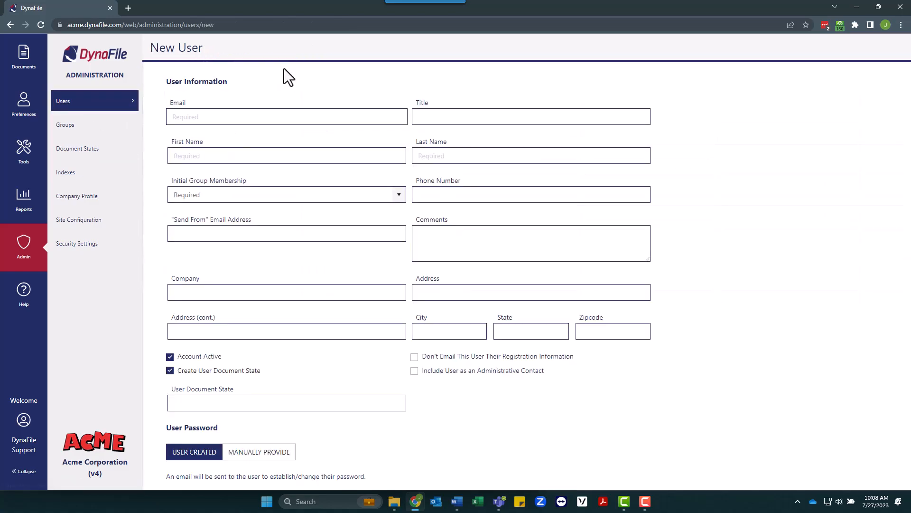
click(272, 116)
text(user)
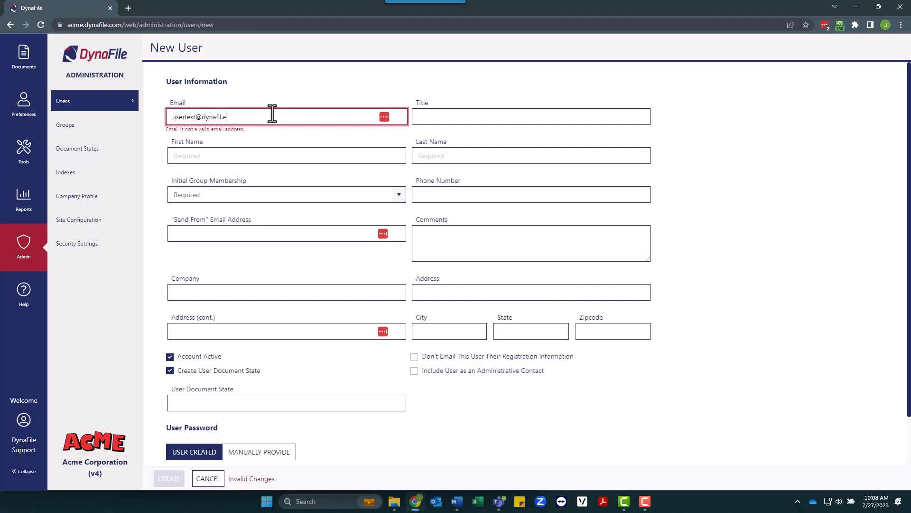
text(test@dynafile.com)
key(Tab)
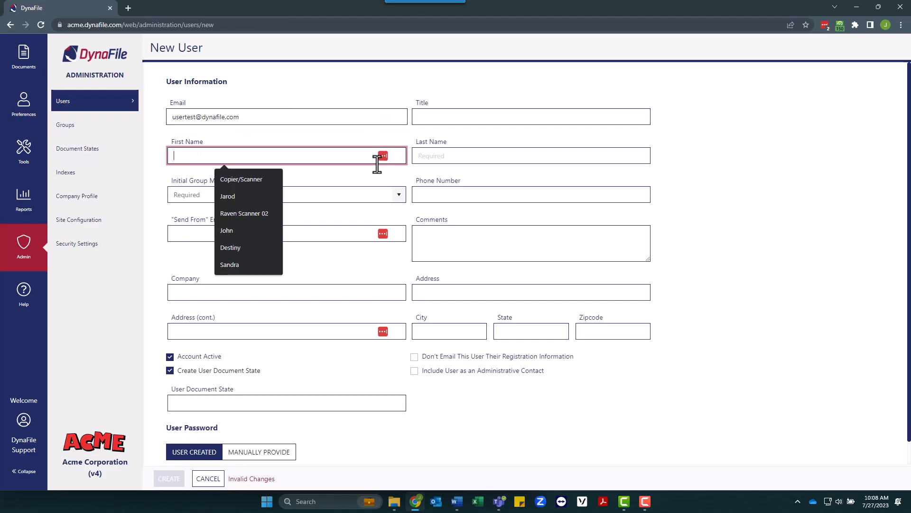
text(Test)
key(Tab)
text(User)
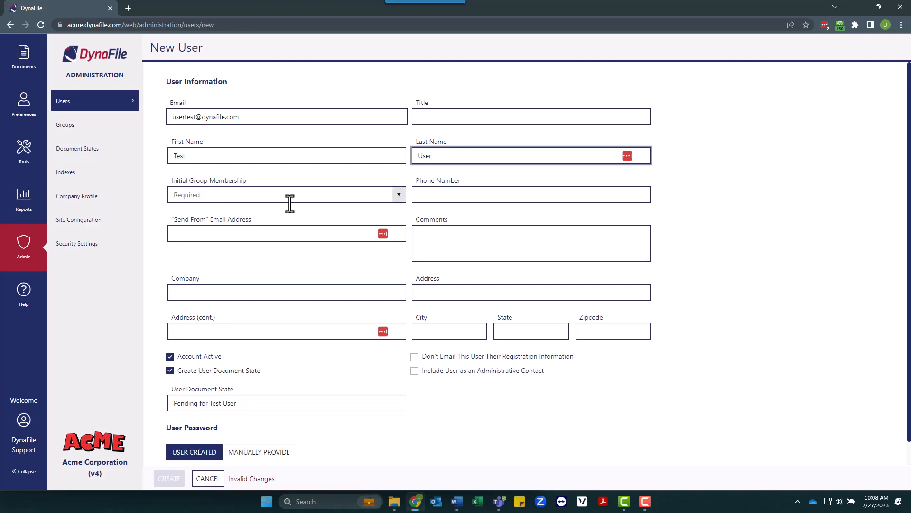
- Put the new user in HR Generalists, skip the user document state, and create the account
click(399, 196)
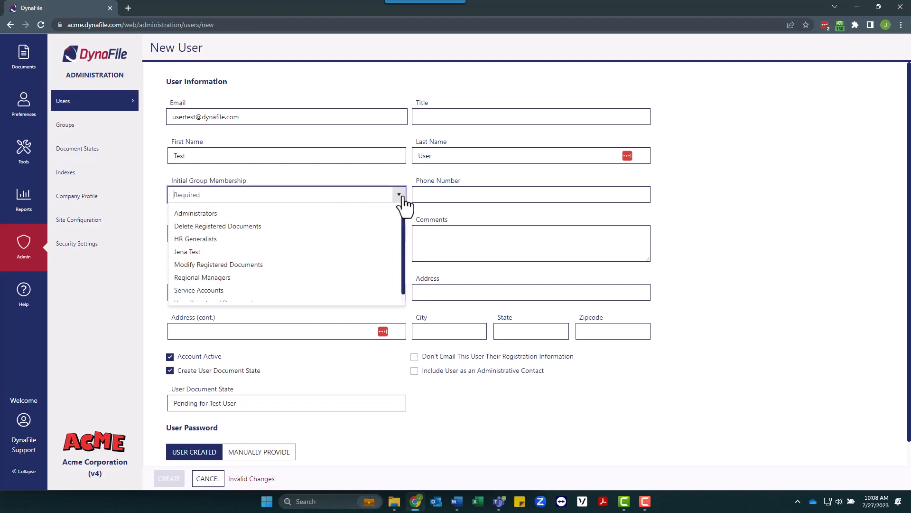
click(366, 242)
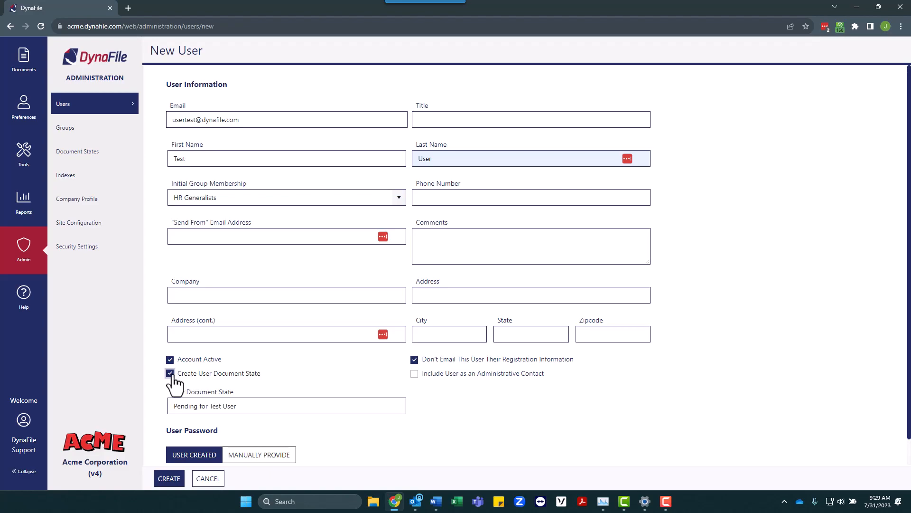
click(173, 376)
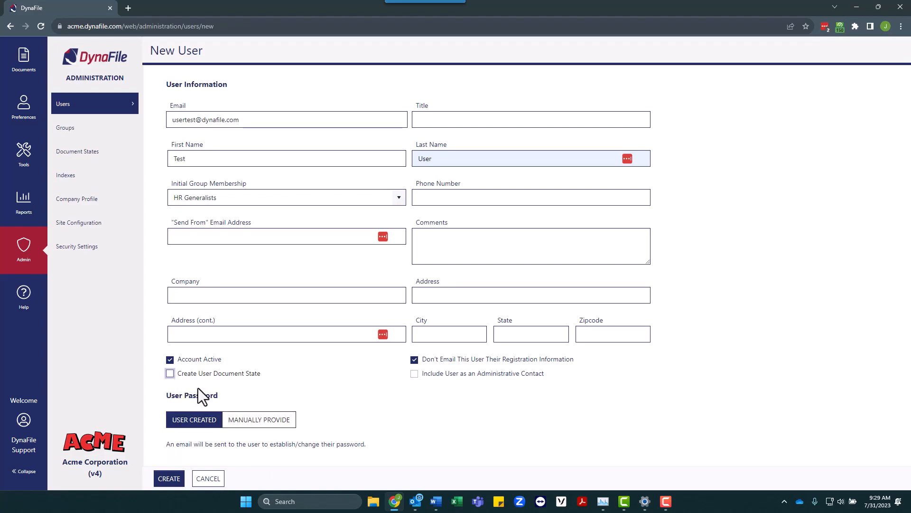
click(168, 479)
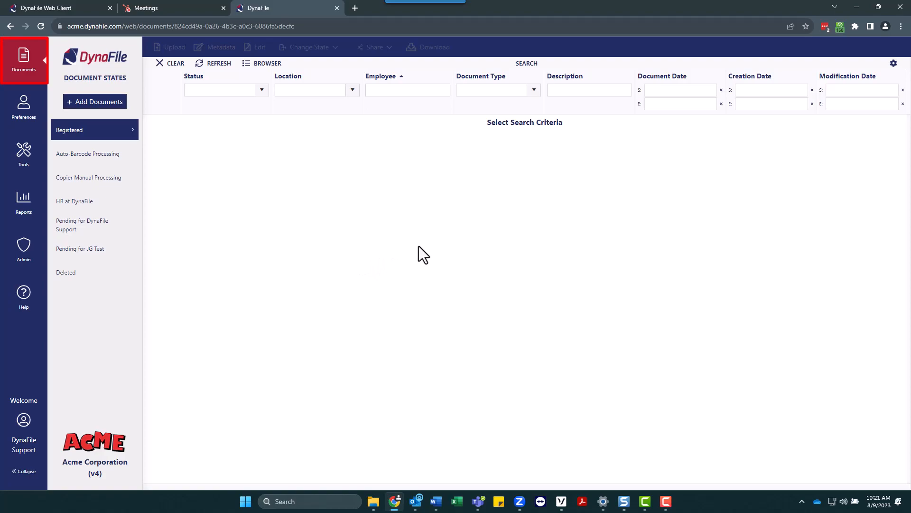
- Filter registered documents to the test employee and expand the Acknowledgements Handbook to its pages
click(399, 89)
text(Doe)
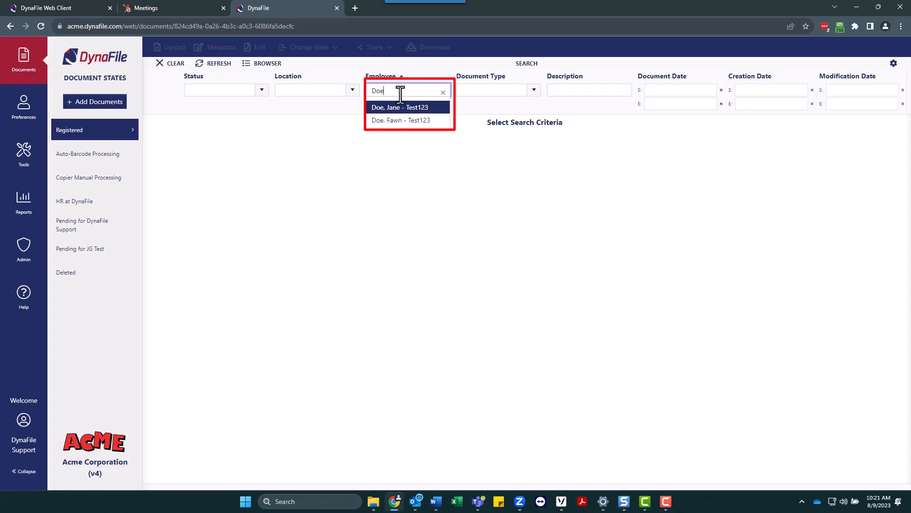
click(400, 111)
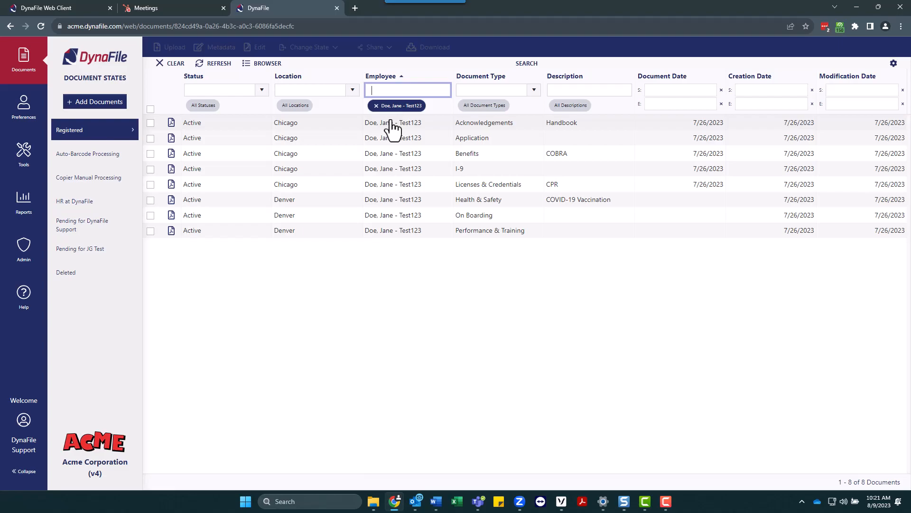
click(389, 125)
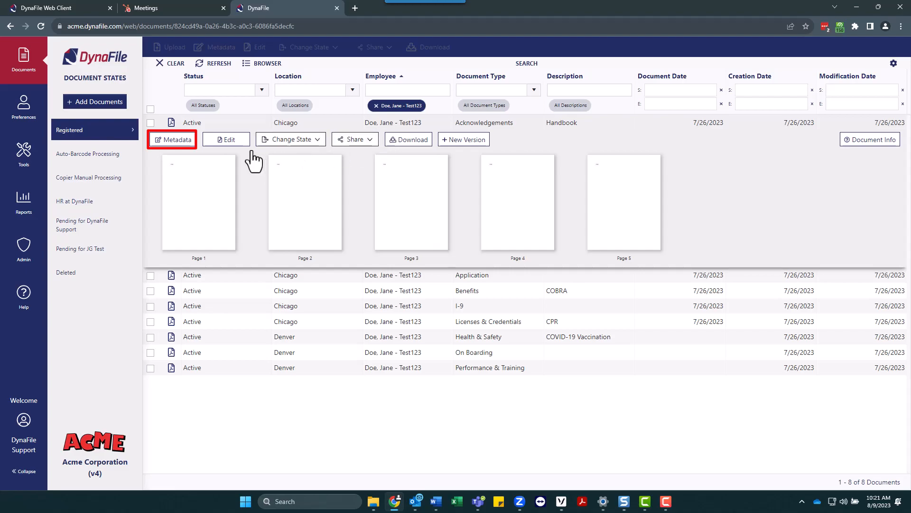
- Reassign the Handbook to the other employee as Licenses & Credentials dated 8/9/2023
click(172, 143)
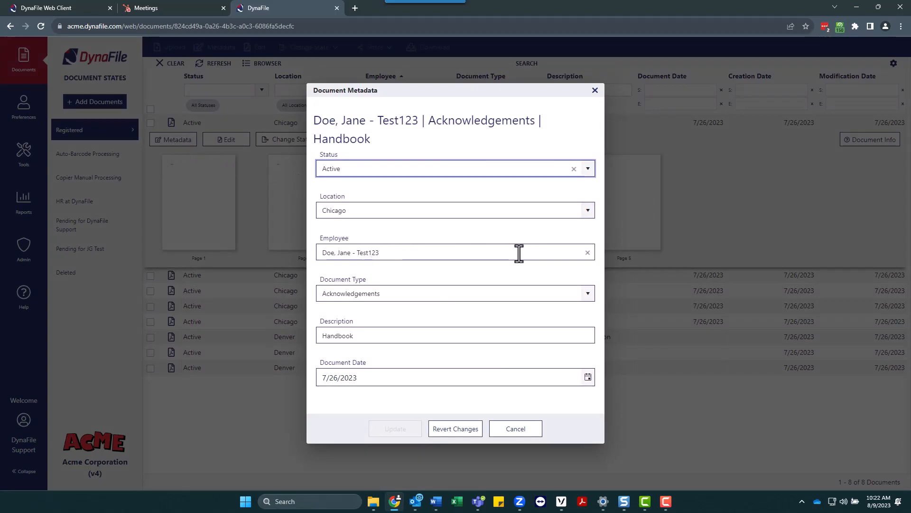
drag(518, 254, 340, 253)
key(ctrl+a)
text(Doe)
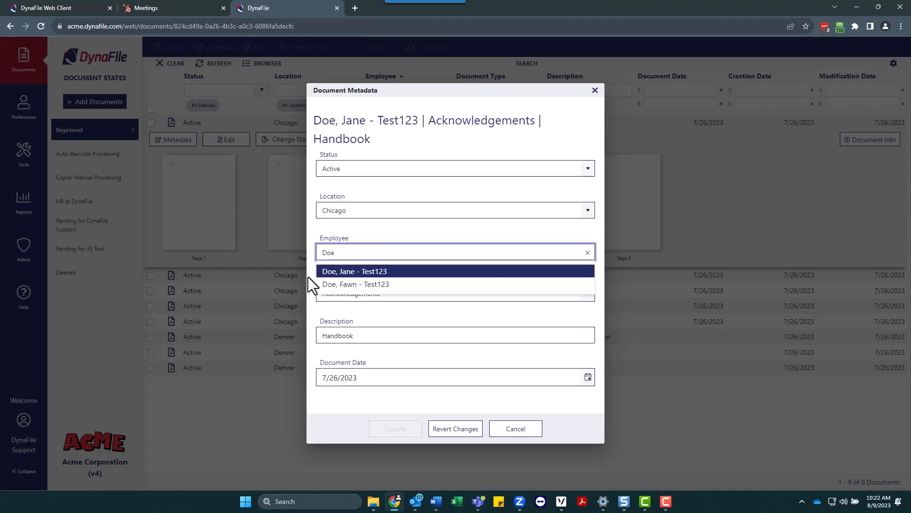
click(327, 284)
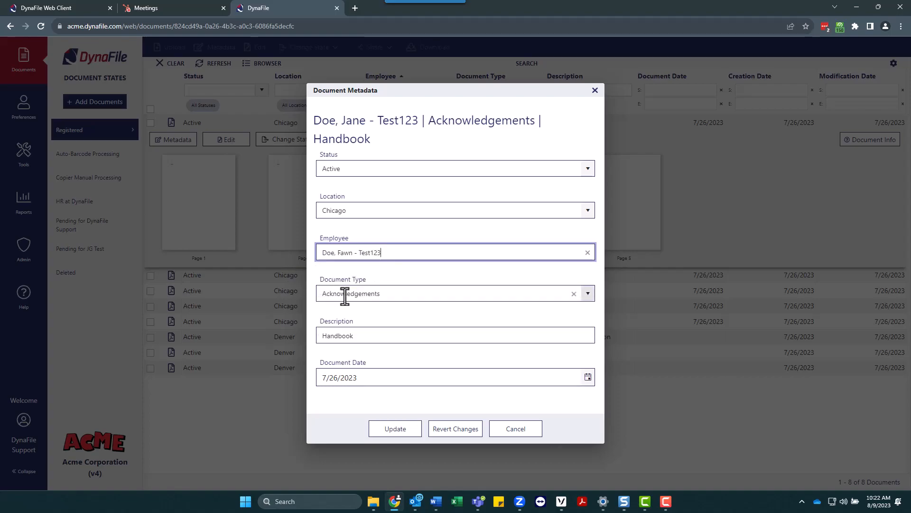
click(588, 293)
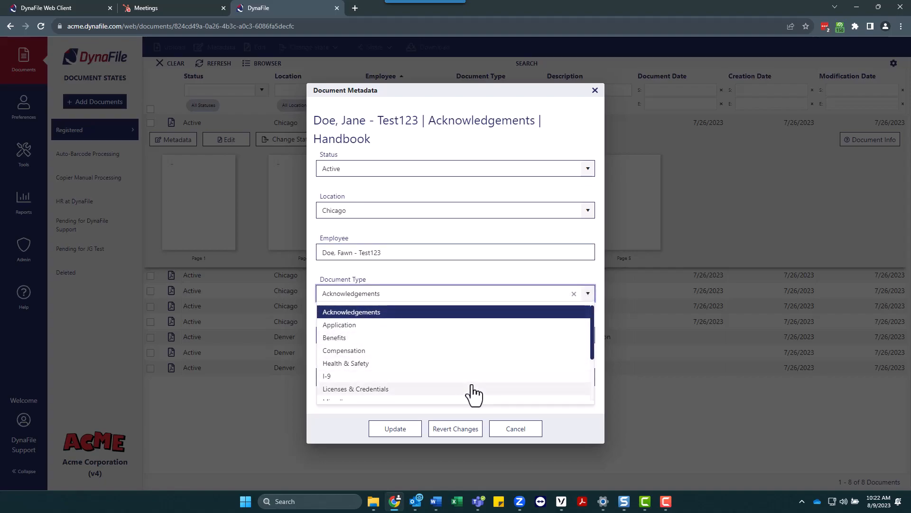
click(472, 390)
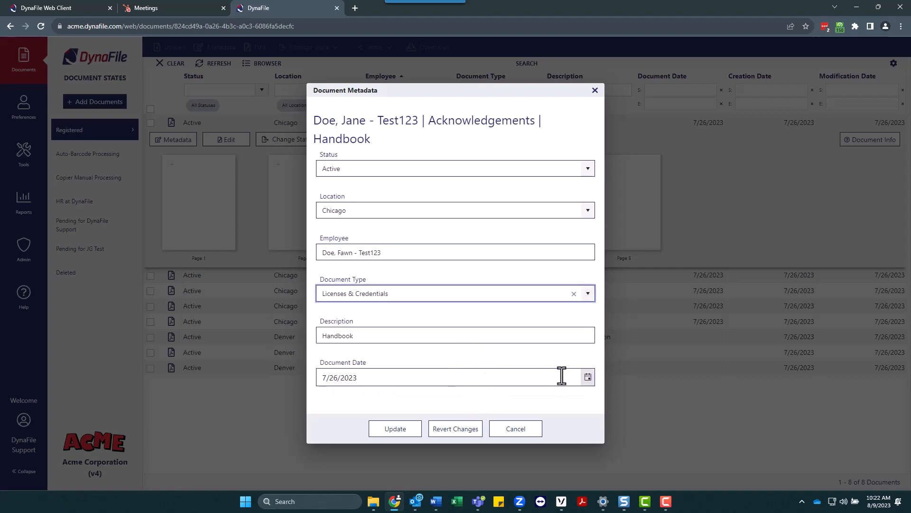
click(586, 378)
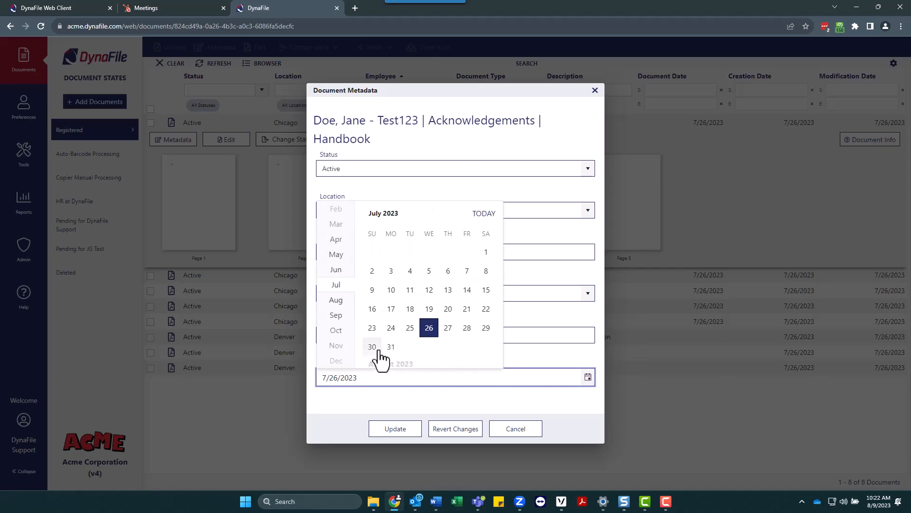
click(475, 214)
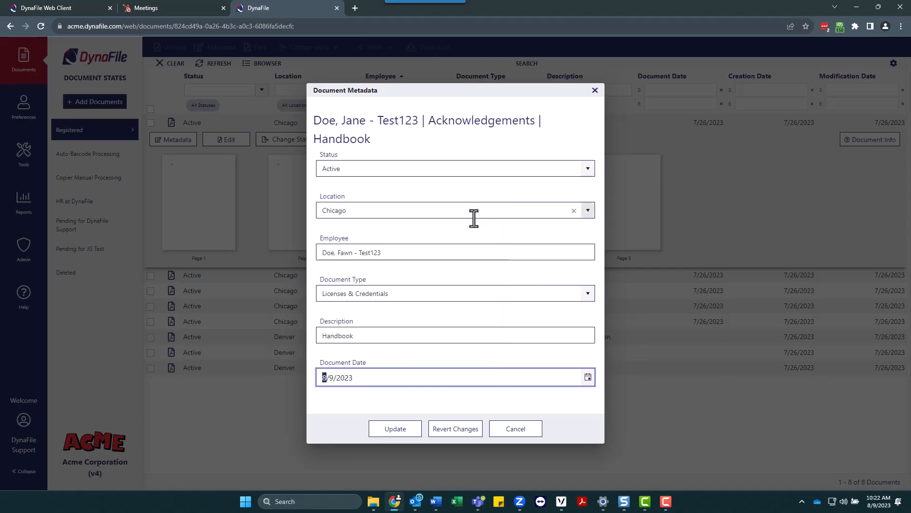
click(396, 430)
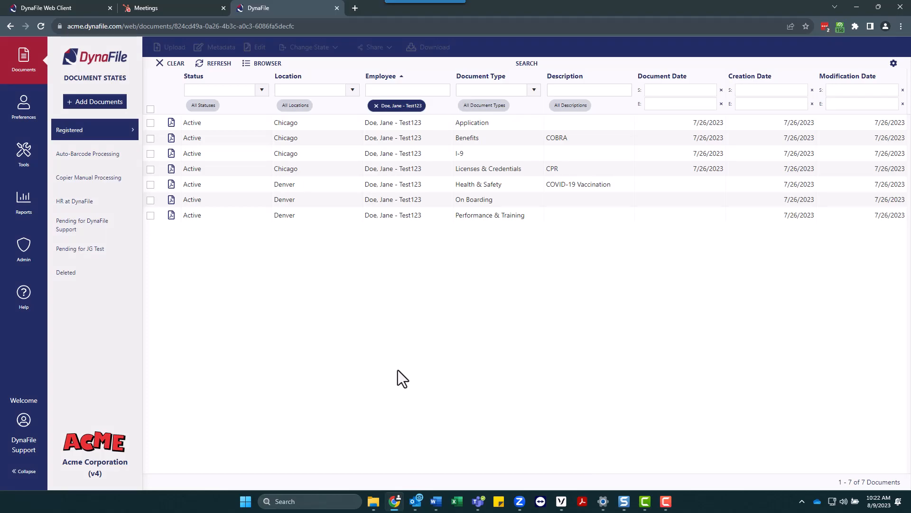
- Switch the employee filter to the other test employee and expand the I-9 document's three pages
click(376, 105)
click(377, 92)
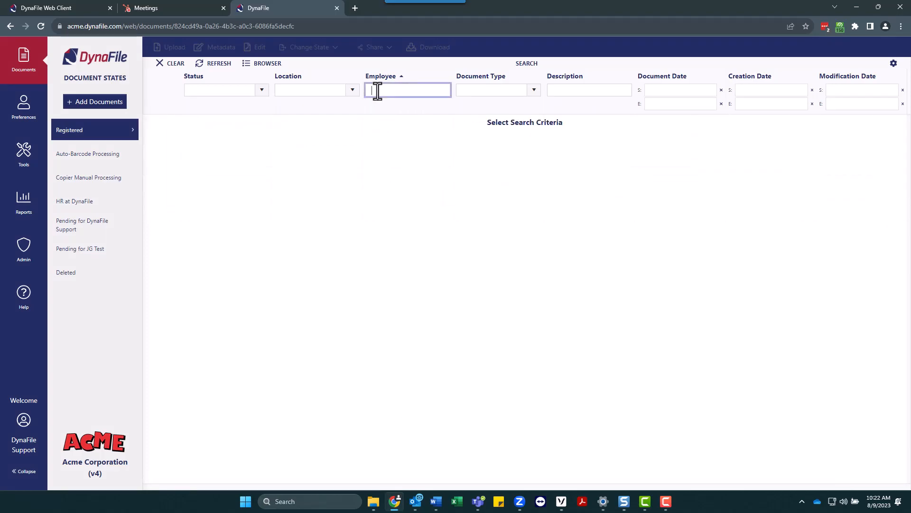
text(doe)
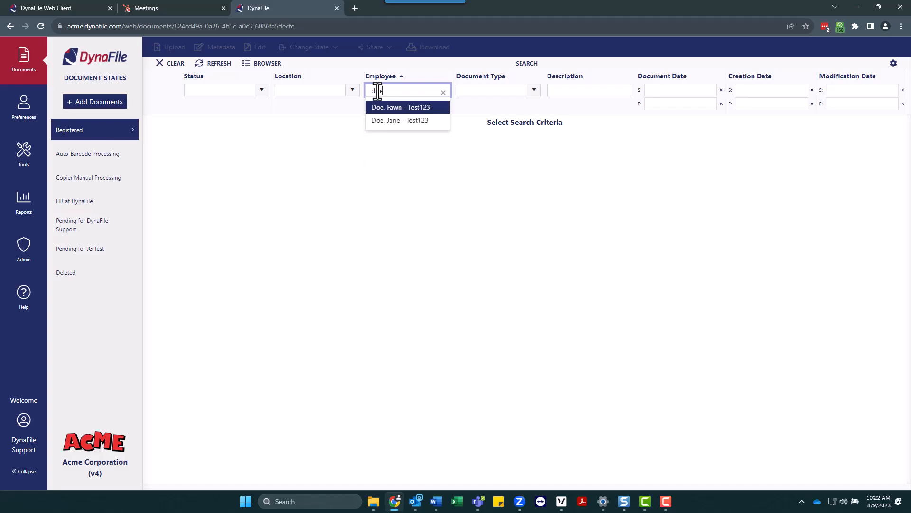
click(399, 108)
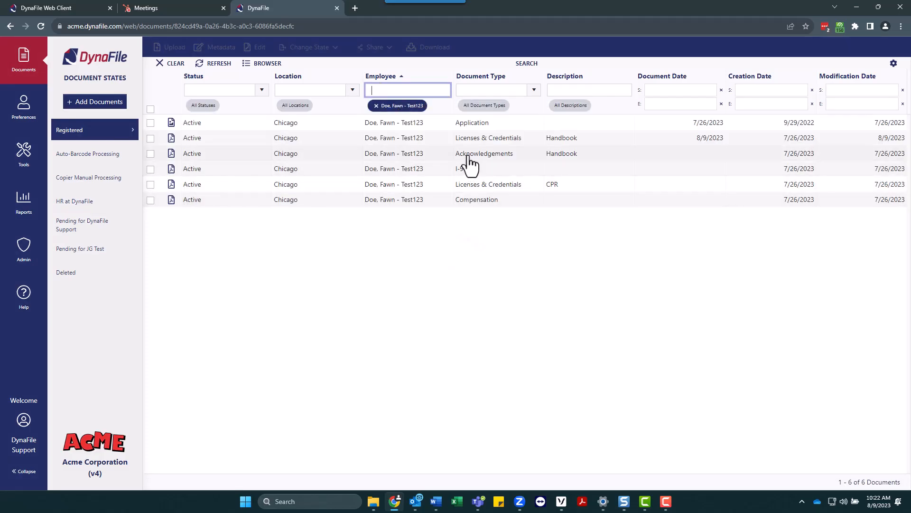
click(474, 170)
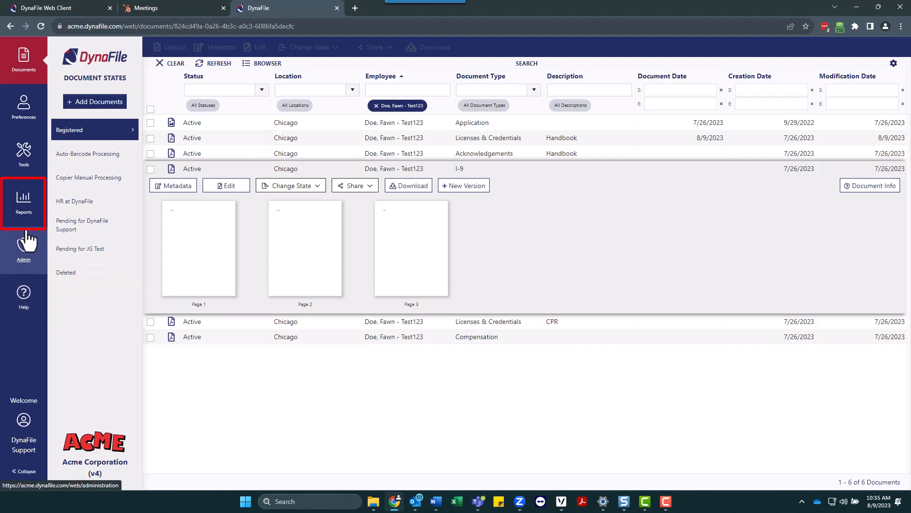
- Open the support guide from Reports, then return to the DynaFile tab and sign out
click(13, 223)
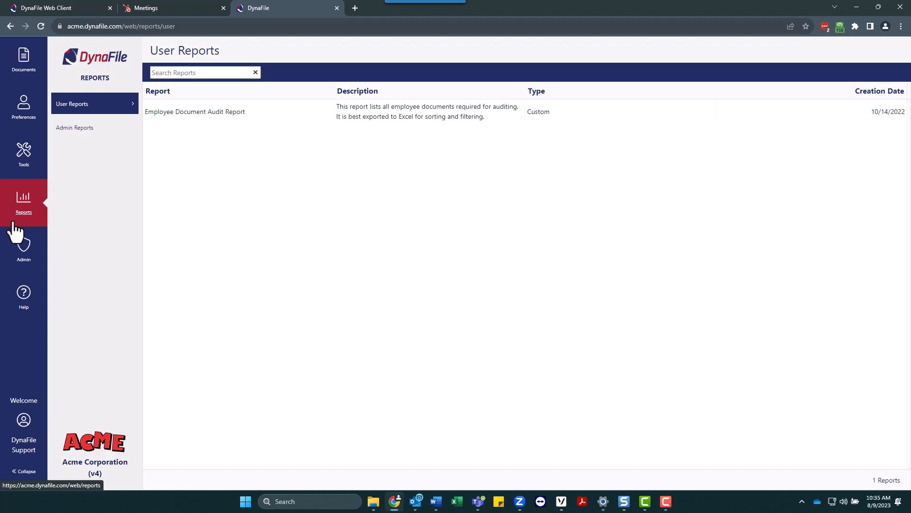
click(24, 303)
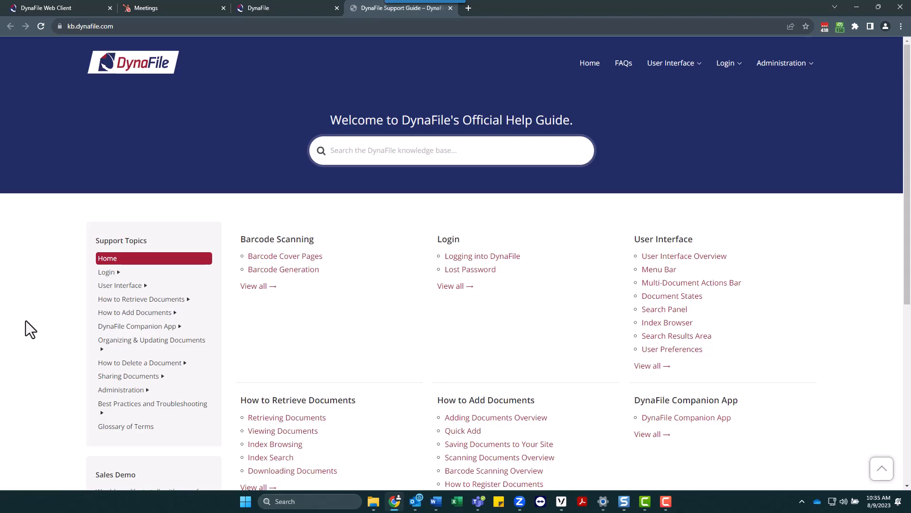
click(295, 4)
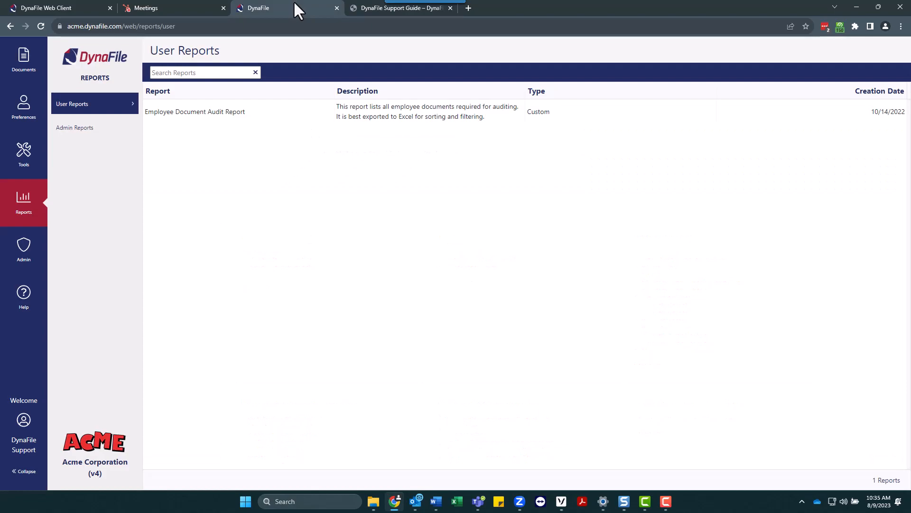
click(23, 458)
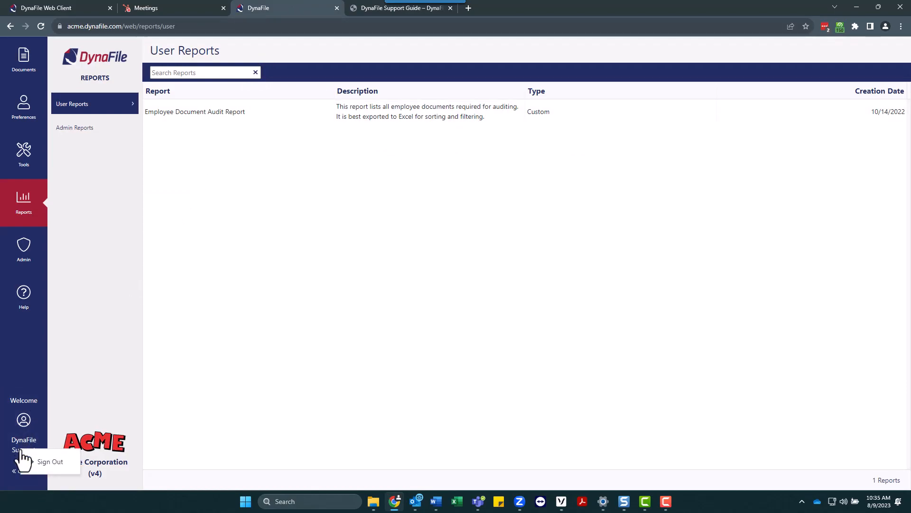
click(55, 468)
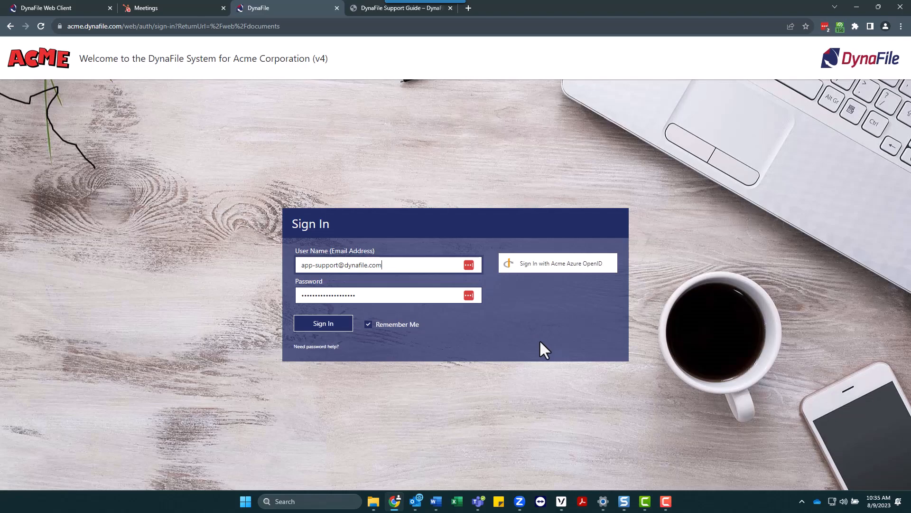
- Filter Registered documents to the test employee, showing Direct Deposit, I-9 and Application
click(664, 504)
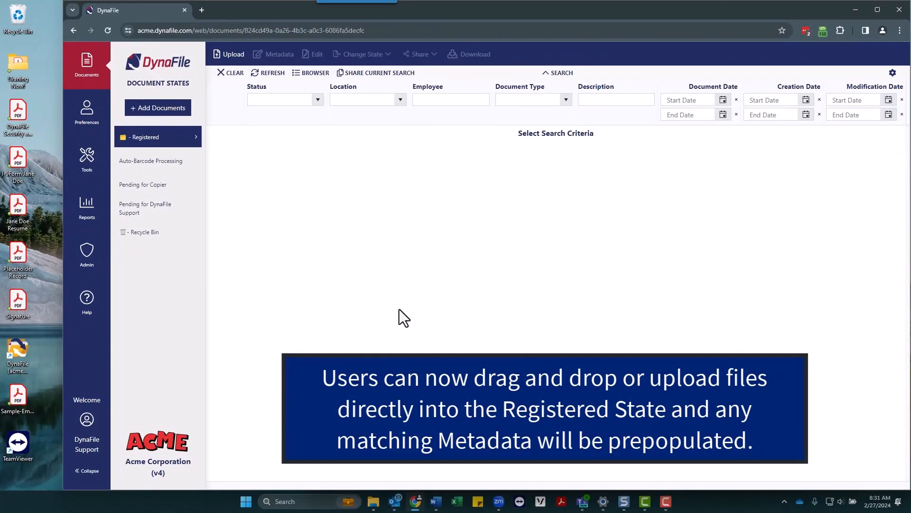
click(432, 100)
text(Doe)
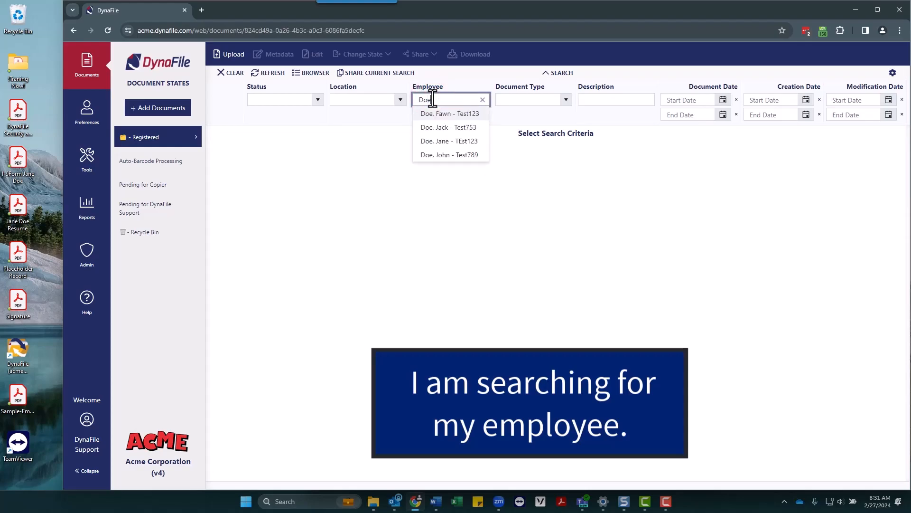
click(434, 144)
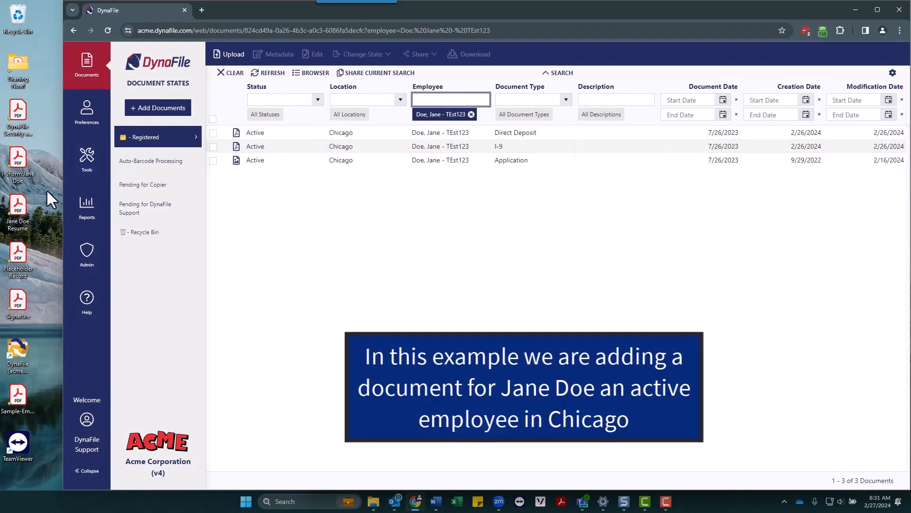
- Upload the employee's résumé PDF as an Active, Chicago document of type Resume
drag(19, 205, 238, 184)
drag(423, 199, 474, 209)
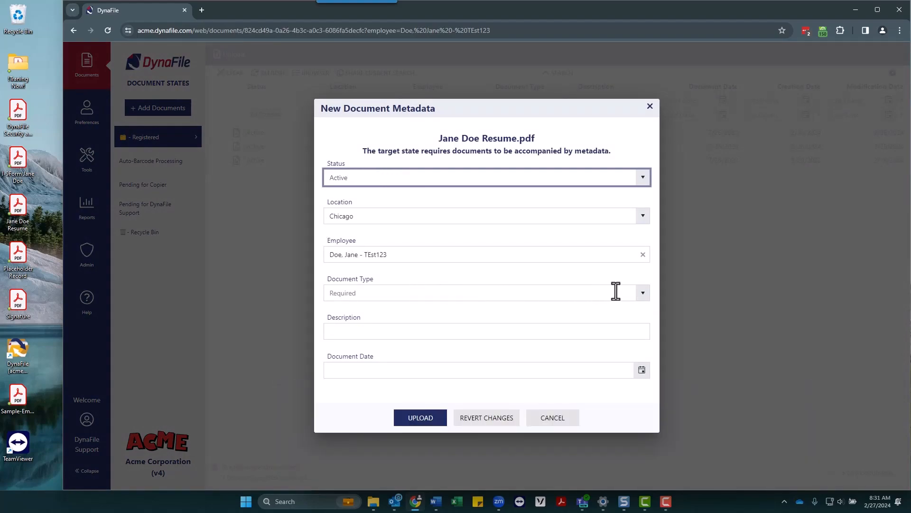
click(643, 298)
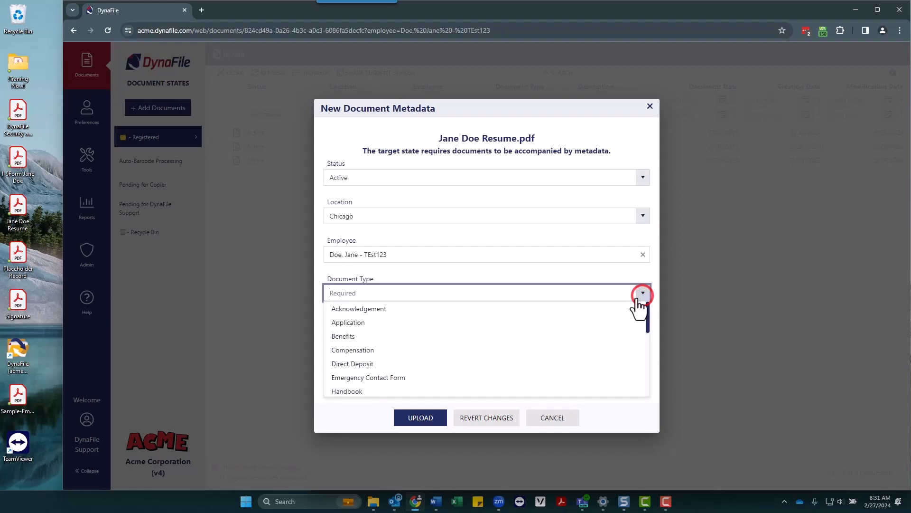
scroll(559, 349, down, 3)
scroll(558, 347, down, 5)
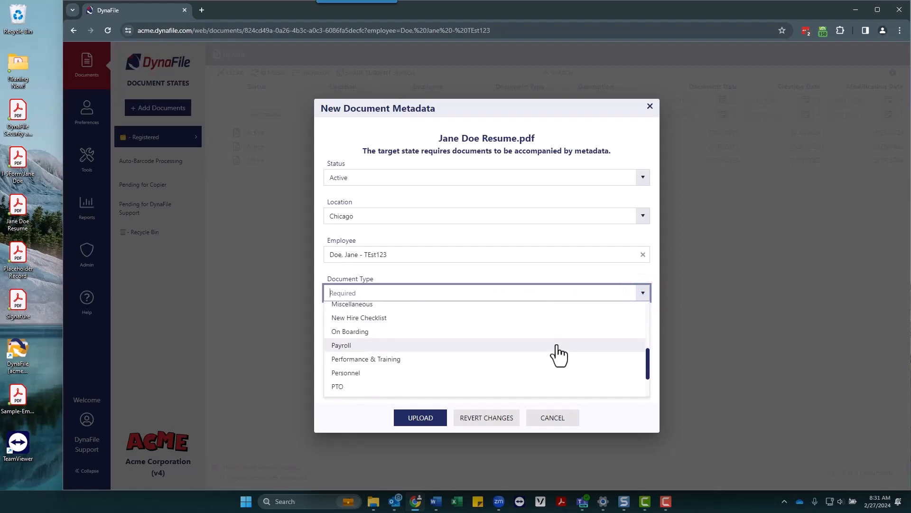
click(546, 369)
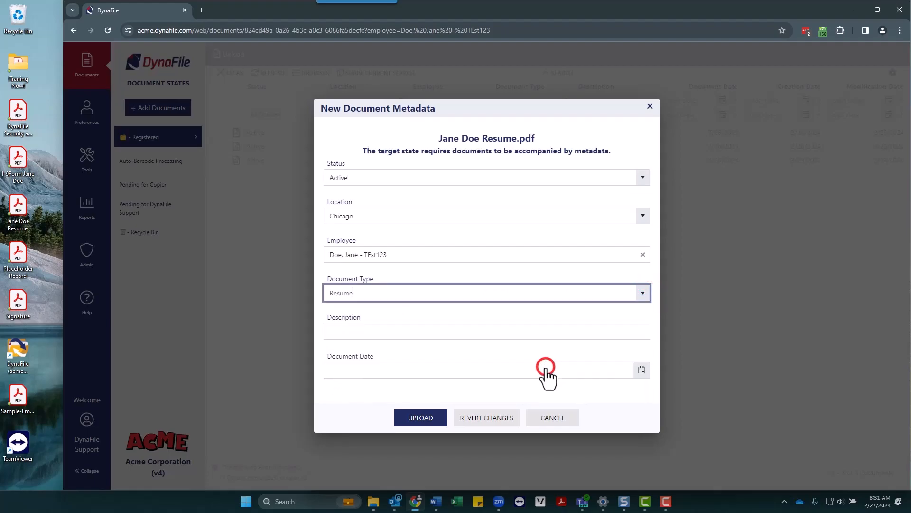
click(426, 420)
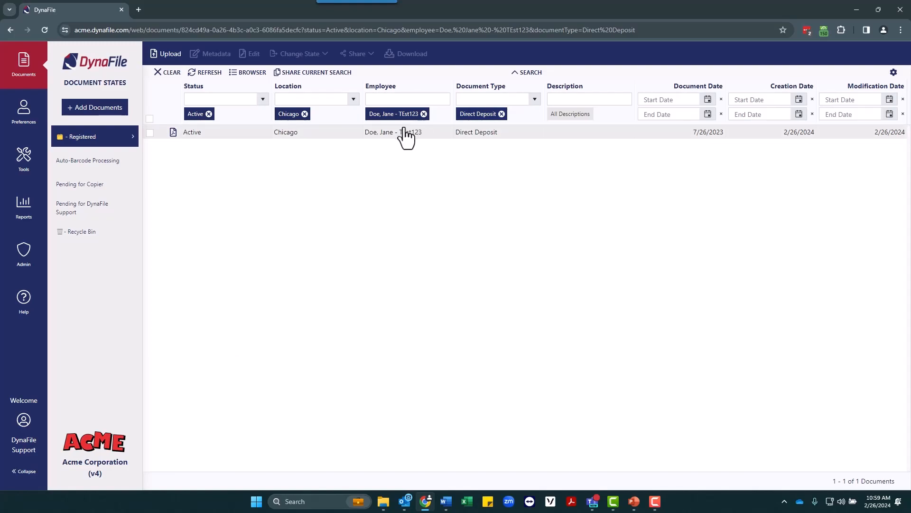
- Copy the current search link, reopen it in a new tab, and show the folder browser
click(306, 75)
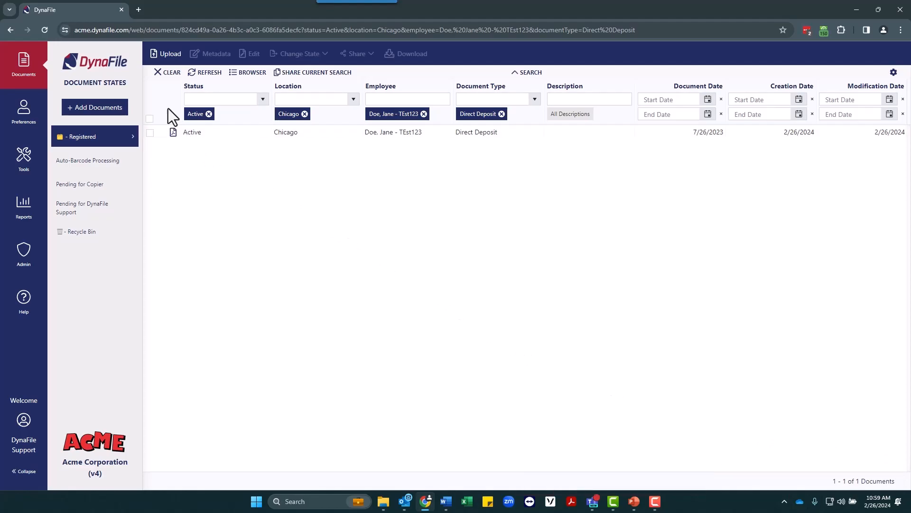
click(137, 15)
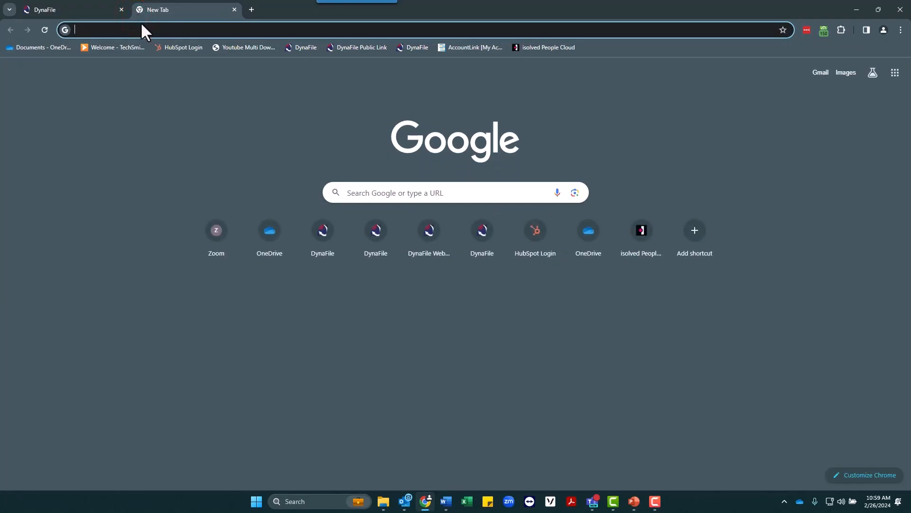
right_click(141, 29)
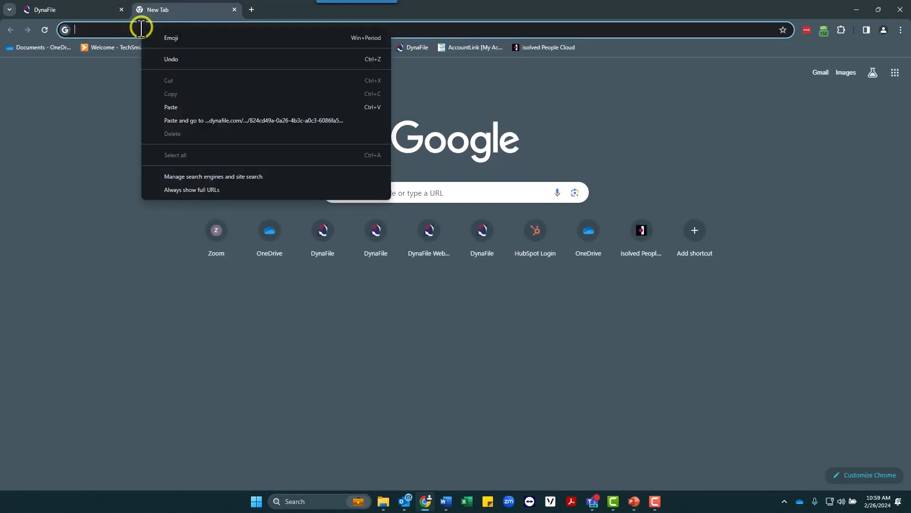
click(172, 106)
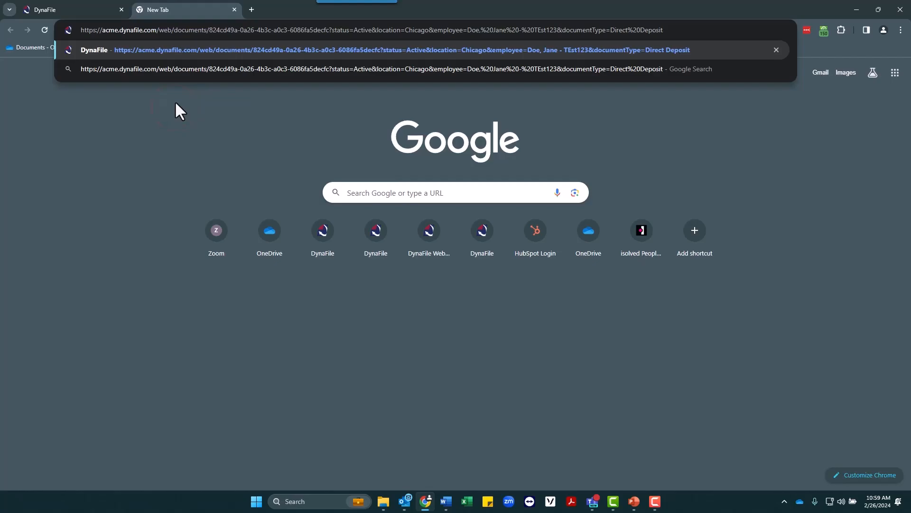
key(Return)
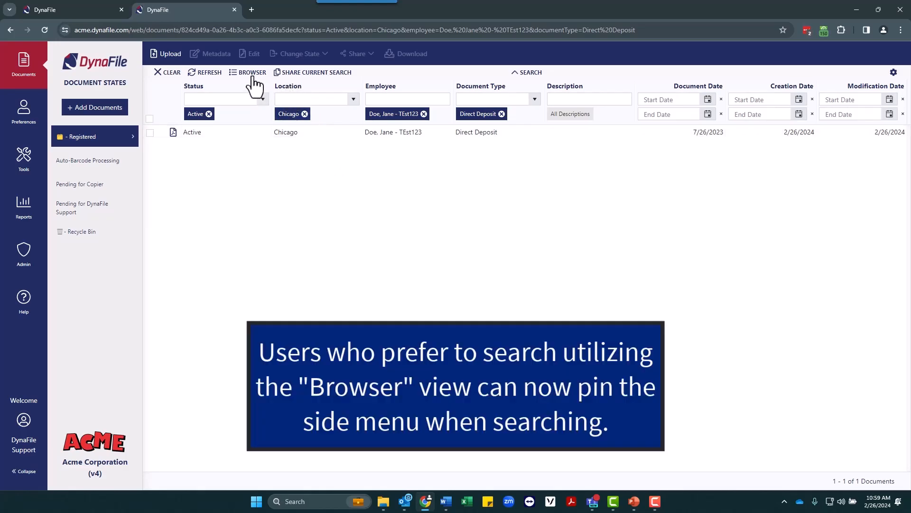
click(252, 73)
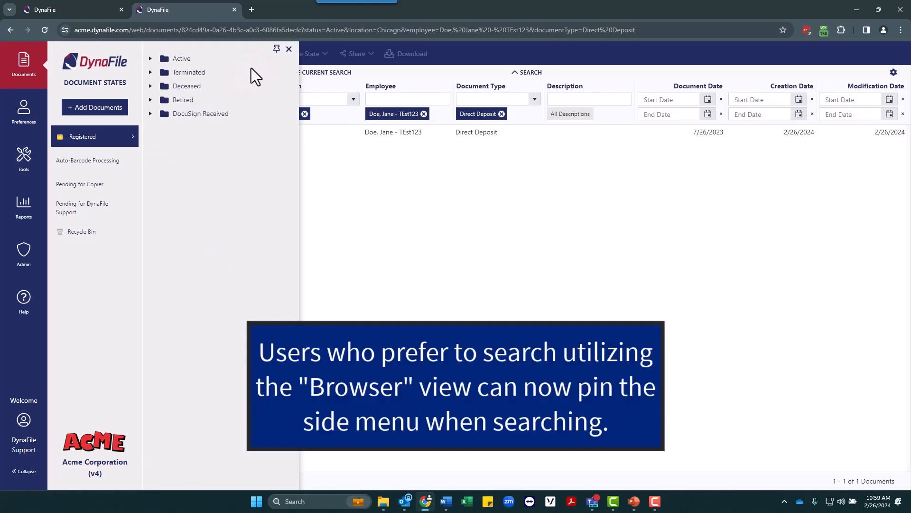
- Pin the folder browser, expand Active into its city subfolders, then close the panel
click(277, 49)
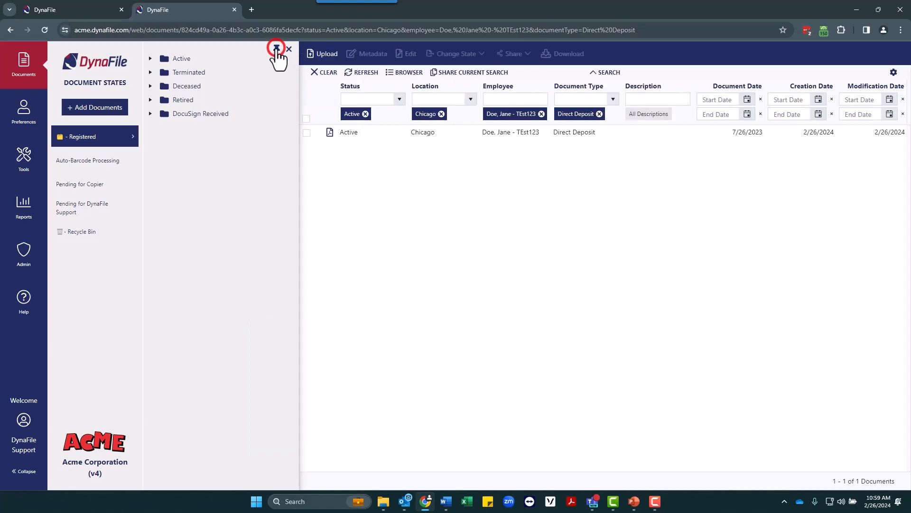
click(151, 58)
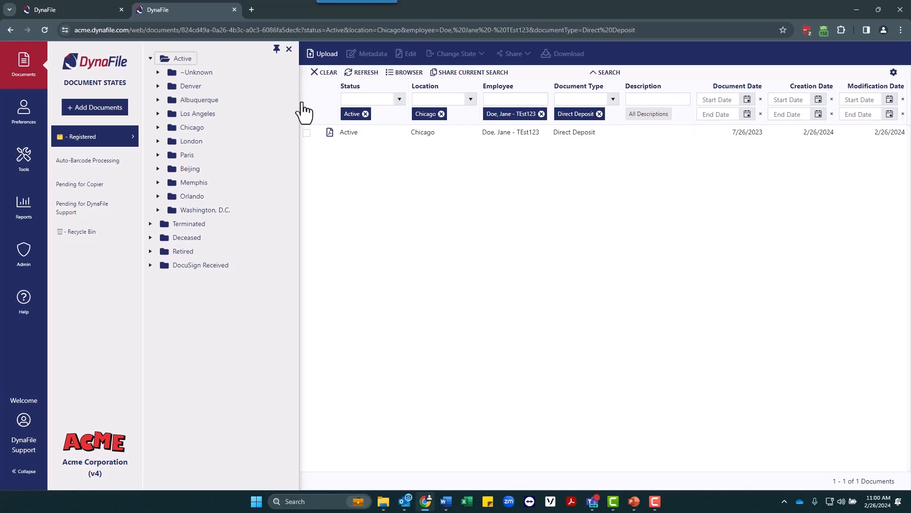
click(278, 50)
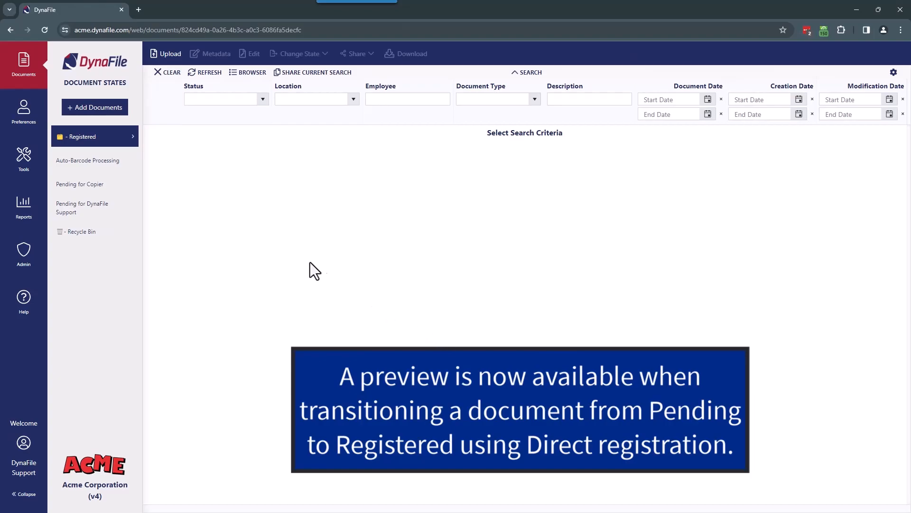
- Upload the employee's I-9 form PDF to Pending for DynaFile Support and expand its detail row
click(81, 113)
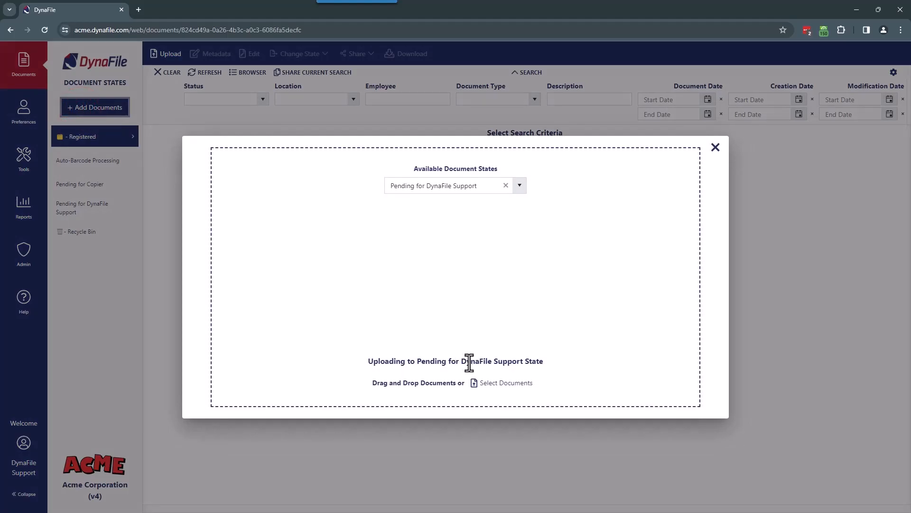
click(485, 384)
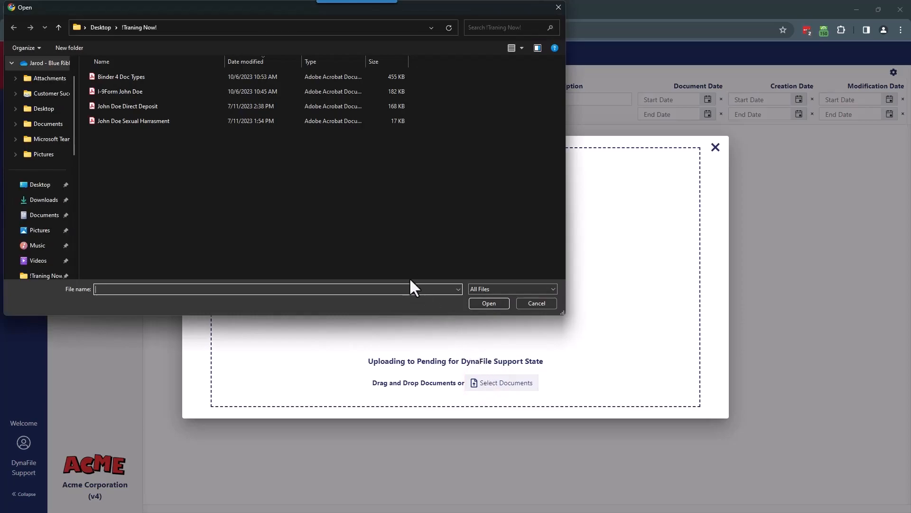
click(192, 90)
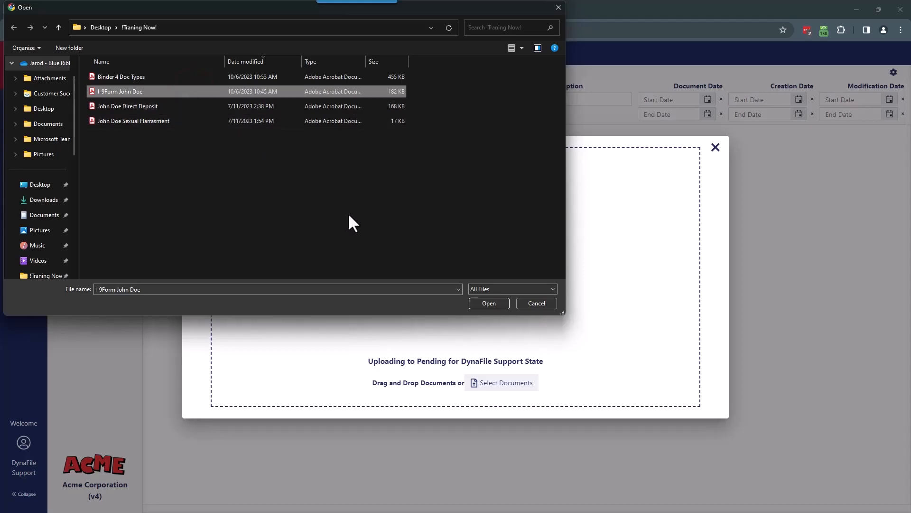
click(481, 304)
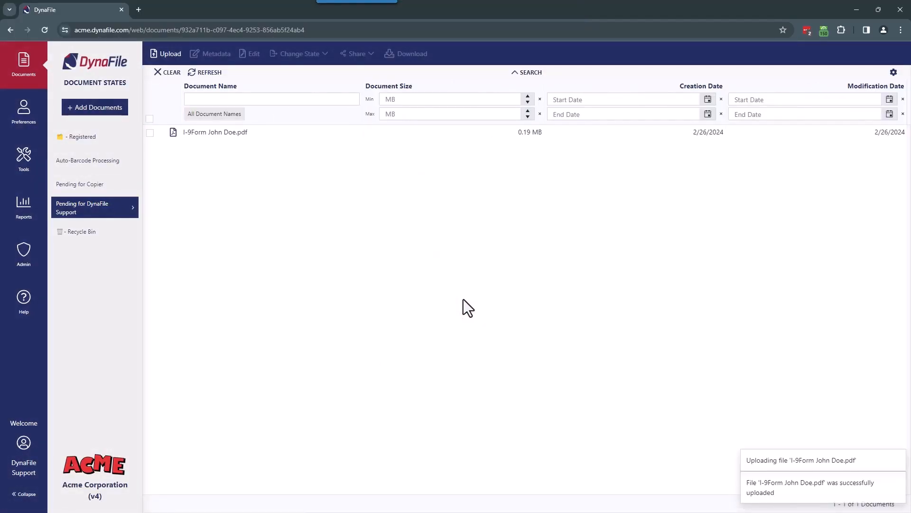
click(263, 134)
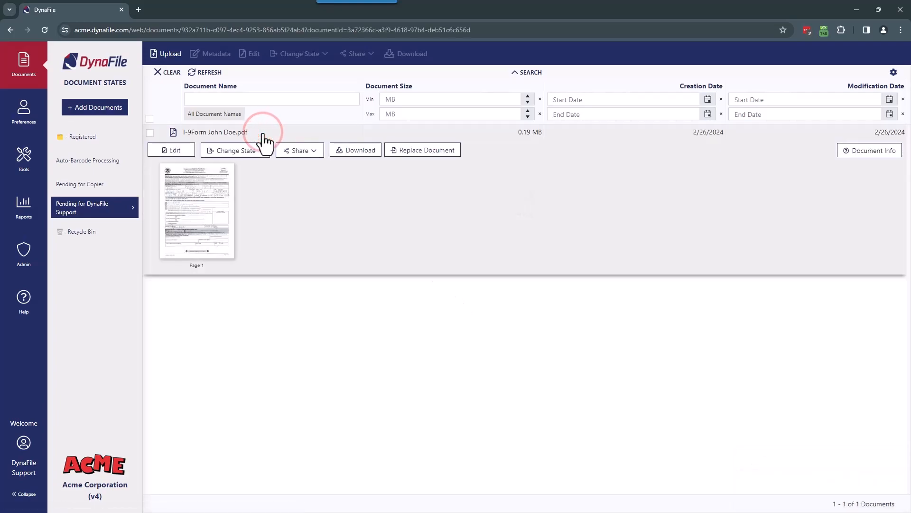
- Change the I-9 document's state to Registered using Direct registration
click(261, 151)
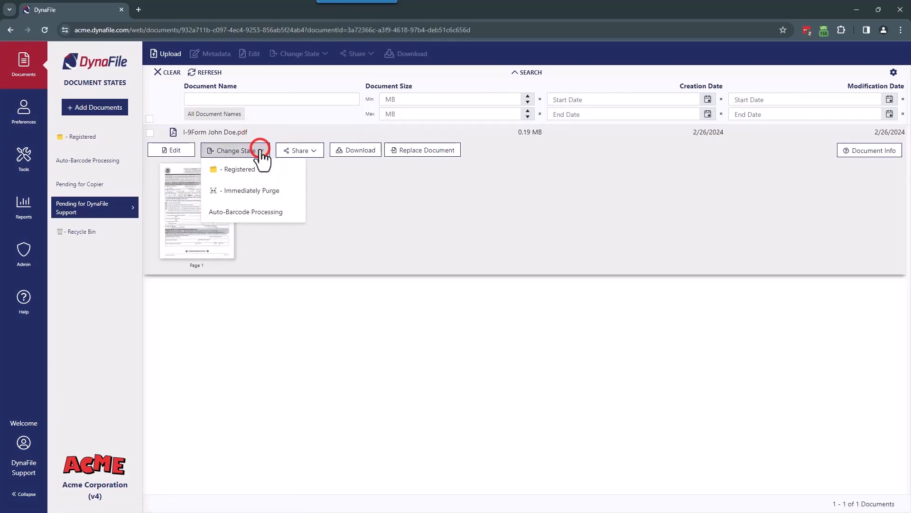
click(260, 170)
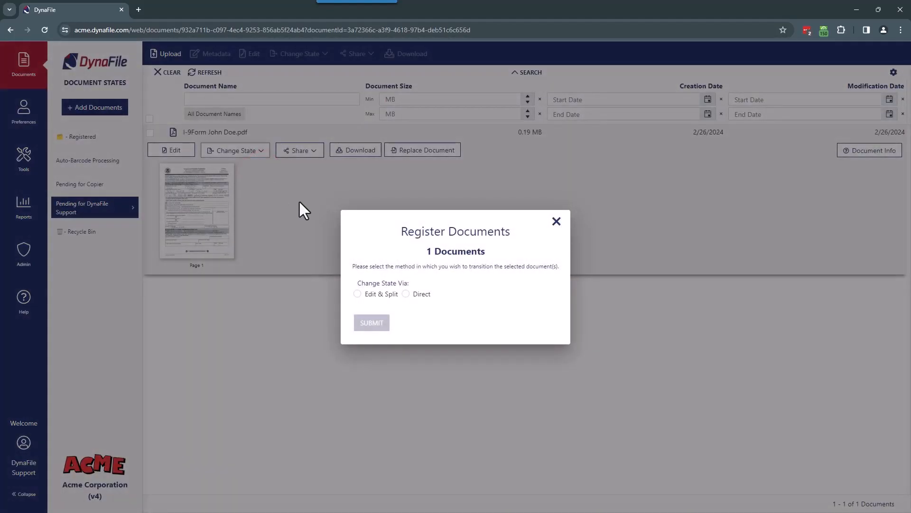
click(407, 294)
click(381, 319)
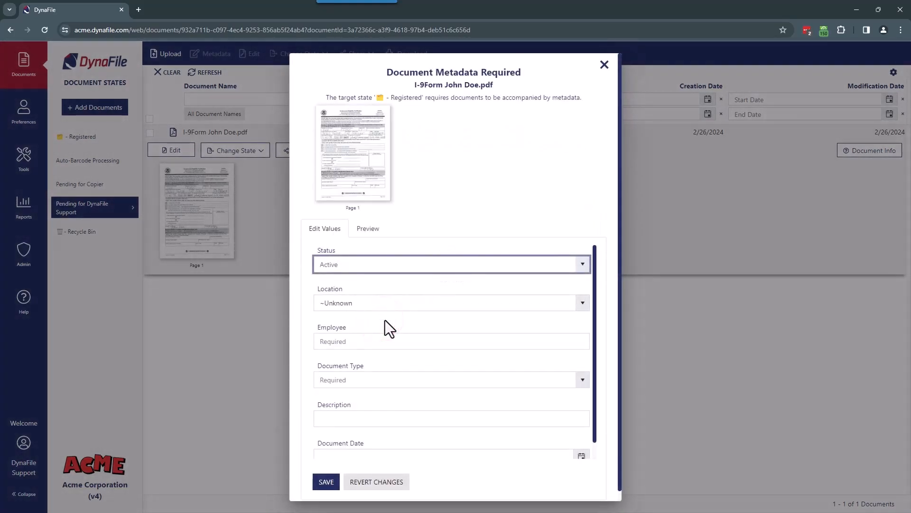
- Inspect the document preview with Zoom Out and Zoom In, then close the metadata dialog unsaved
click(369, 230)
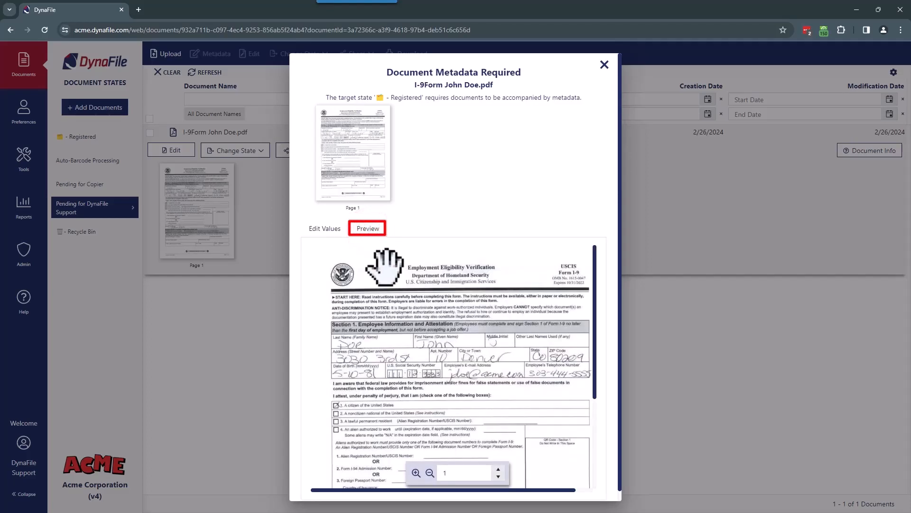
scroll(417, 370, down, 2)
scroll(417, 370, down, 2)
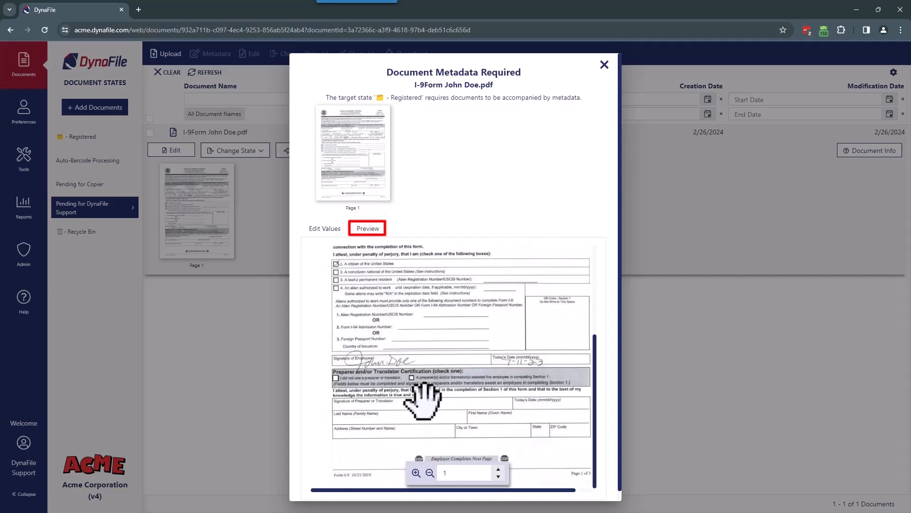
click(430, 472)
click(429, 472)
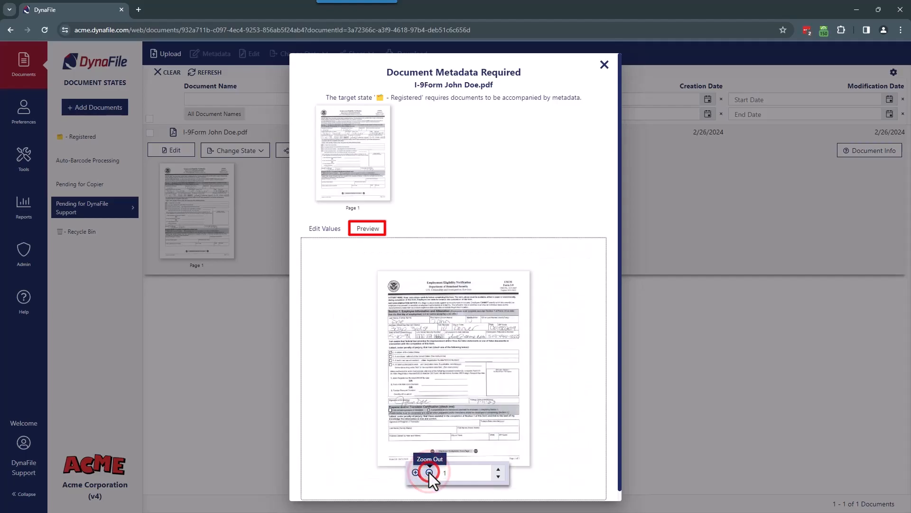
click(415, 472)
click(415, 473)
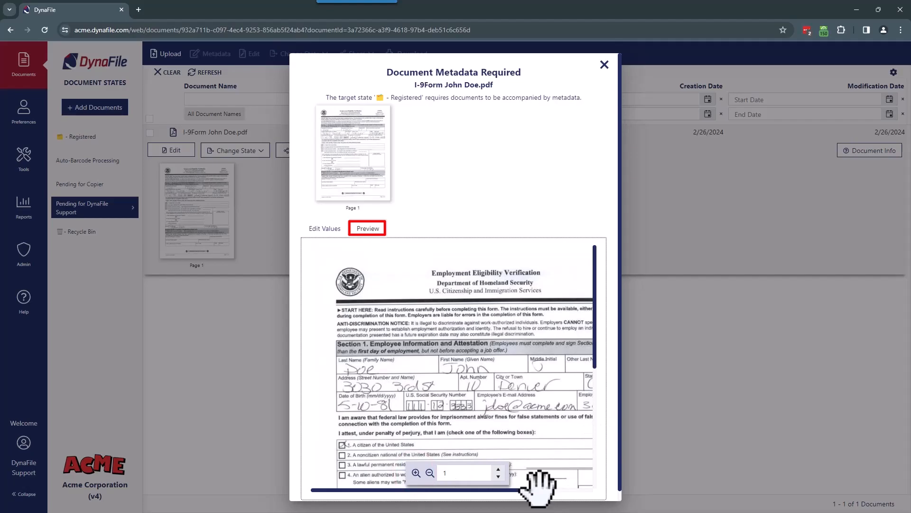
drag(548, 489, 528, 487)
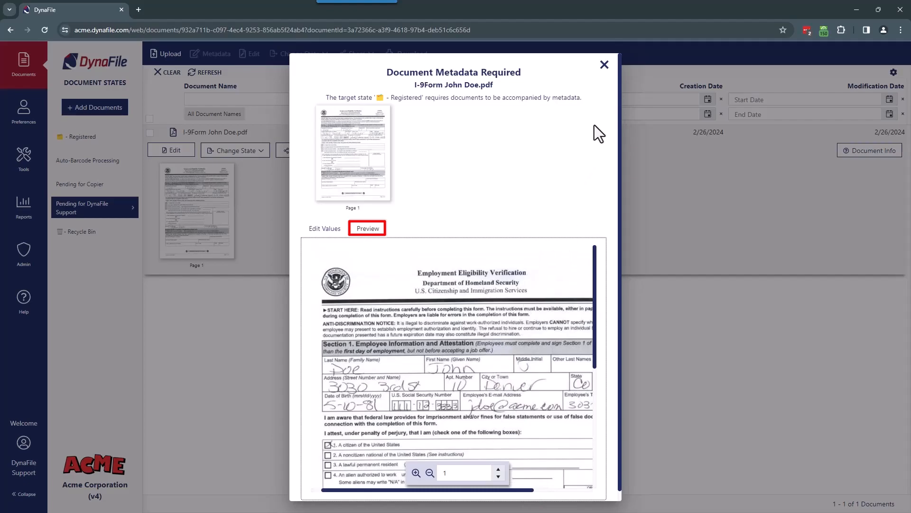
click(604, 65)
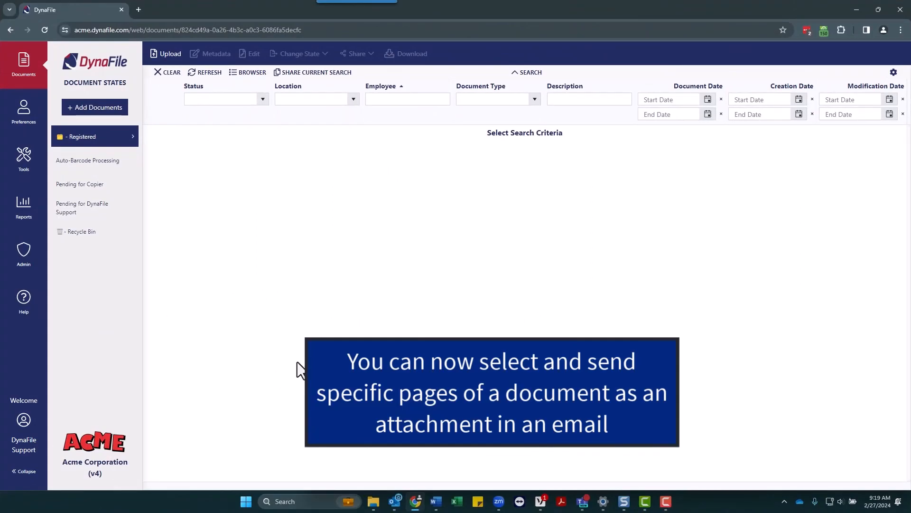
- Filter the registered documents to one employee by typing their surname in the Employee filter
click(408, 98)
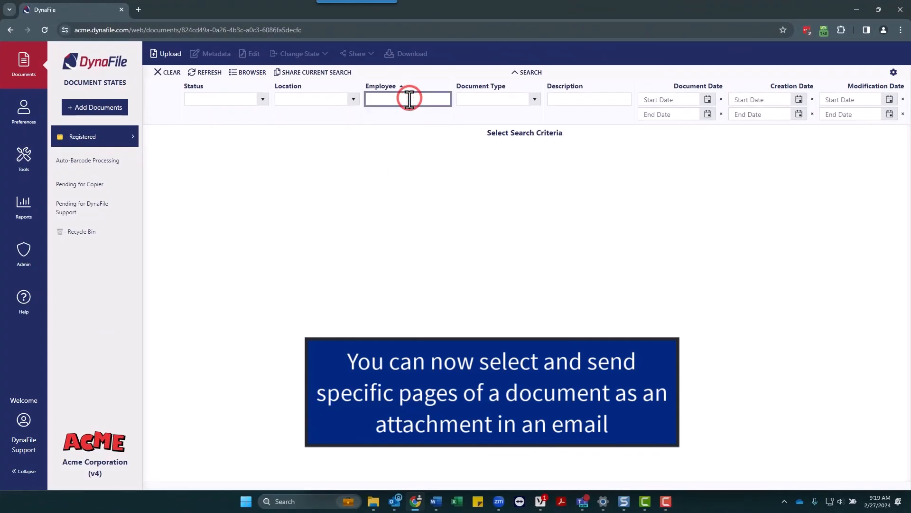
text(Doe)
click(405, 142)
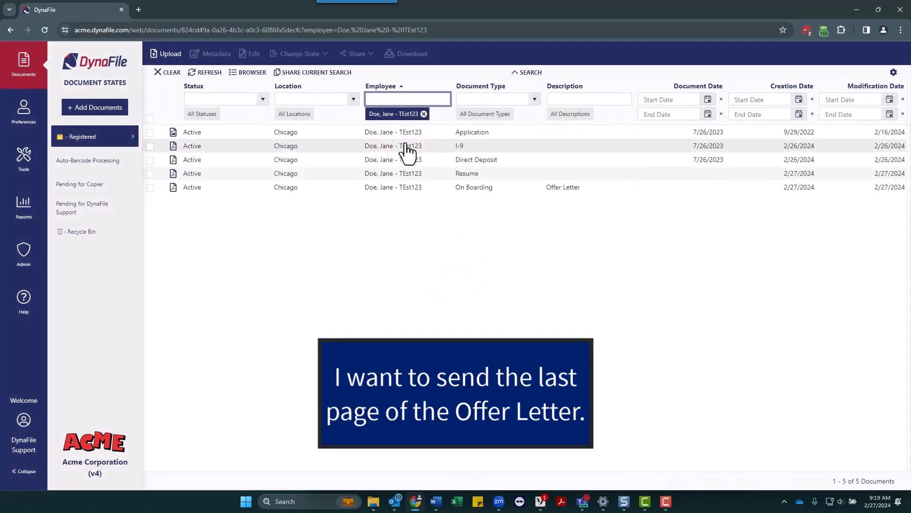
- Open the Email/Link share form for that employee's Offer Letter
click(410, 190)
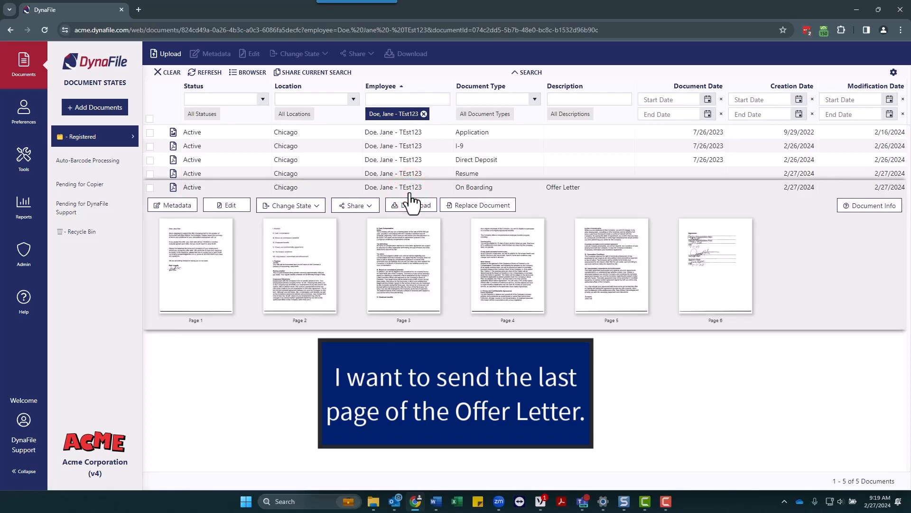
click(371, 208)
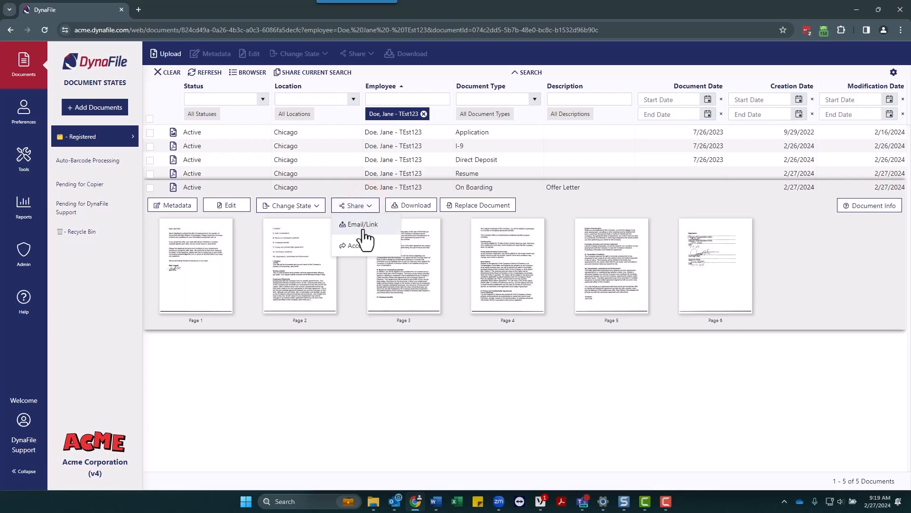
click(363, 227)
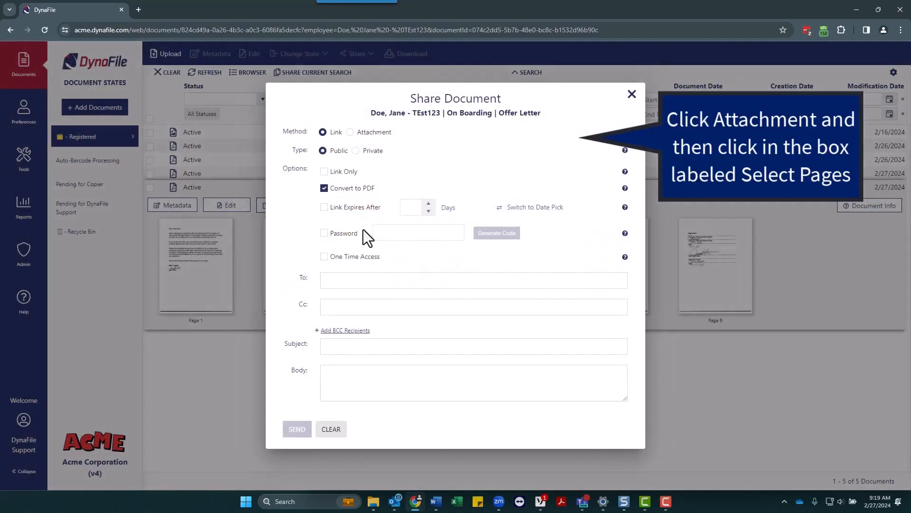
- Share the Offer Letter as an attachment containing only page 6
click(350, 131)
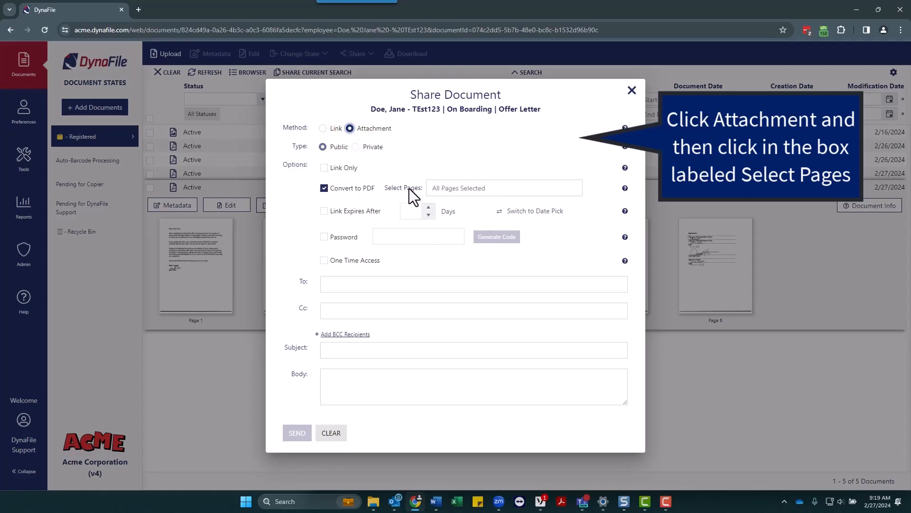
click(450, 190)
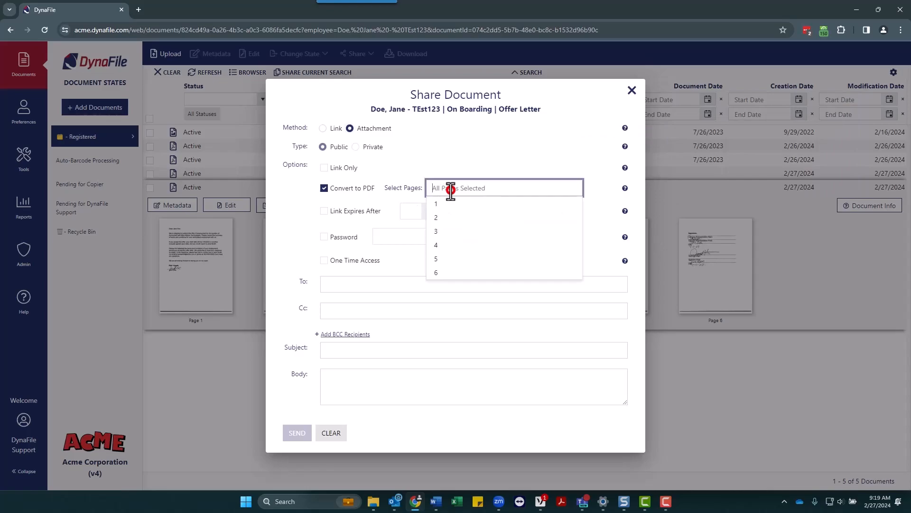
click(459, 272)
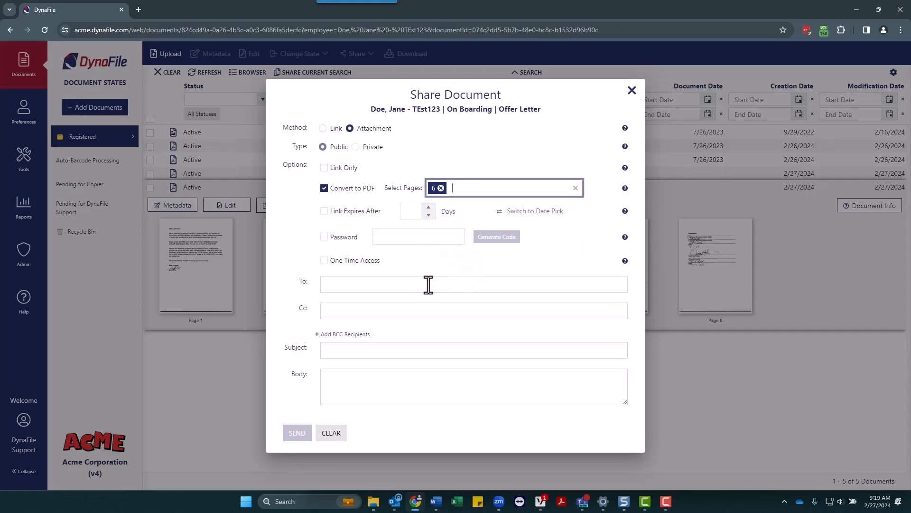
- Add the recipient's e-mail address and a subject line, then send the e-mail
click(379, 287)
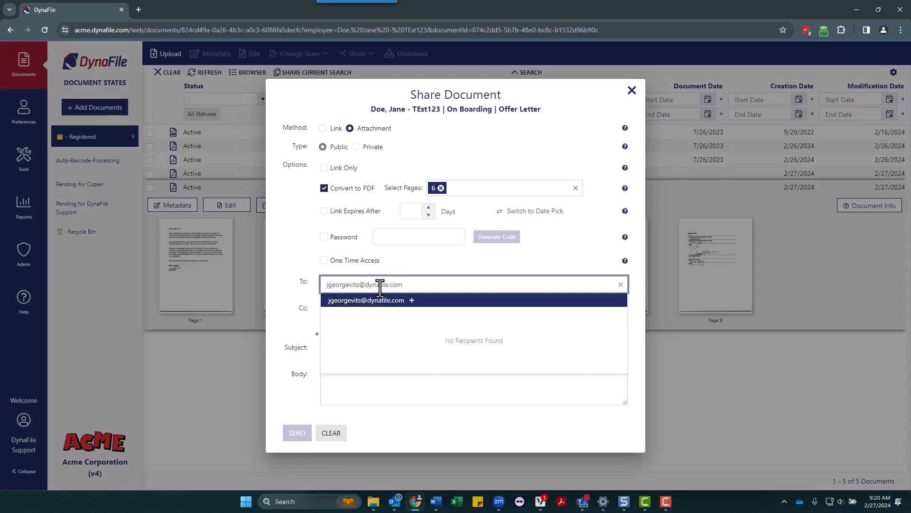
key(Return)
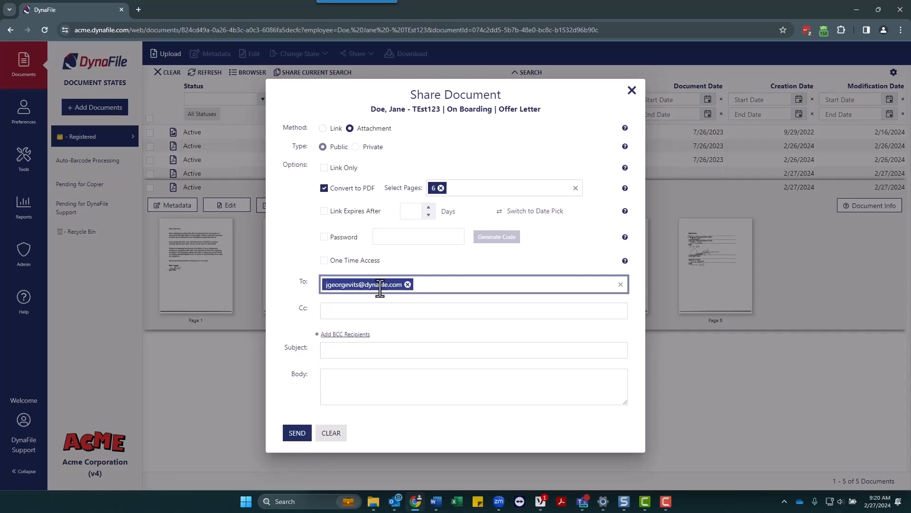
click(358, 355)
text(Jane Doe Offer Letter Signature)
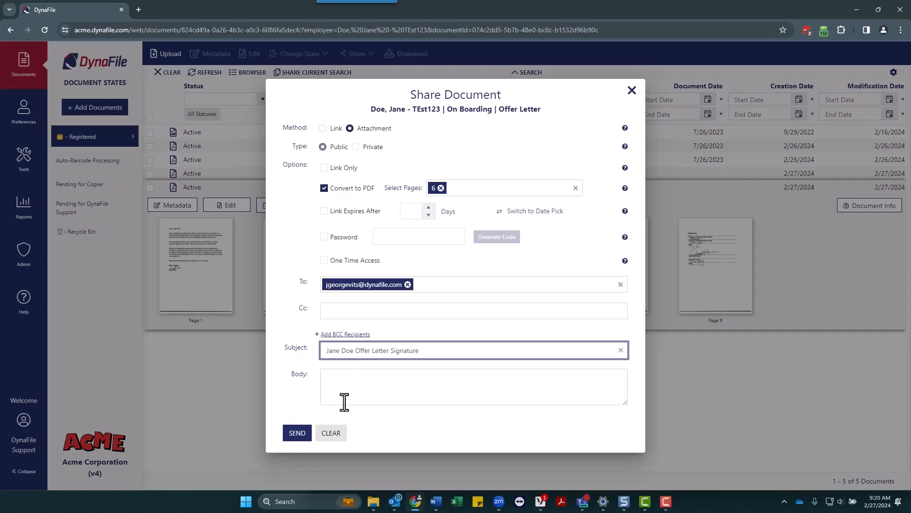
click(298, 435)
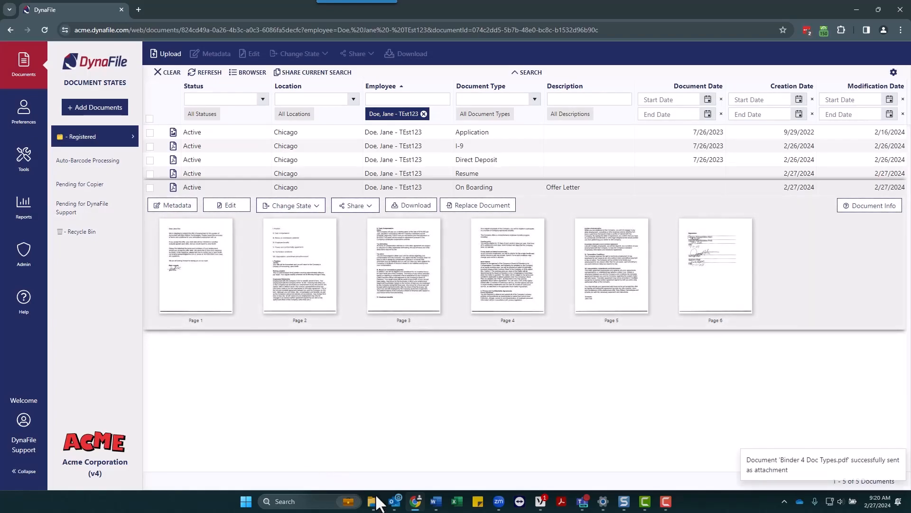
mouse_move(394, 502)
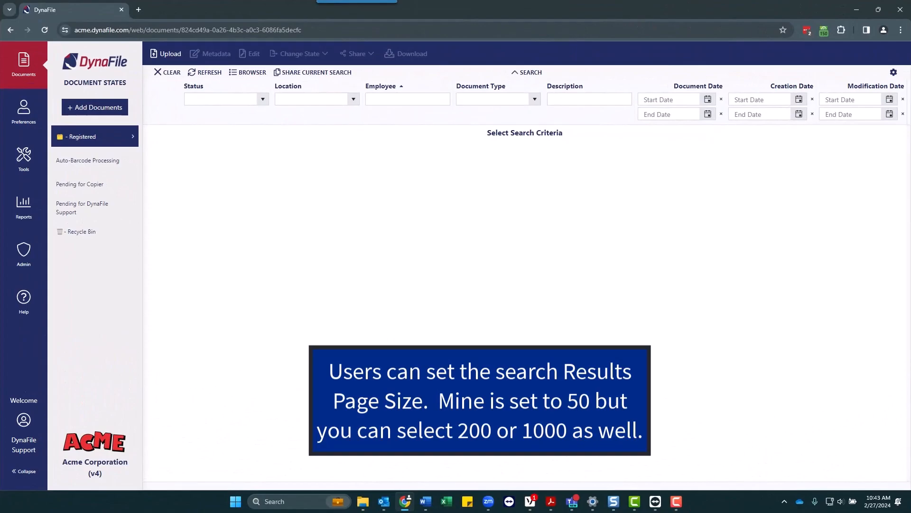
- Filter Status to Active, save Results Page Size 1000 in Preferences, and return to Documents
click(262, 99)
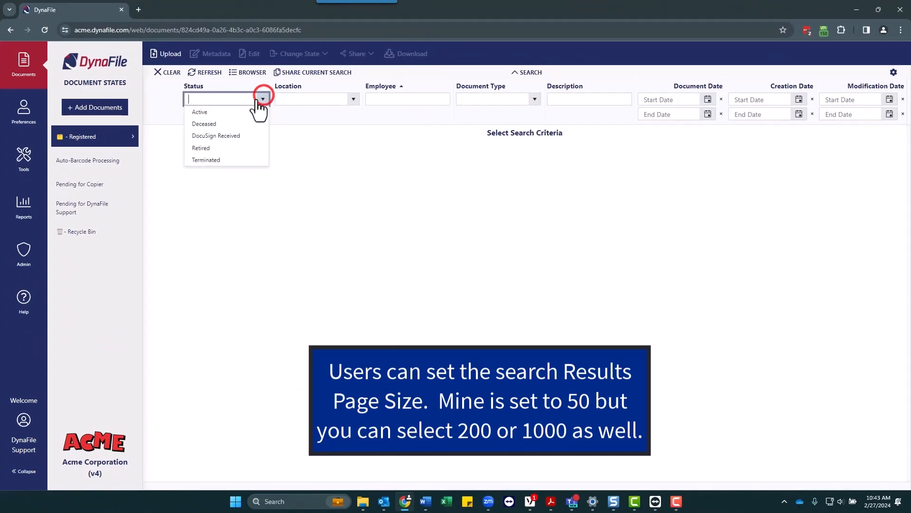
click(193, 112)
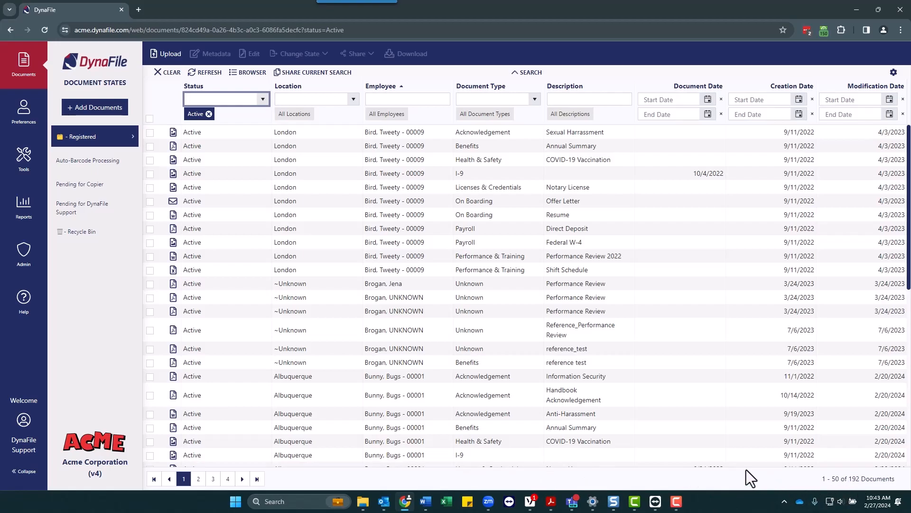
click(25, 112)
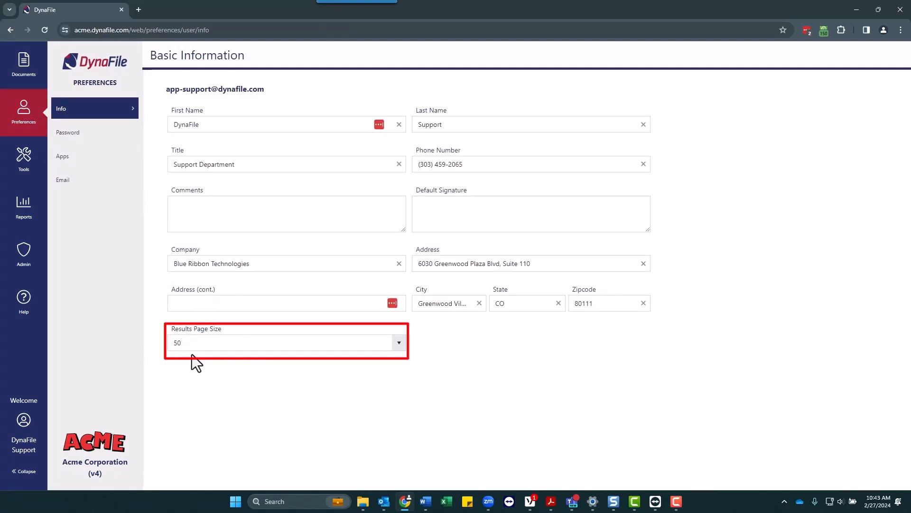
click(398, 349)
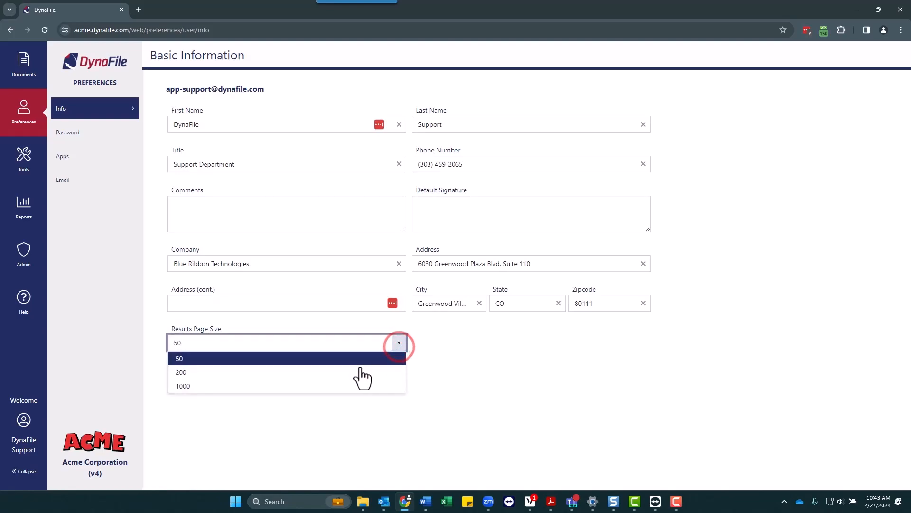
click(338, 389)
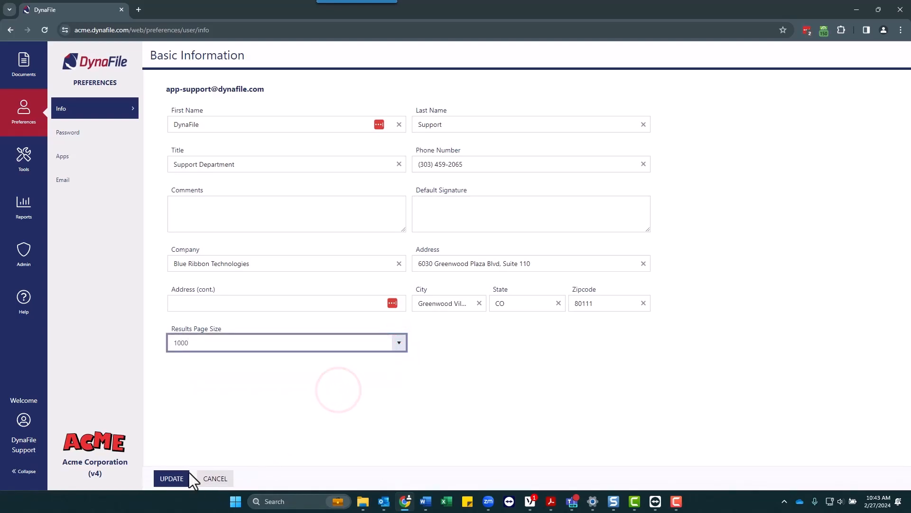
click(170, 478)
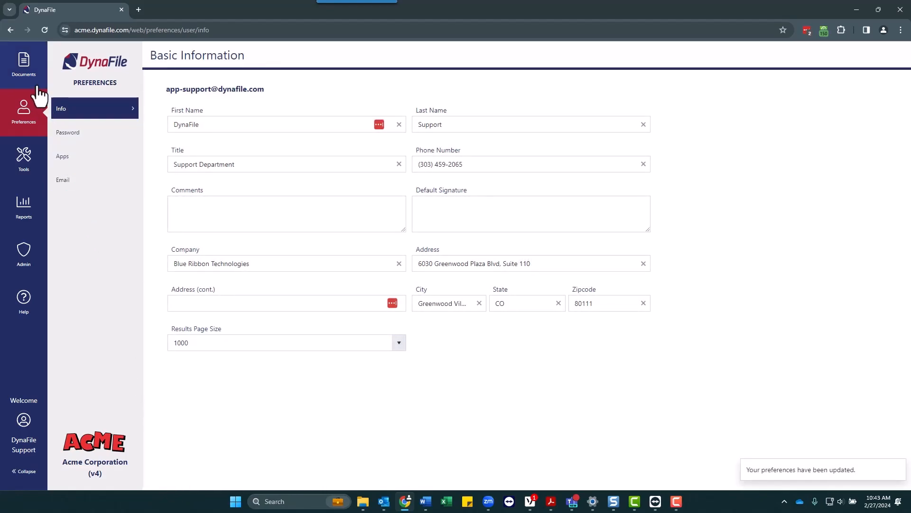
click(22, 61)
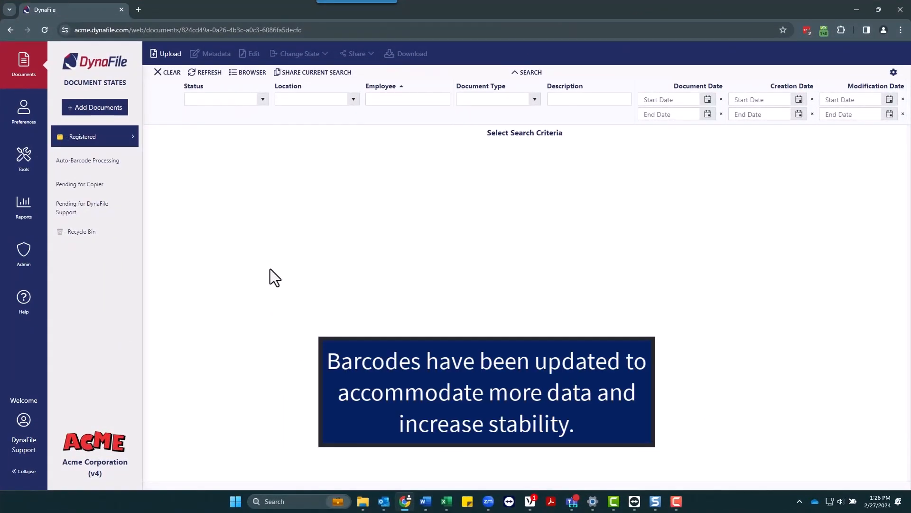
- Print a packet cover barcode page for the Chicago employee with today's document date, 2/27/2024
click(25, 179)
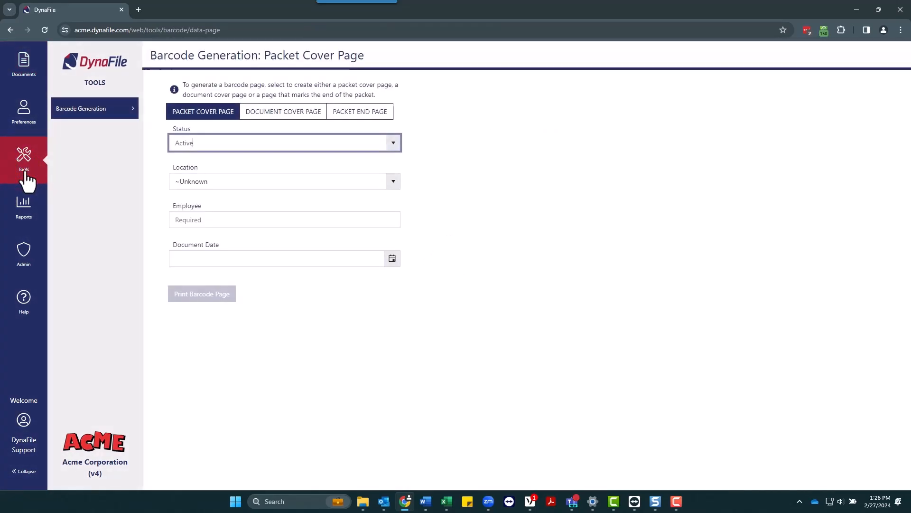
click(396, 185)
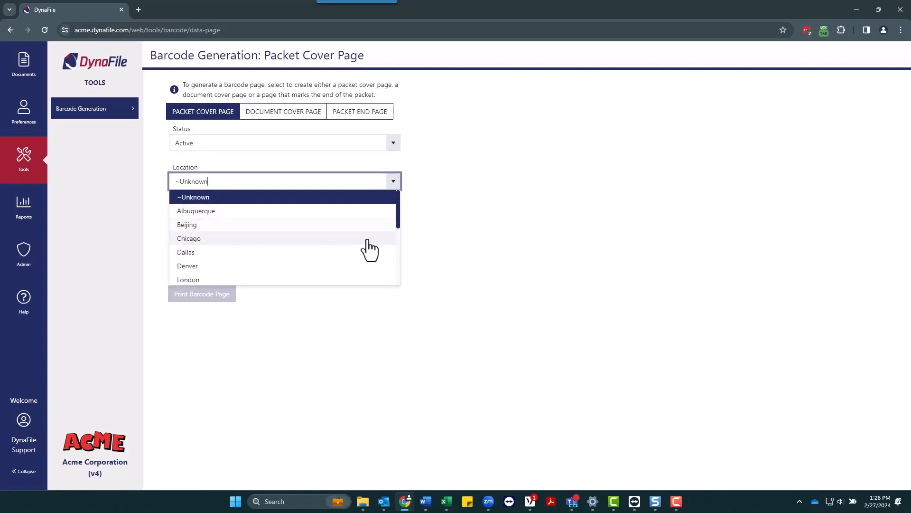
click(366, 239)
click(329, 223)
text(Doe)
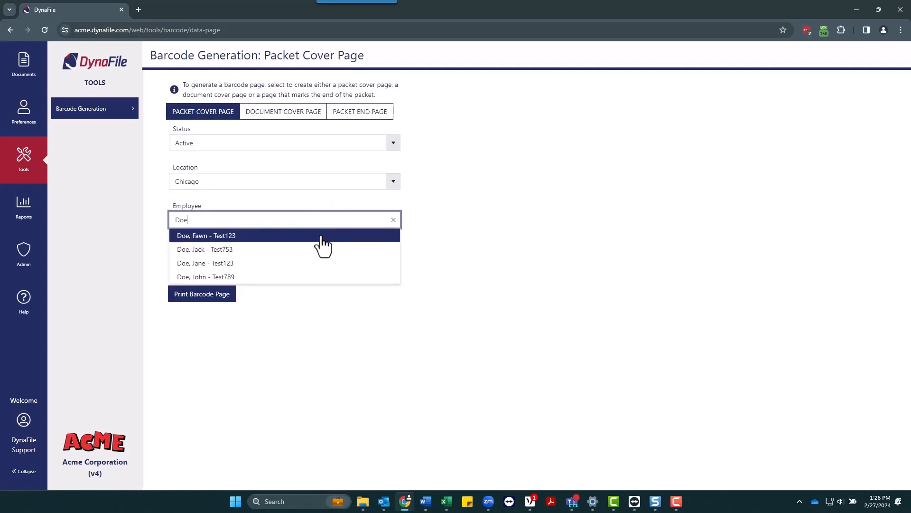
click(301, 262)
click(394, 259)
click(342, 281)
click(213, 296)
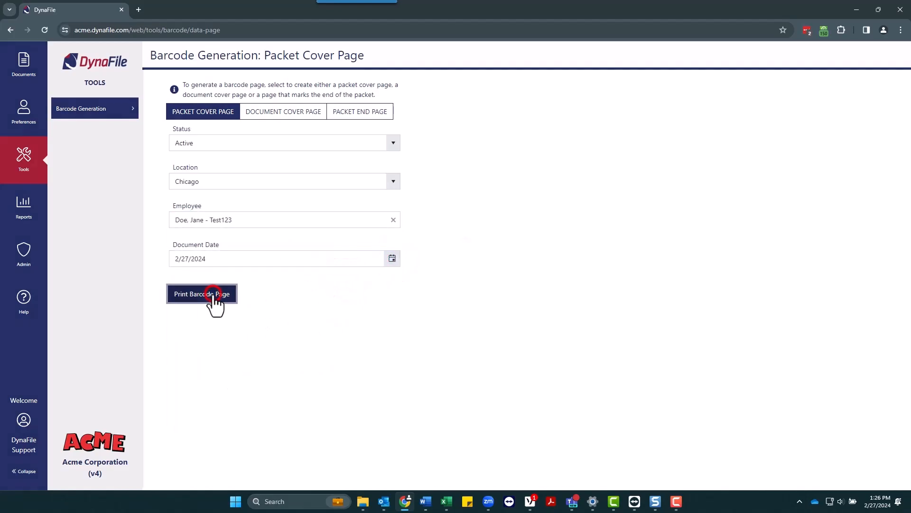